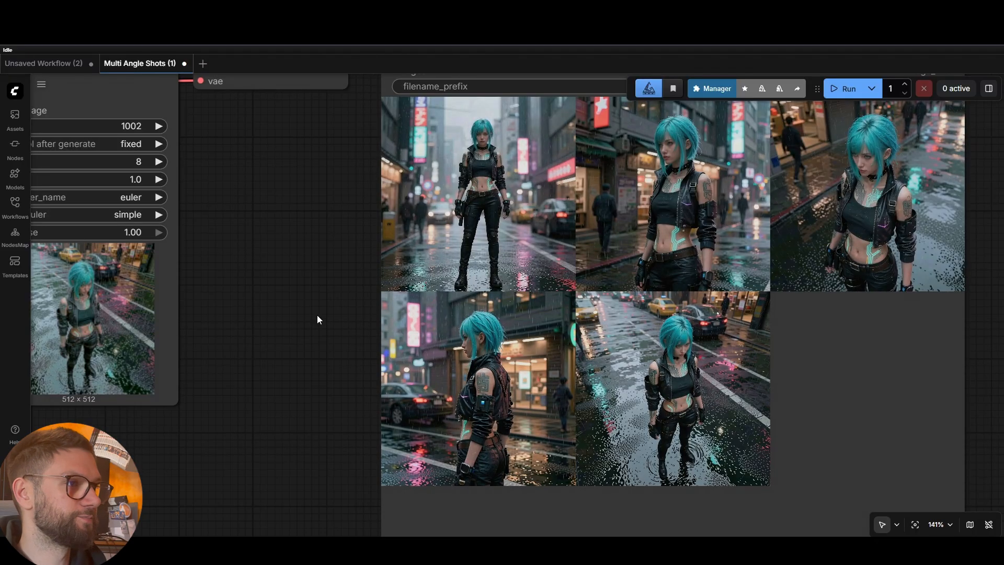
Zoom out and pan across the canvas to review the five generated shots
scroll(317, 315, down, 6)
scroll(301, 300, down, 3)
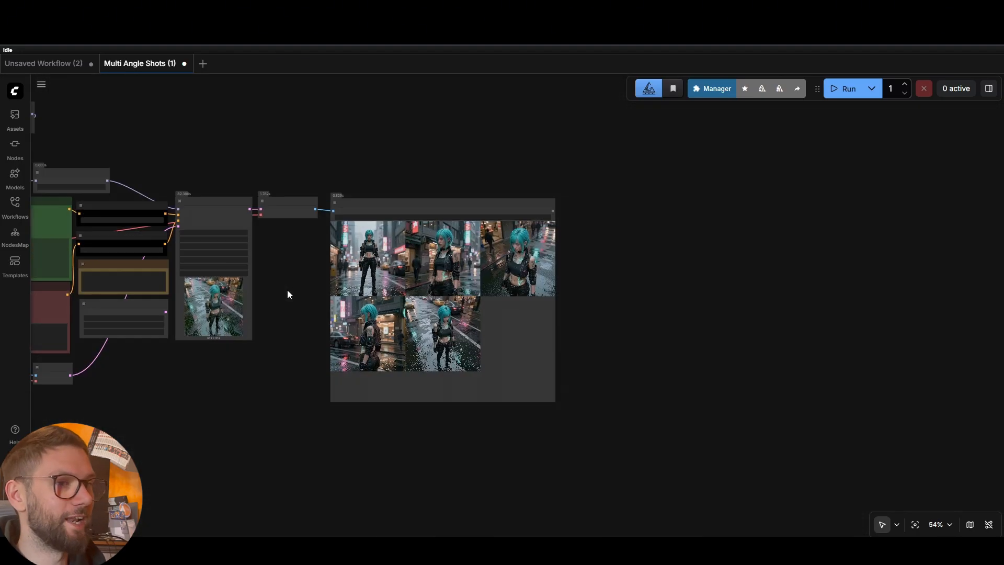
drag(287, 290, 502, 278)
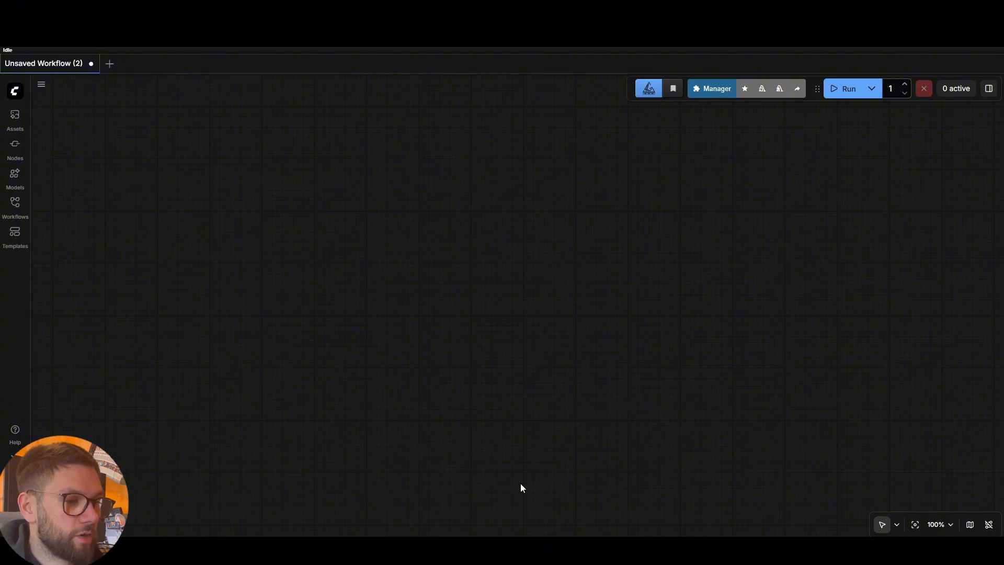
Load the Multi Angle Shots workflow from Explorer and dismiss its missing-nodes warning
click(594, 547)
drag(703, 339, 257, 369)
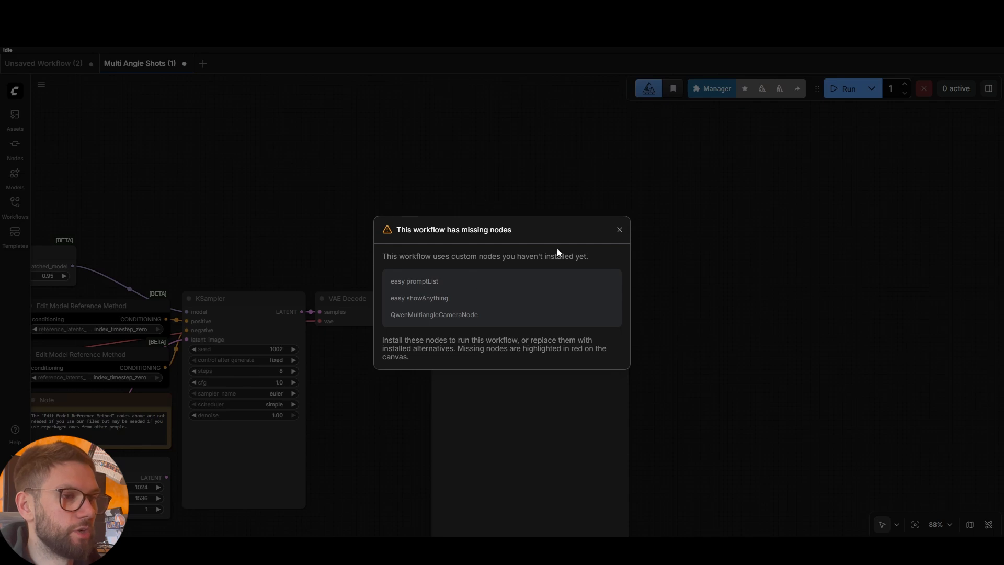
drag(402, 245, 374, 240)
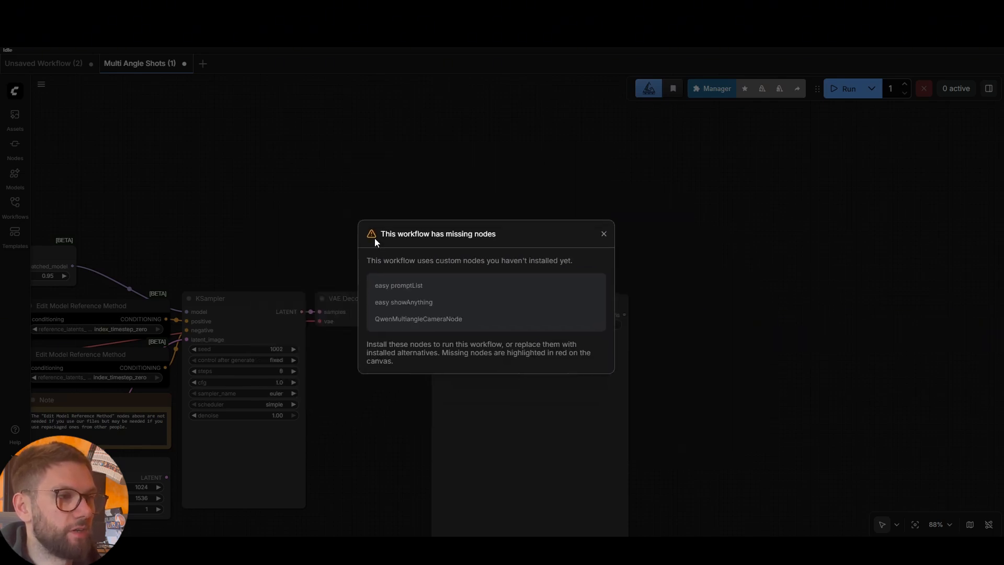
click(604, 234)
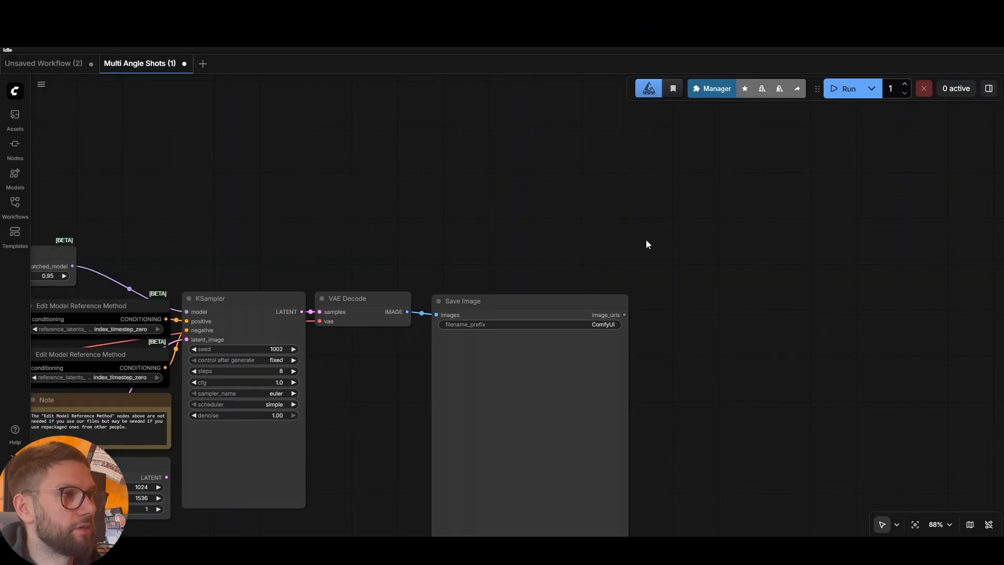
Install ComfyUI-Easy-Use at the latest version from Manager's Install Missing Custom Nodes
click(701, 90)
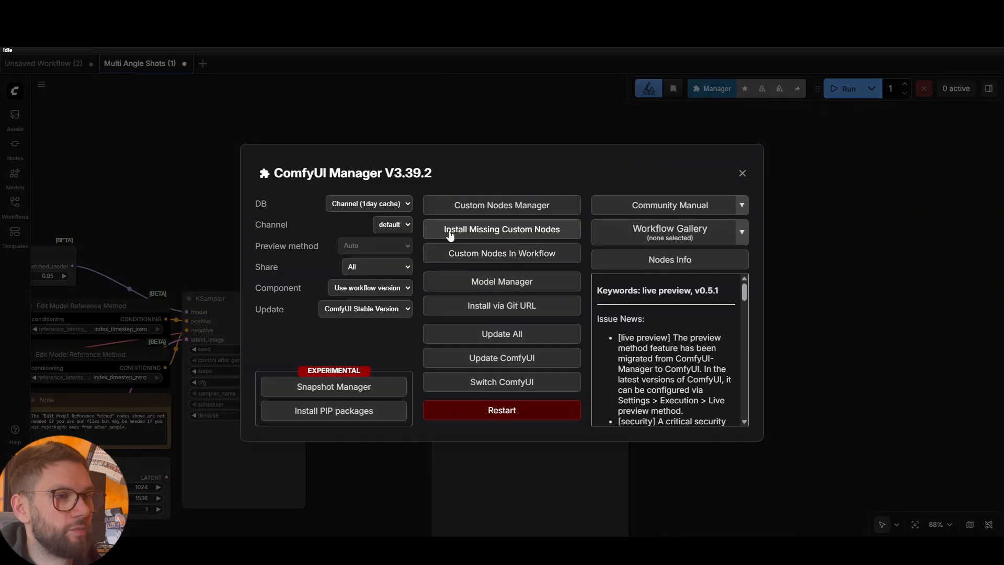
click(510, 232)
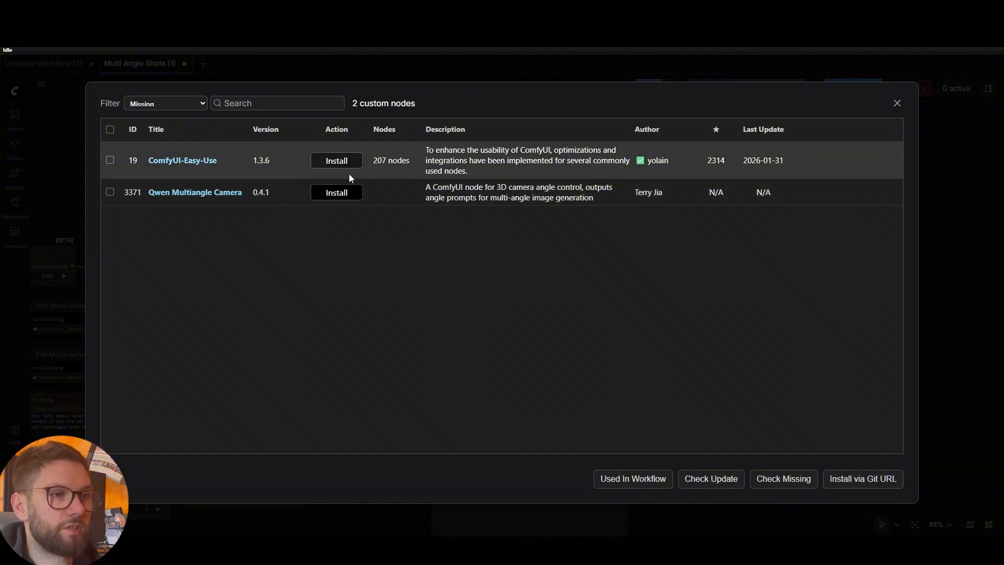
click(345, 166)
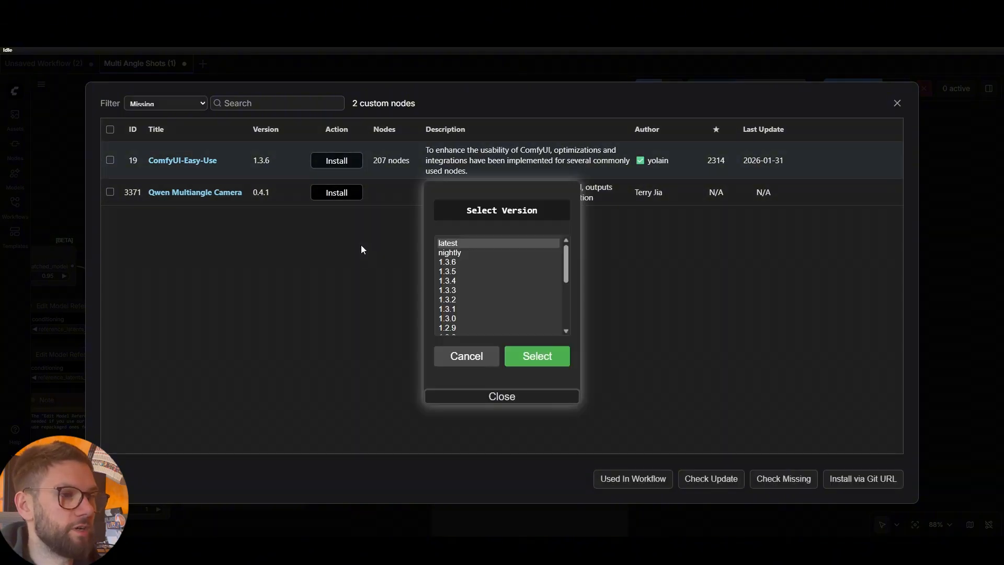
click(459, 243)
click(542, 358)
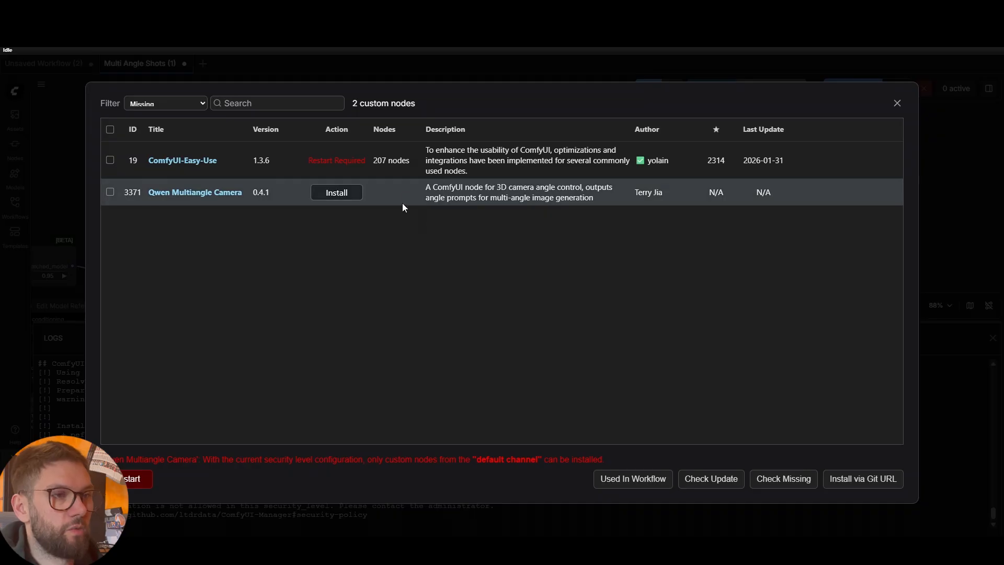
Install the Qwen Multiangle Camera node pack at version 0.4.1
click(337, 192)
click(476, 262)
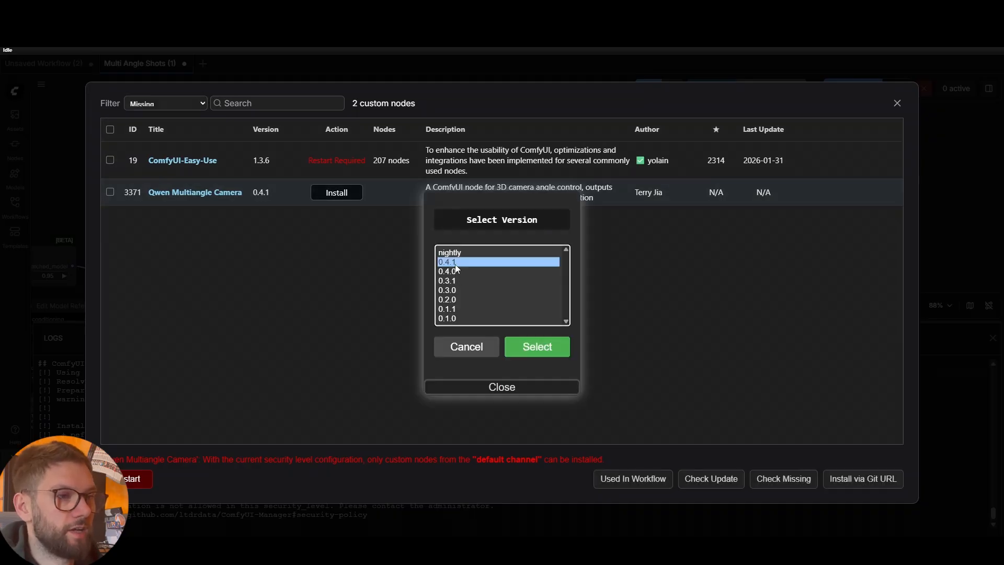
click(529, 347)
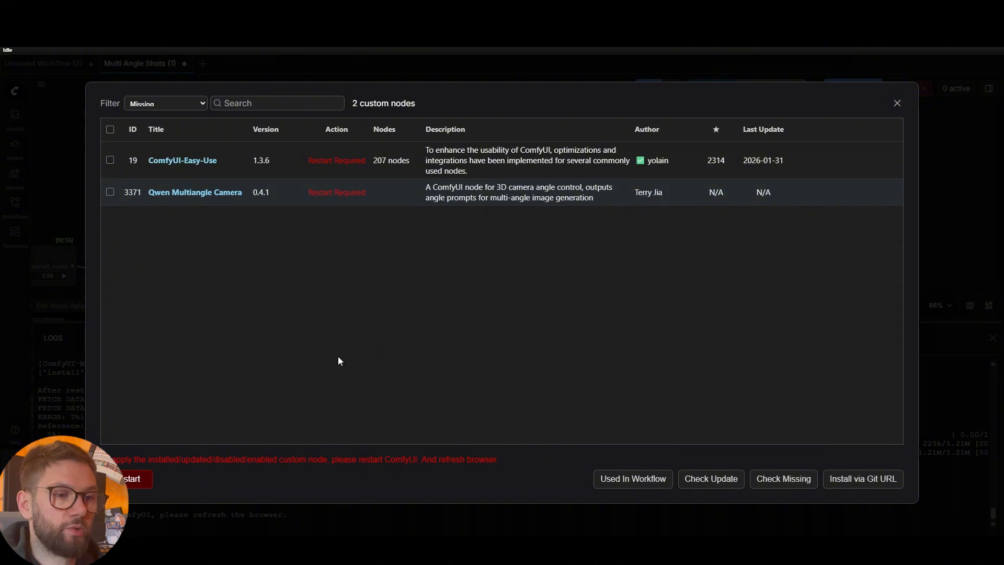
Restart the ComfyUI server and confirm refreshing the browser page
click(135, 480)
click(565, 321)
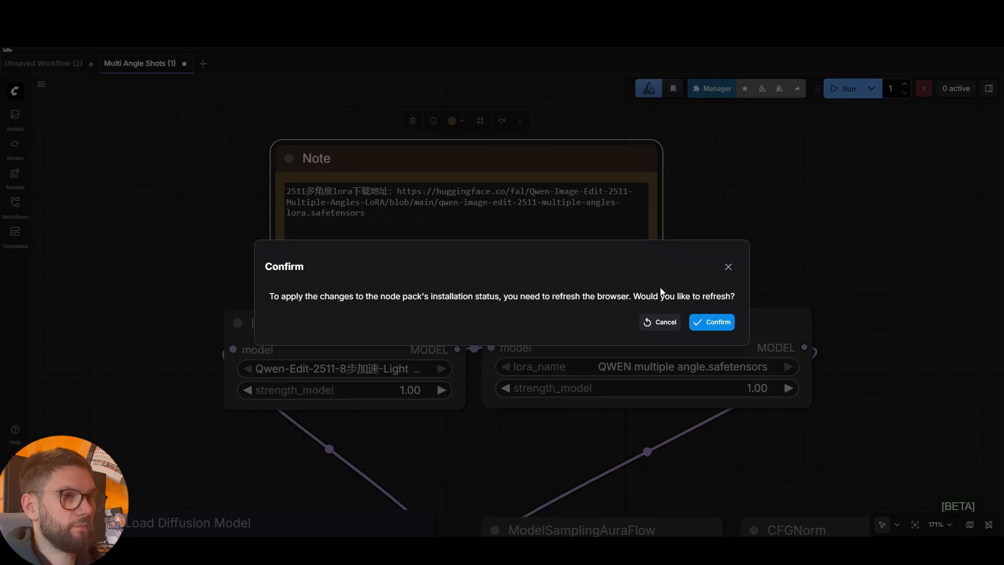
click(716, 324)
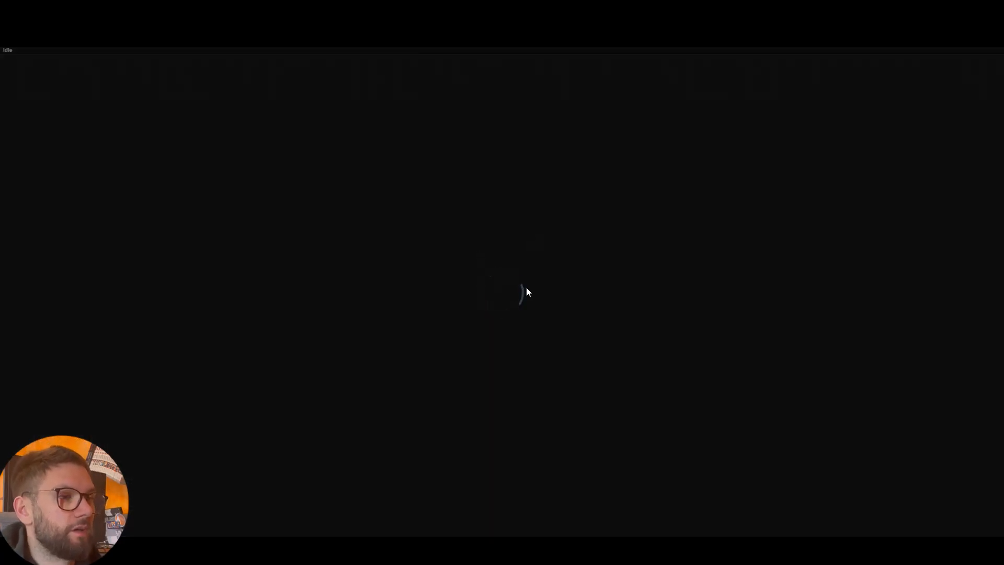
Zoom and pan the reloaded graph to inspect the LoRA, text-encode, loader and EmptySD3LatentImage nodes
scroll(520, 267, down, 8)
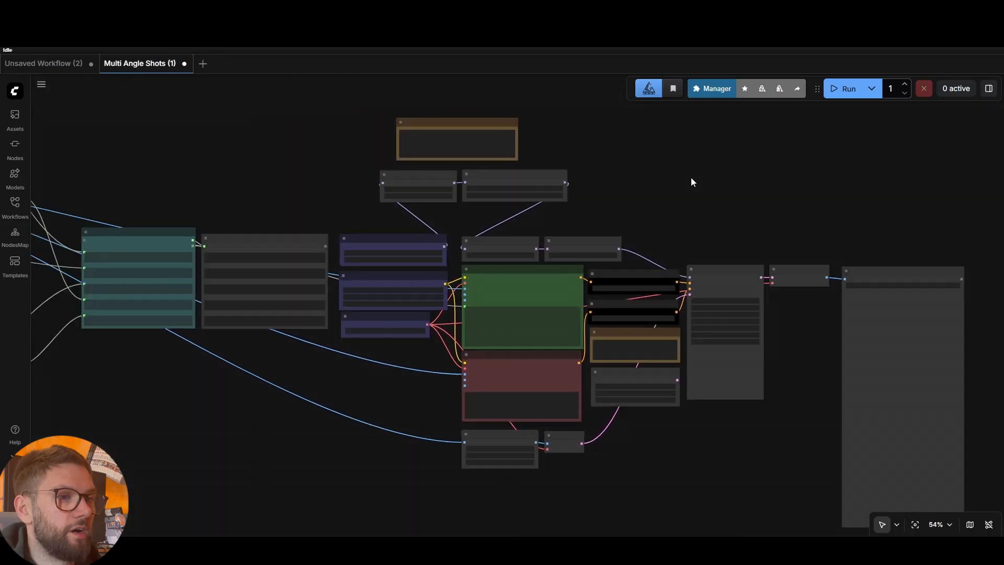
scroll(678, 171, down, 4)
drag(467, 160, 500, 176)
scroll(500, 175, up, 3)
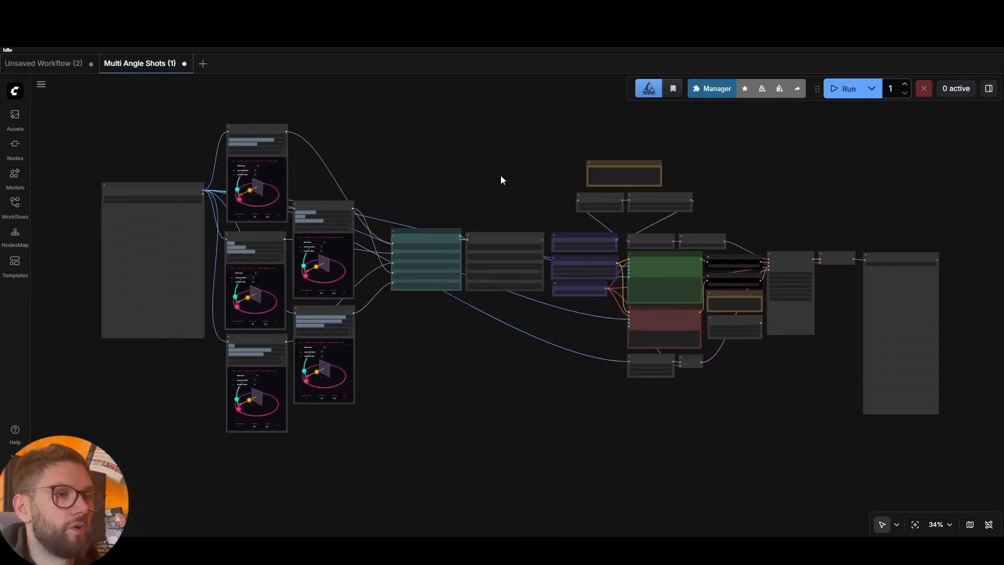
scroll(511, 180, up, 6)
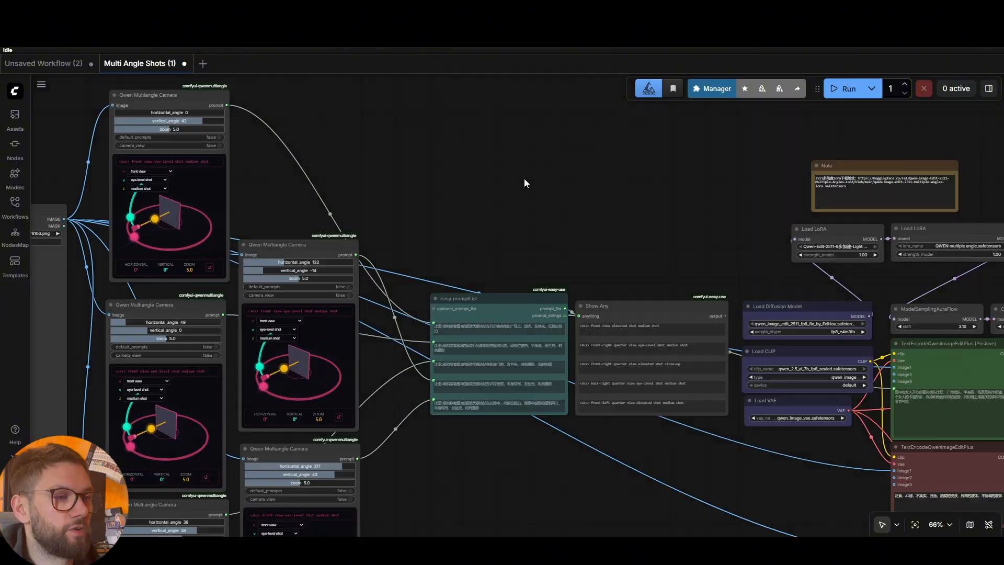
drag(588, 187, 529, 163)
scroll(529, 162, up, 3)
drag(675, 225, 415, 211)
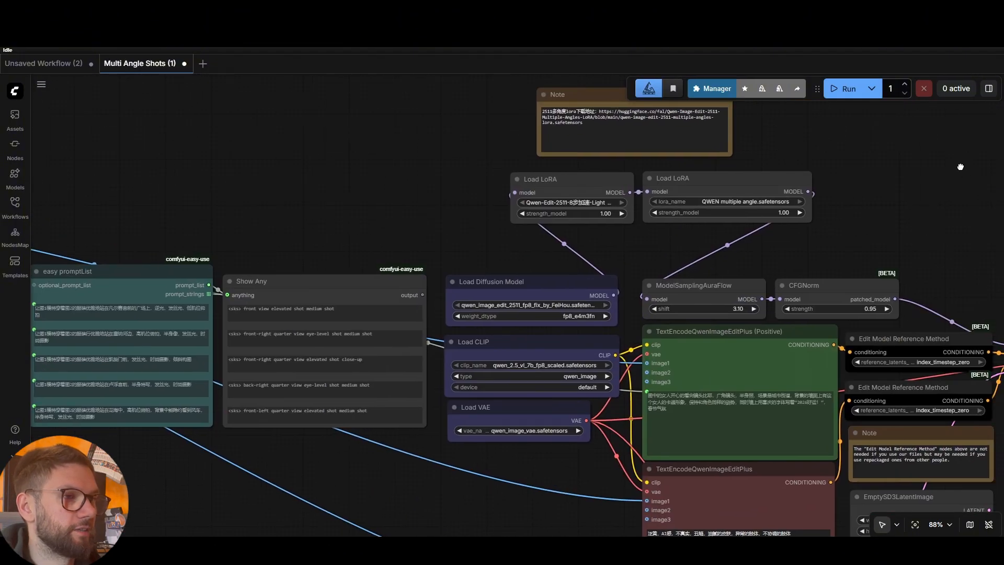
drag(960, 167, 821, 190)
drag(837, 263, 777, 222)
scroll(374, 277, up, 1)
drag(396, 227, 420, 261)
scroll(497, 219, down, 1)
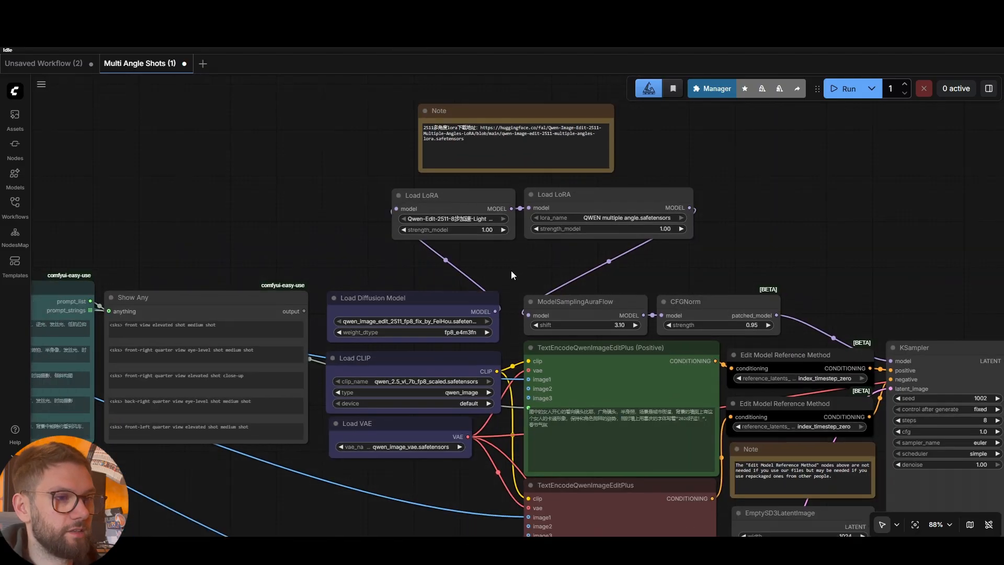
drag(511, 271, 514, 246)
scroll(447, 239, up, 1)
scroll(447, 240, up, 1)
scroll(471, 247, down, 1)
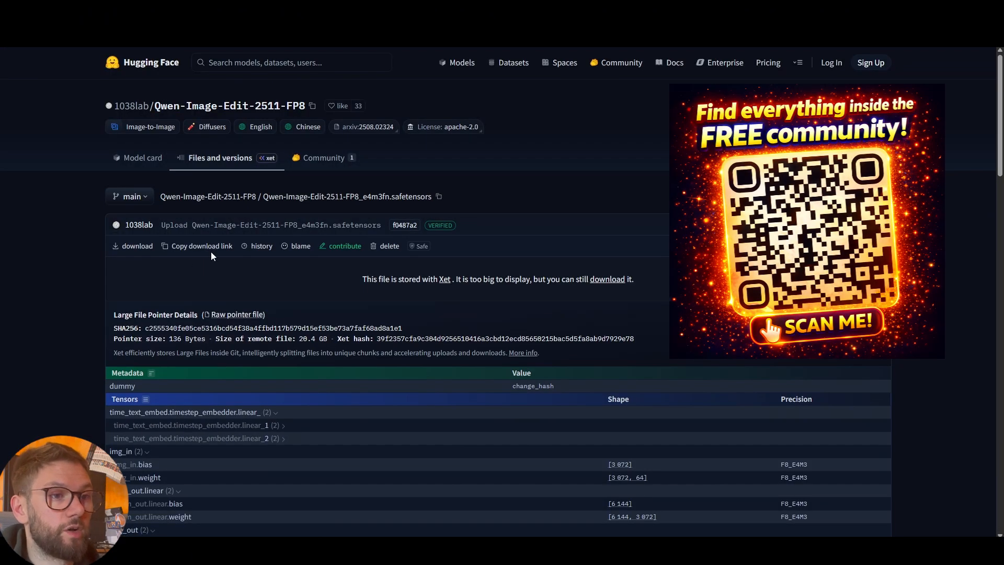
Copy the Qwen-Image-Edit-2511-FP8_e4m3fn.safetensors download link, then return to JupyterLab
click(210, 250)
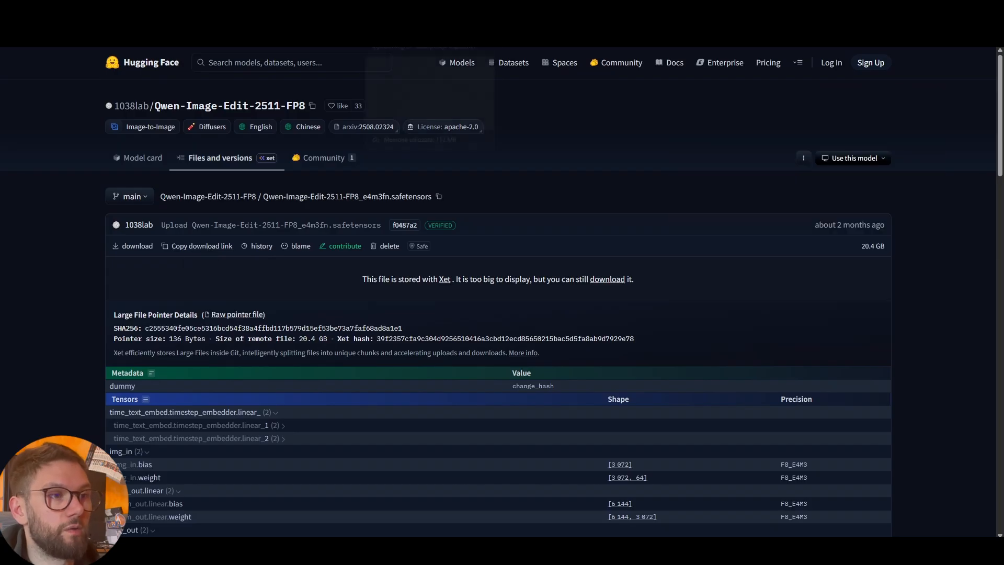
click(414, 11)
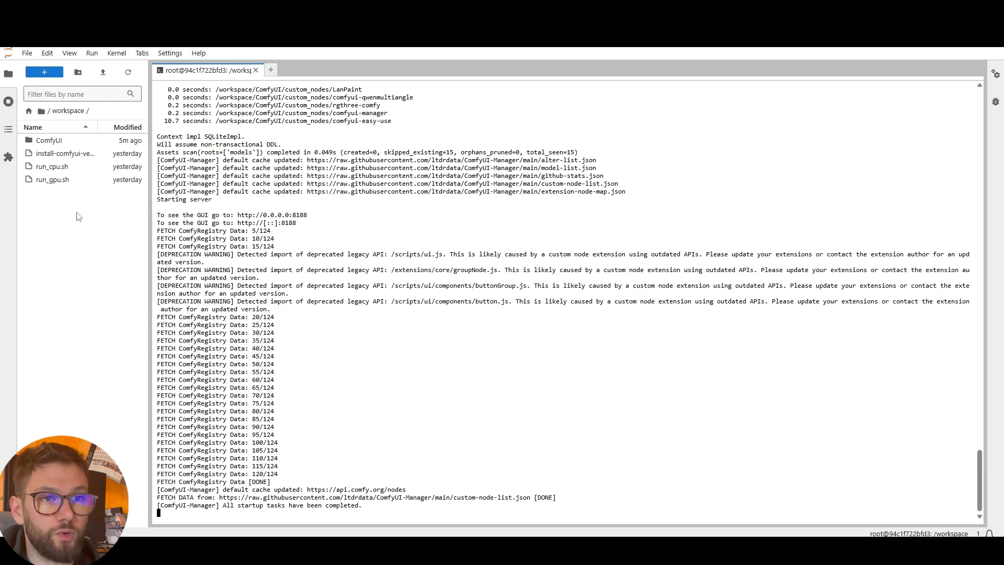
Open a new terminal in the ComfyUI/models/diffusion_models folder
double_click(57, 141)
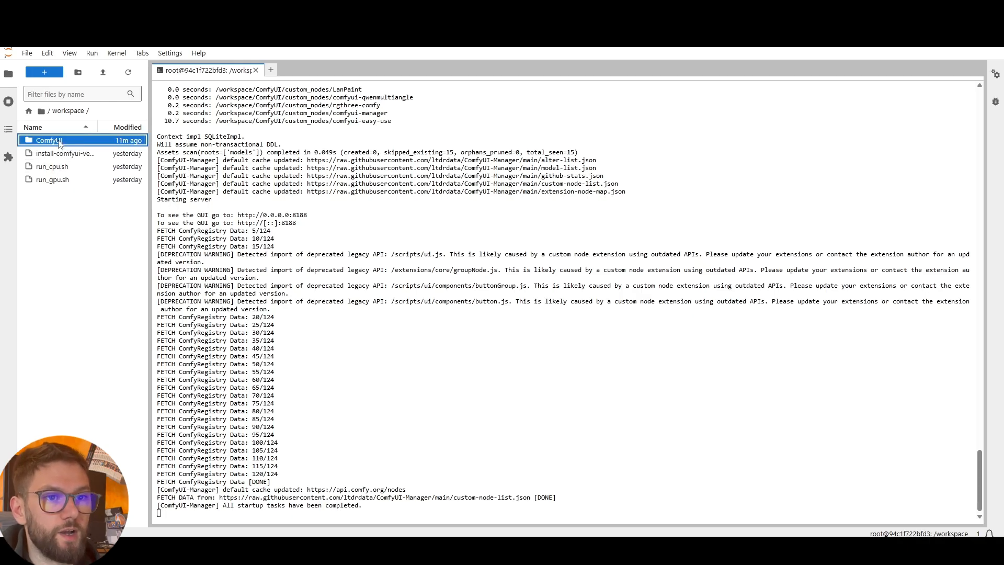
double_click(47, 310)
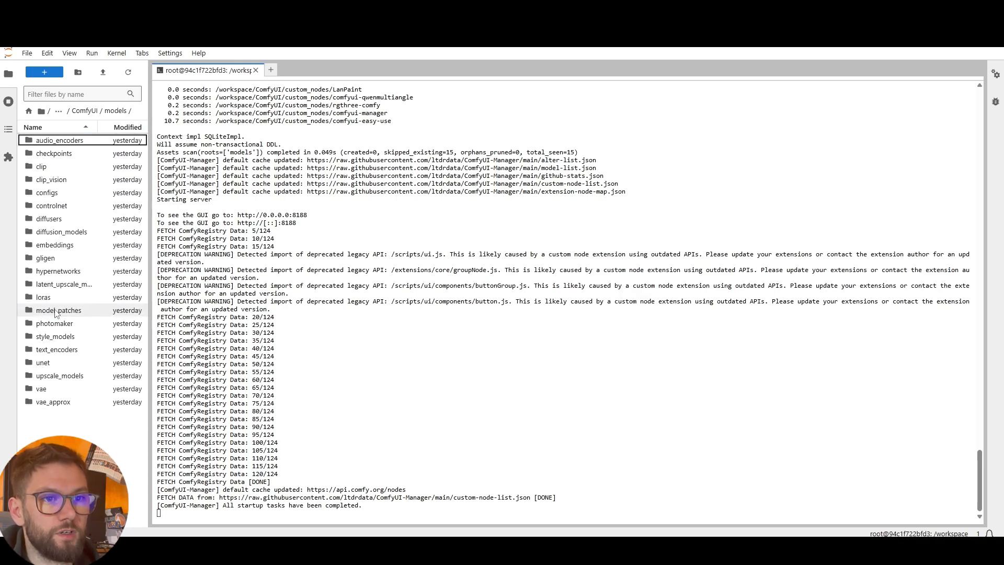
double_click(75, 236)
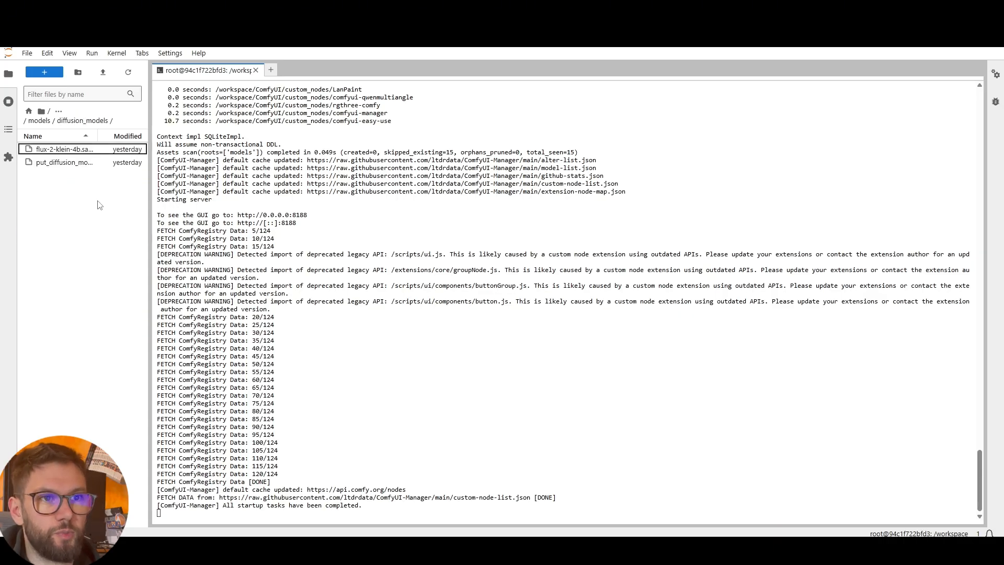
click(271, 71)
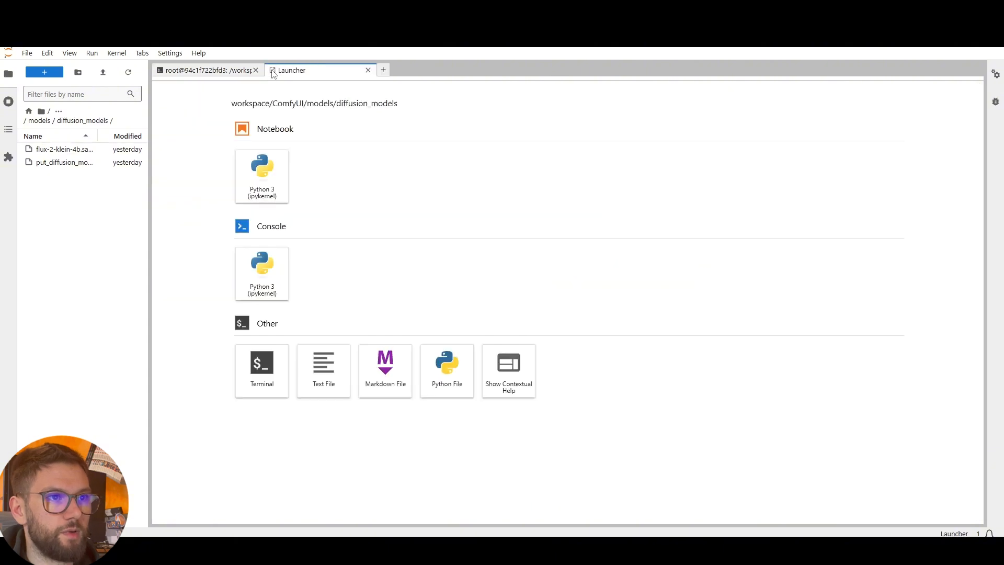
click(256, 361)
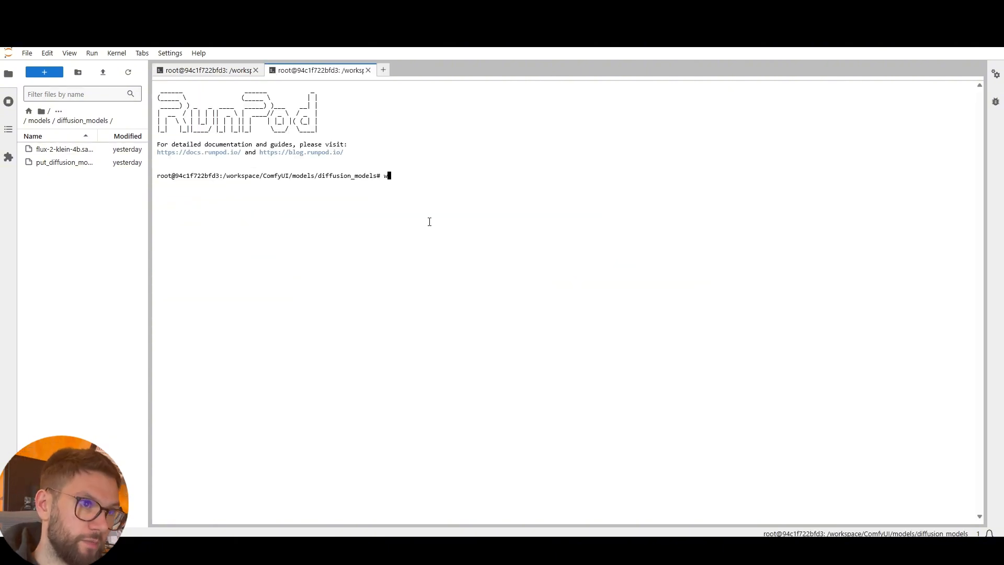
Download Qwen-Image-Edit-2511-FP8_e4m3fn.safetensors via wget with the pasted link, then close the terminal
text(wget)
key(ctrl+v)
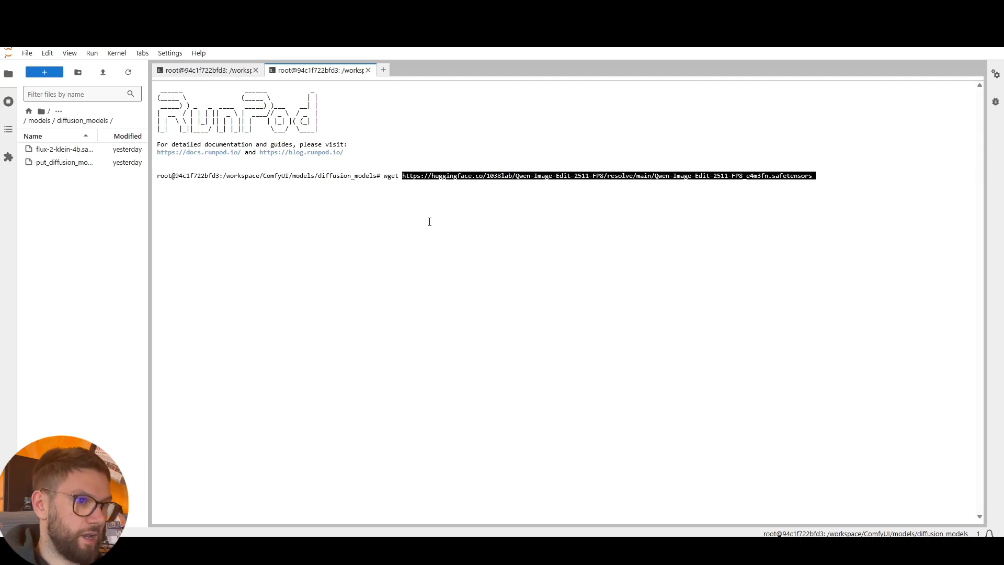
key(Return)
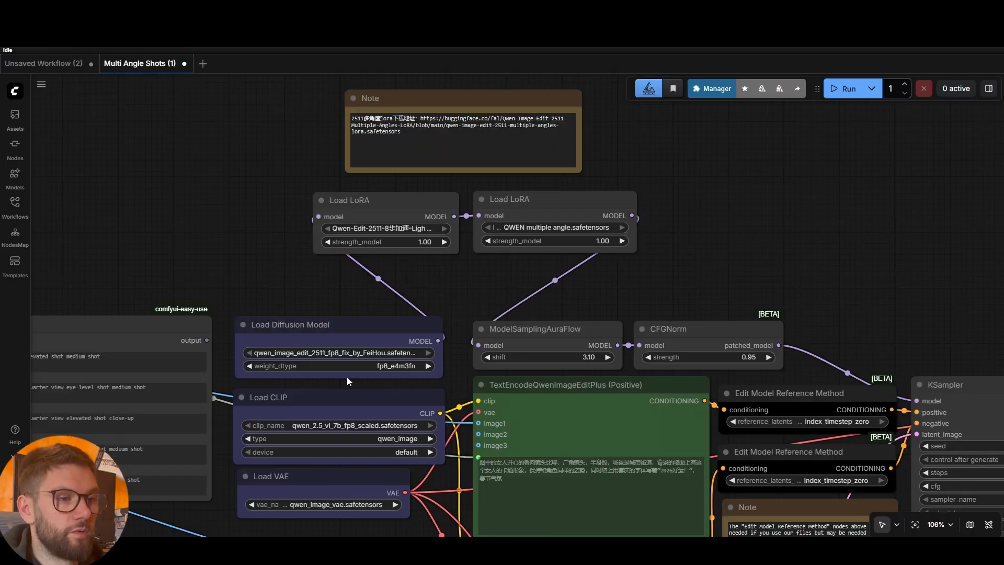
scroll(360, 374, down, 2)
drag(456, 277, 481, 195)
scroll(432, 267, up, 4)
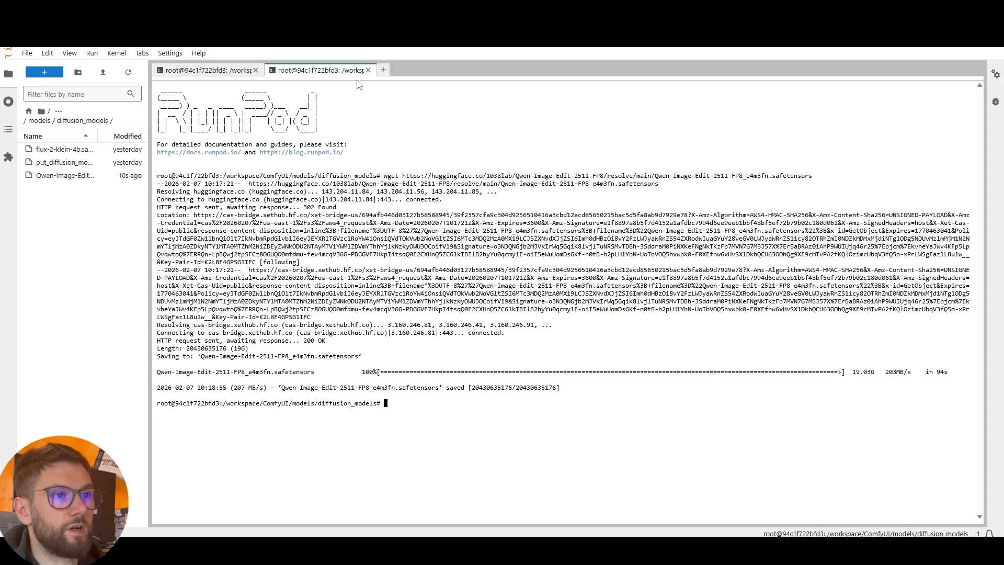
click(368, 70)
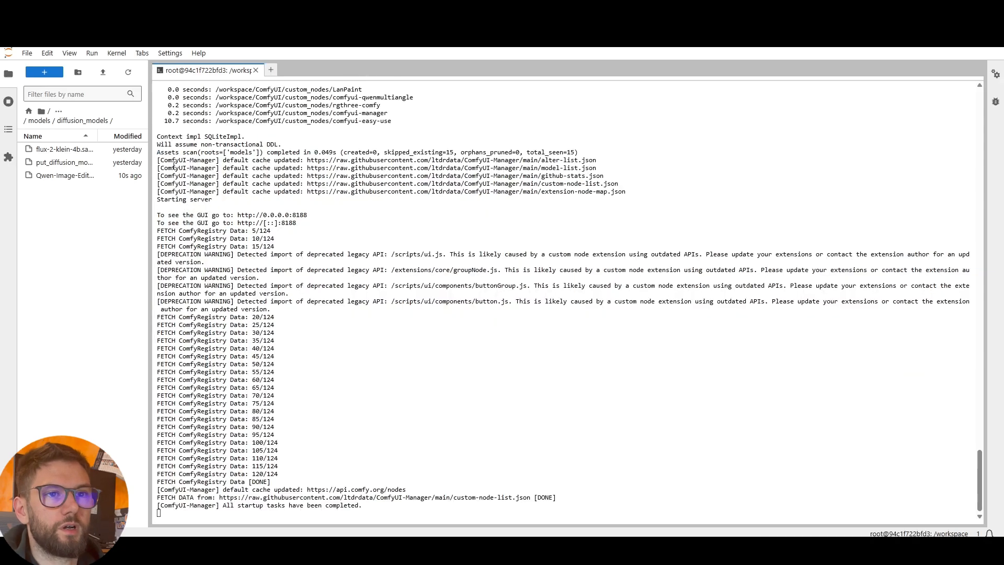
Navigate to ComfyUI/models/clip and open a new terminal there
click(29, 111)
click(575, 310)
click(28, 111)
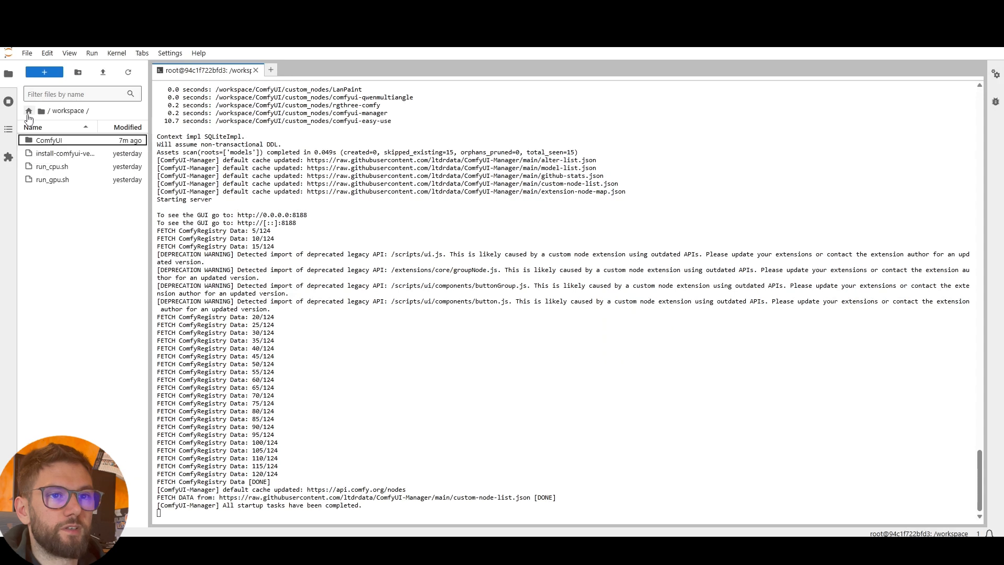
double_click(49, 142)
click(61, 311)
double_click(61, 311)
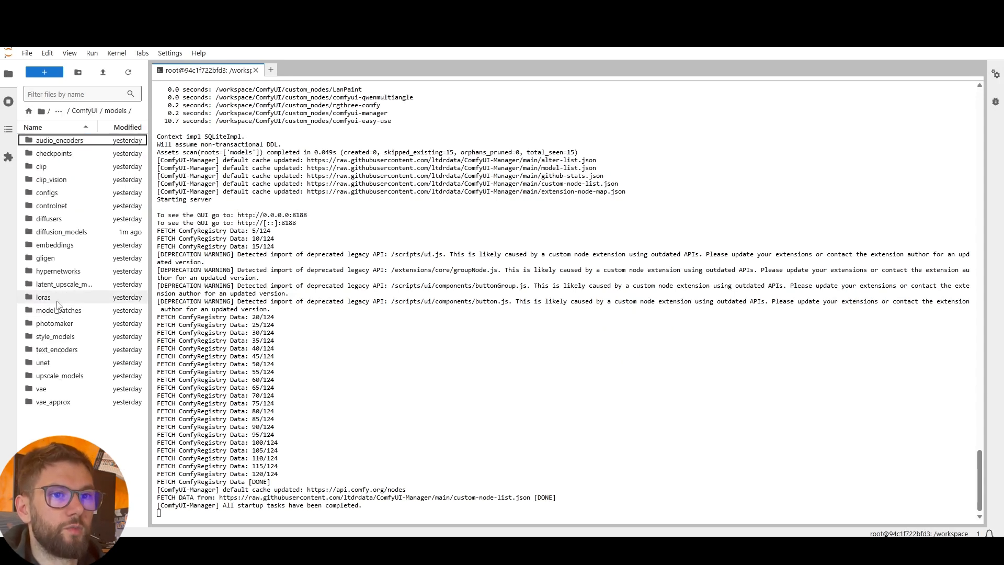
double_click(51, 169)
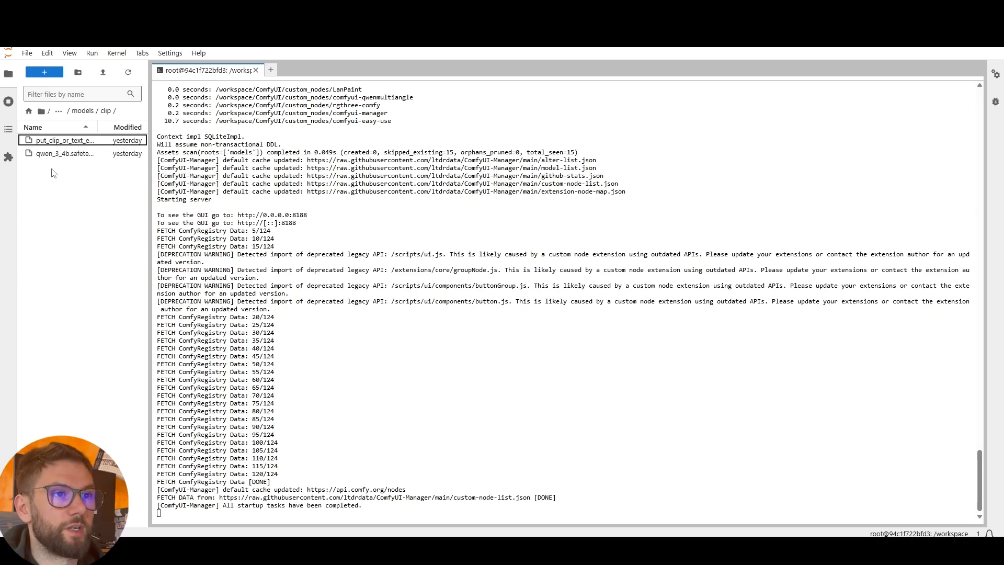
click(271, 70)
click(270, 393)
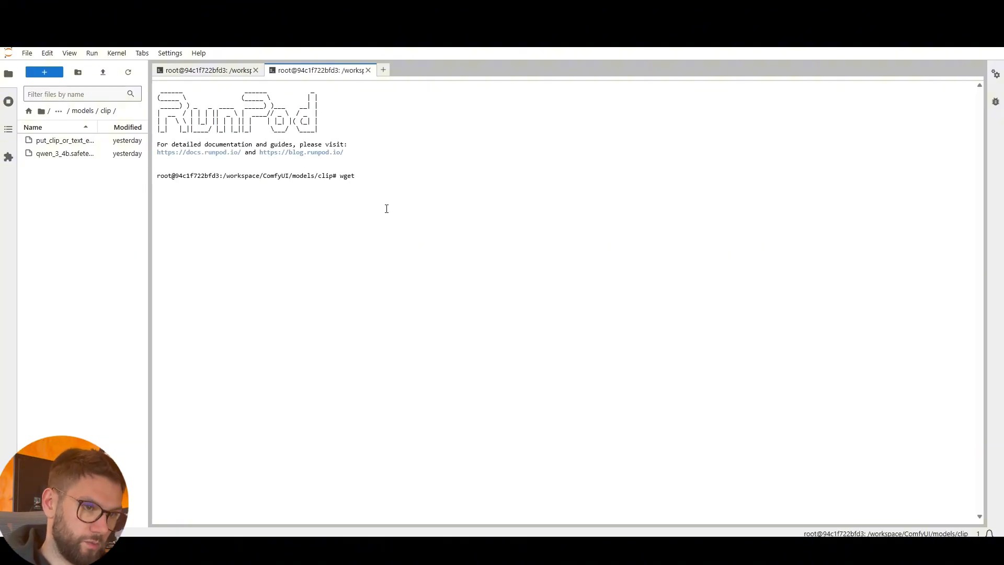
Start downloading qwen_2.5_vl_7b_fp8_scaled.safetensors via wget with the pasted Hugging Face link
text(wget)
key(ctrl+v)
key(Return)
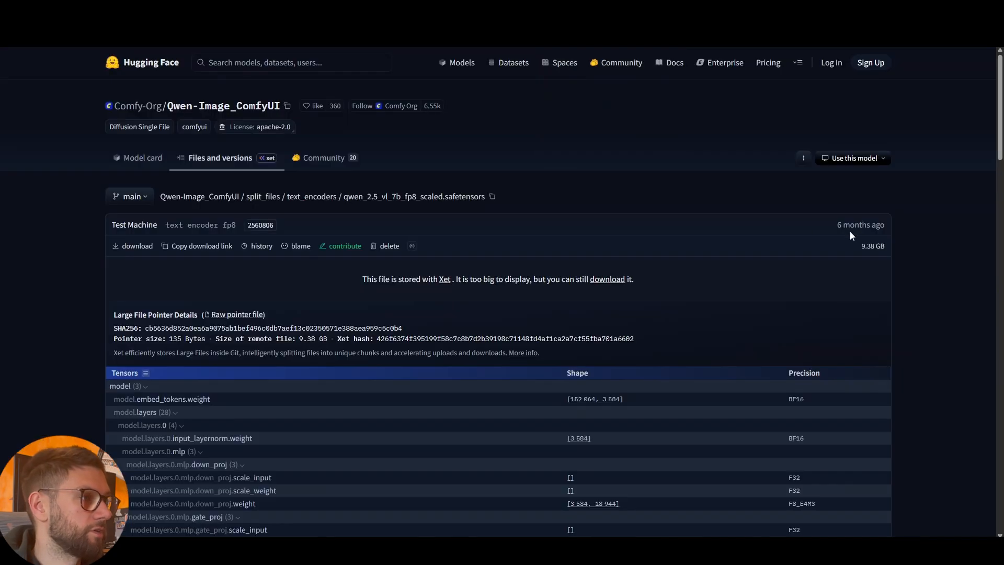
Copy the Qwen_Image-VAE.safetensors download link from its Hugging Face file page
click(825, 253)
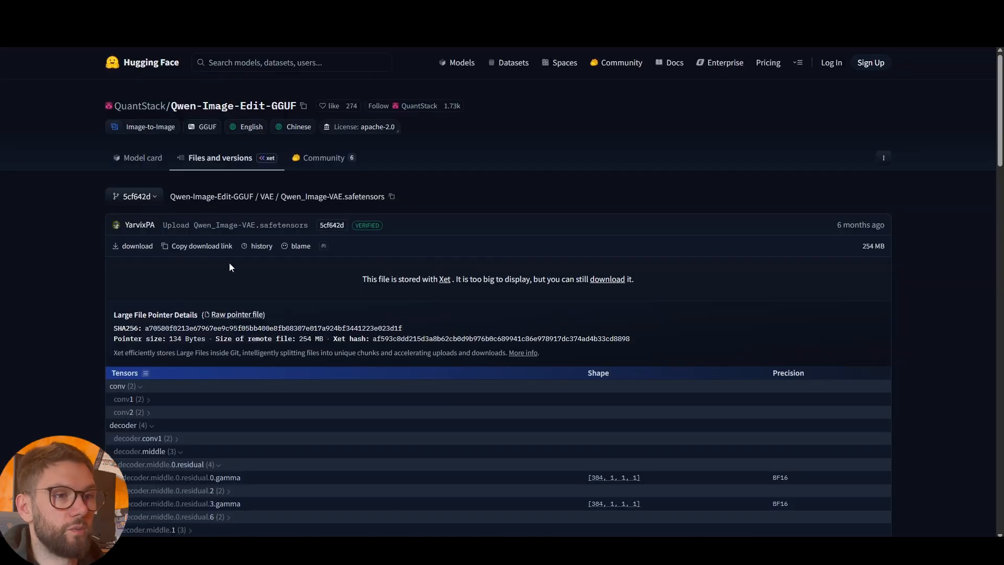
click(204, 246)
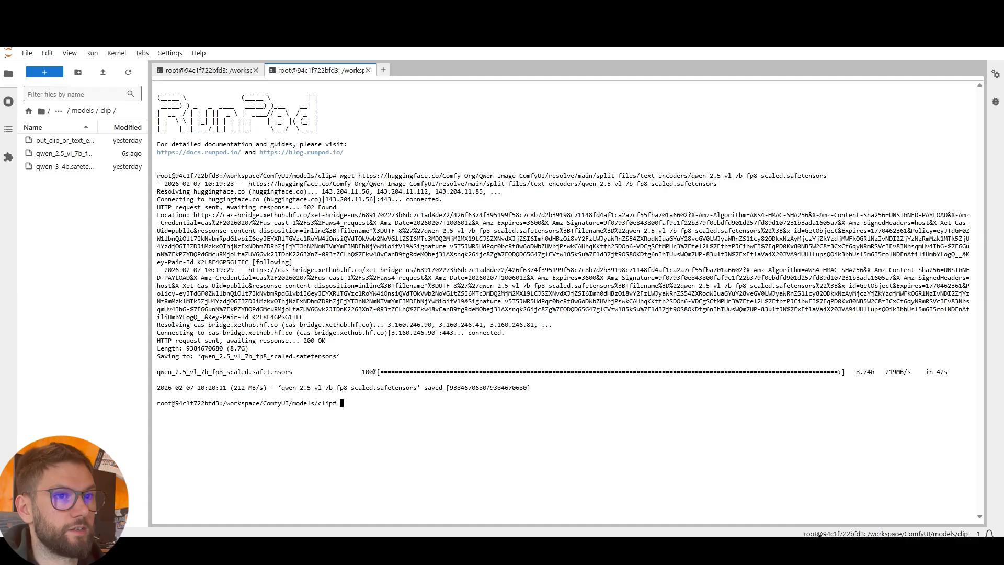
Open models/vae, close the finished terminal, and start a new terminal there
click(83, 112)
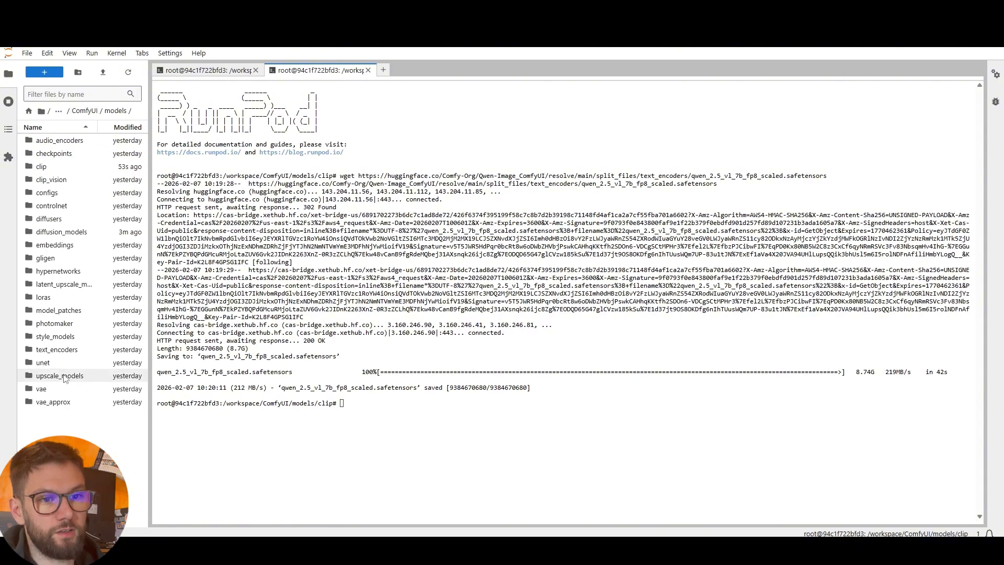
double_click(42, 388)
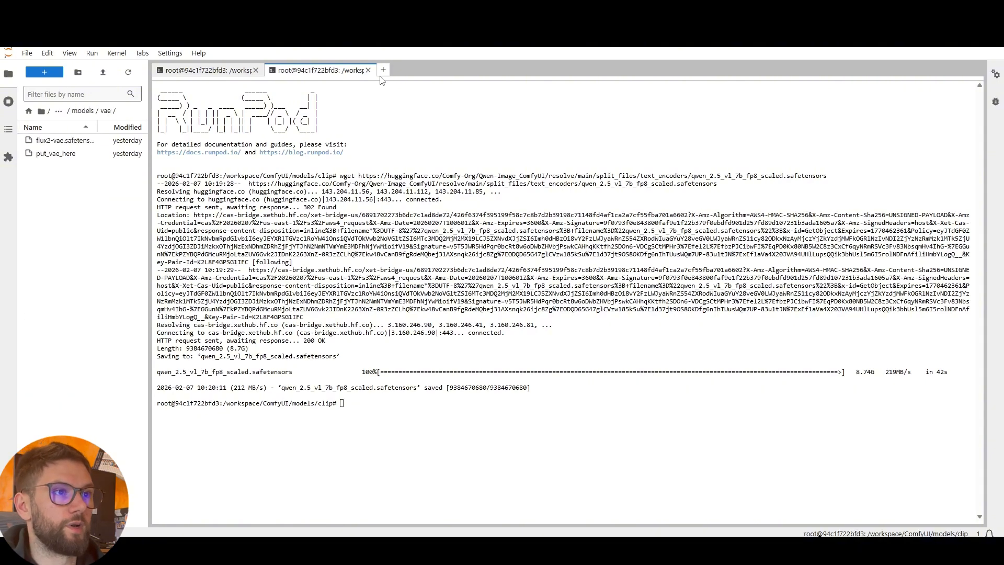
click(368, 69)
click(270, 70)
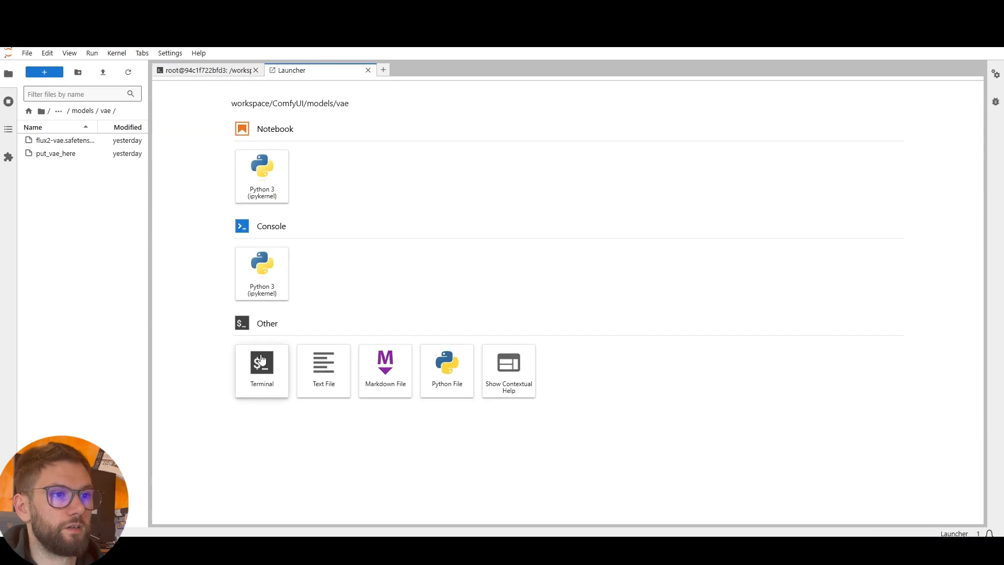
click(262, 366)
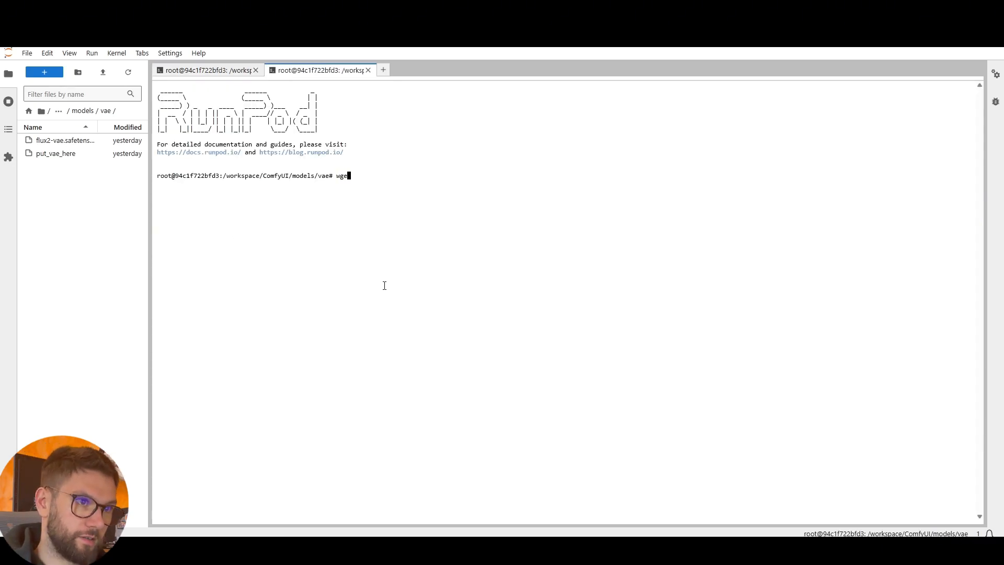
Download Qwen_Image-VAE.safetensors into models/vae via wget with the pasted link
text(wget)
key(ctrl+v)
key(Return)
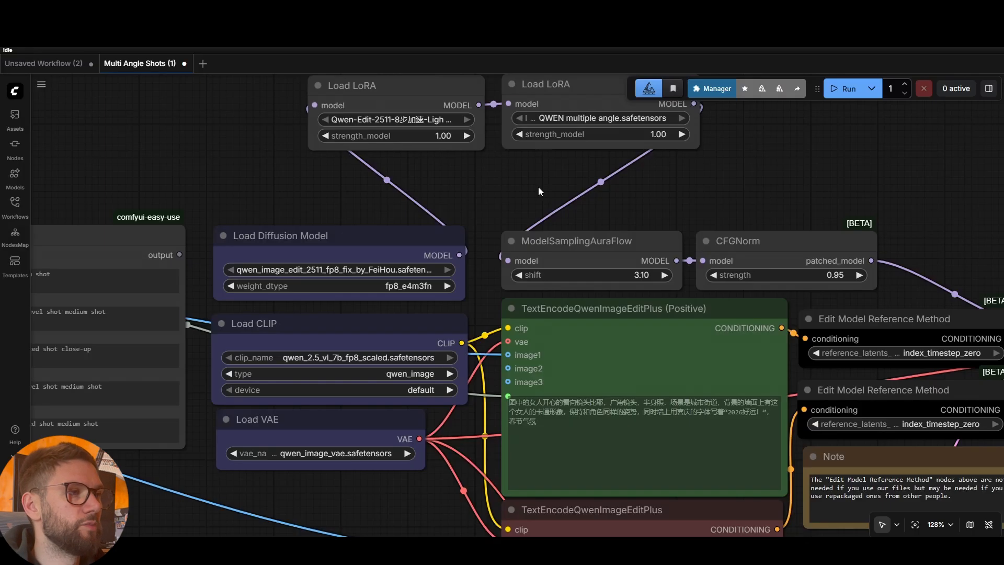
drag(708, 204, 703, 339)
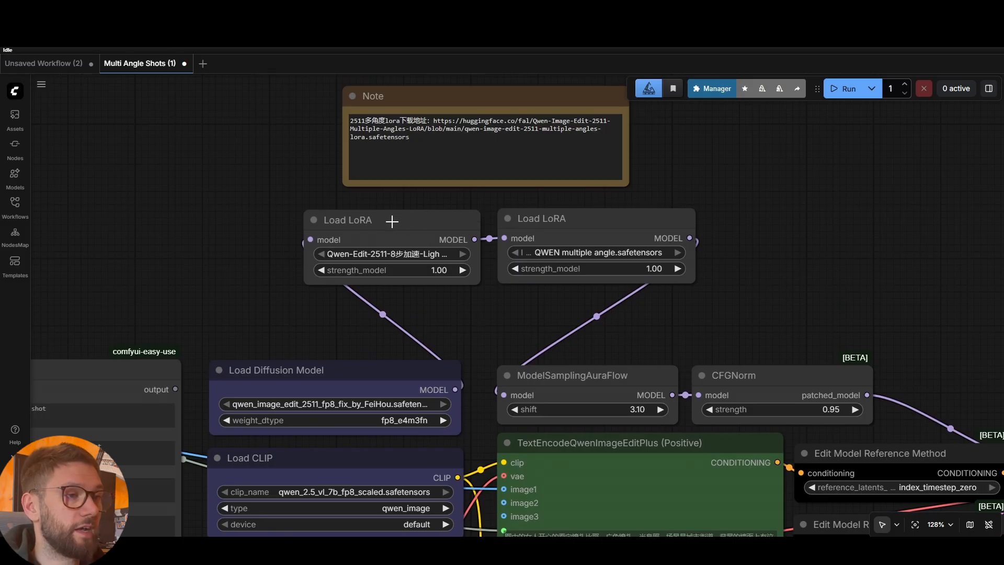
drag(407, 222, 406, 219)
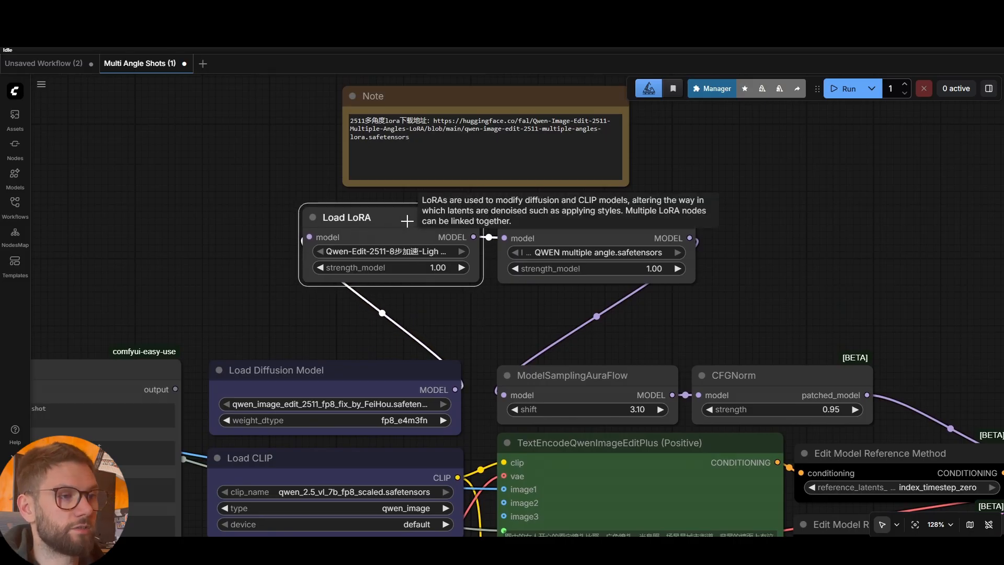
click(490, 305)
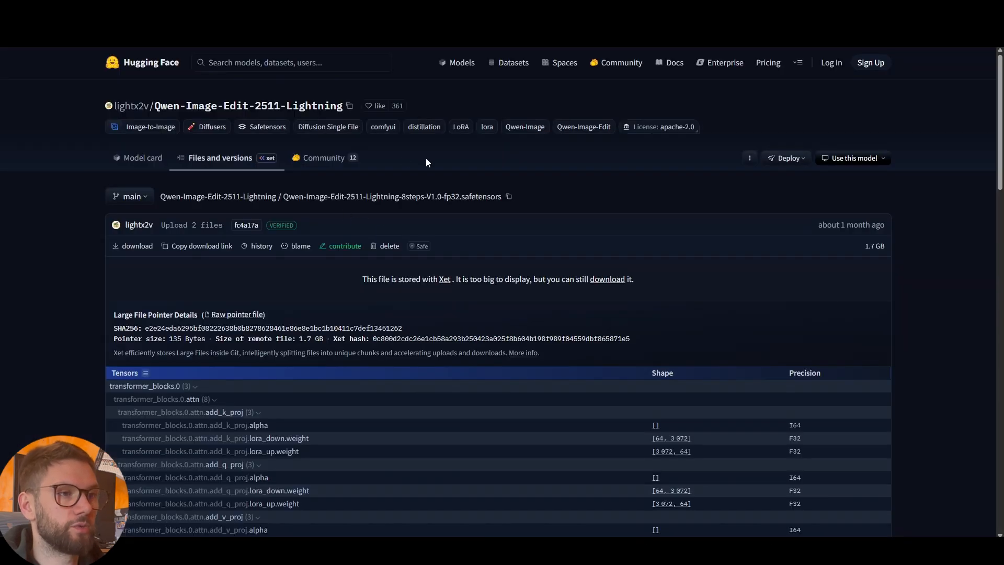
Copy the Qwen-Image-Edit-2511-Lightning-8steps-V1.0-fp32 download link and return to JupyterLab's models folder
click(217, 250)
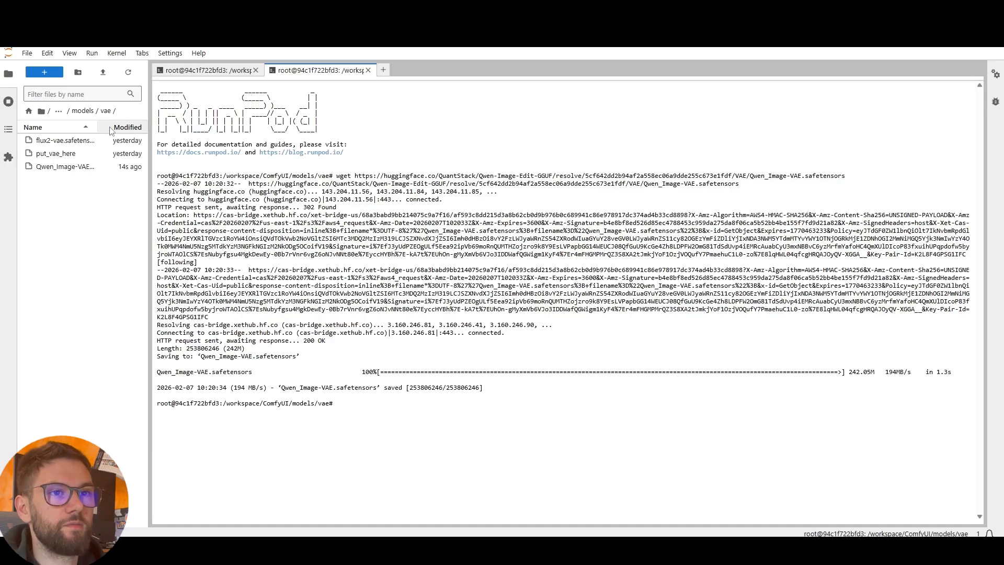
click(82, 110)
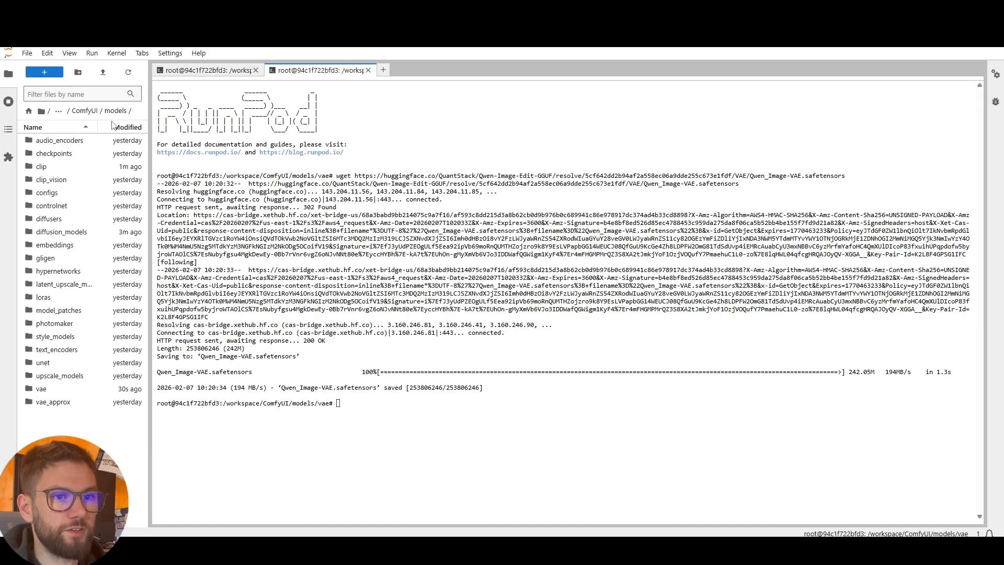
Download the Lightning 8-step LoRA with wget from a new terminal in the models/loras folder
double_click(45, 297)
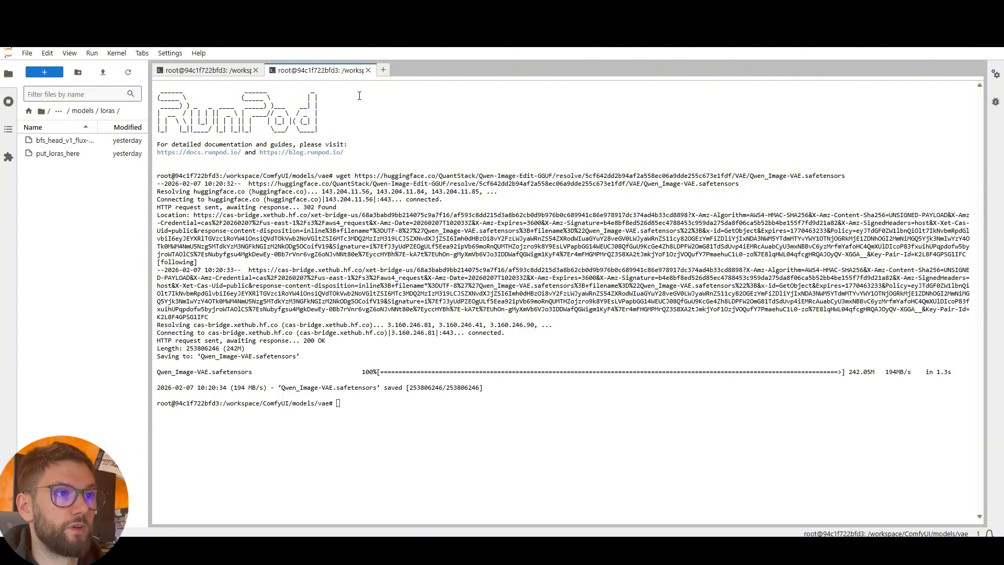
click(368, 70)
click(271, 70)
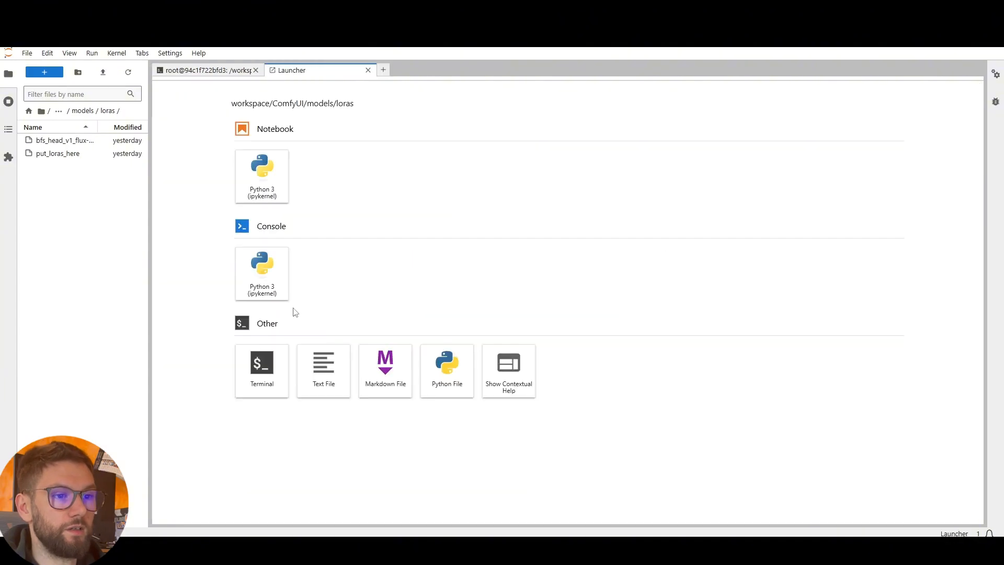
click(256, 377)
text(wget)
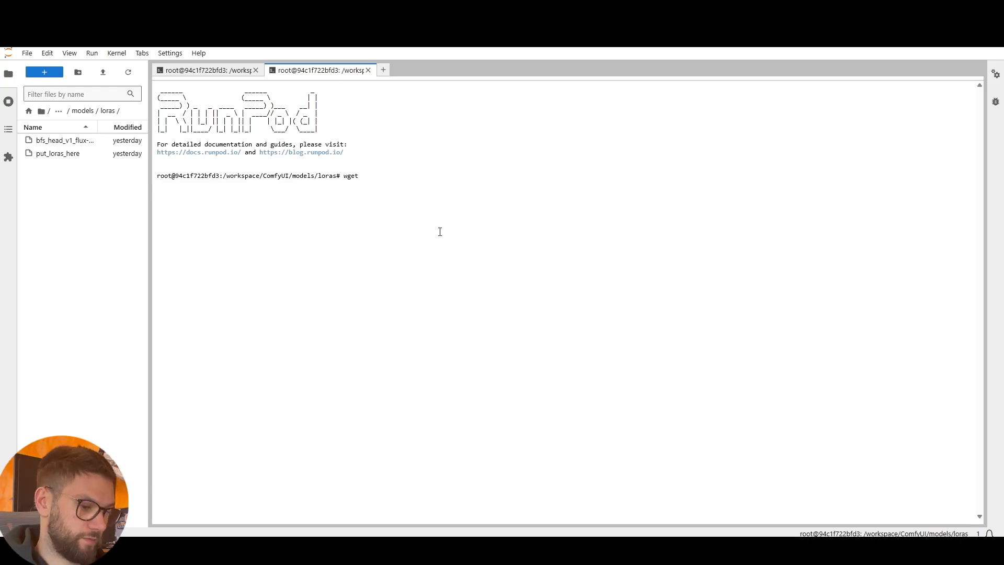
key(ctrl+v)
key(Return)
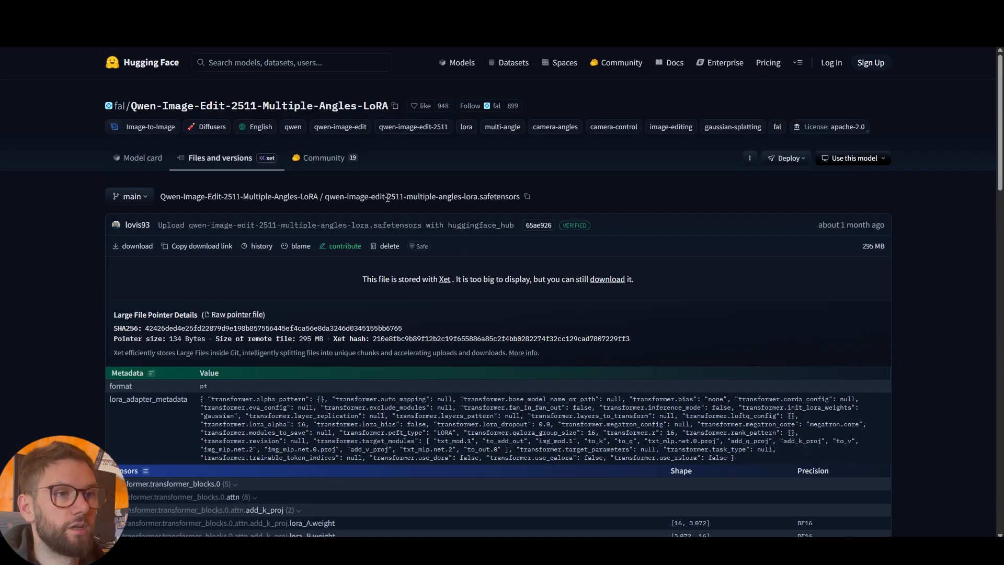
Download the qwen-image-edit-2511 multiple-angles LoRA into models/loras with wget
click(202, 246)
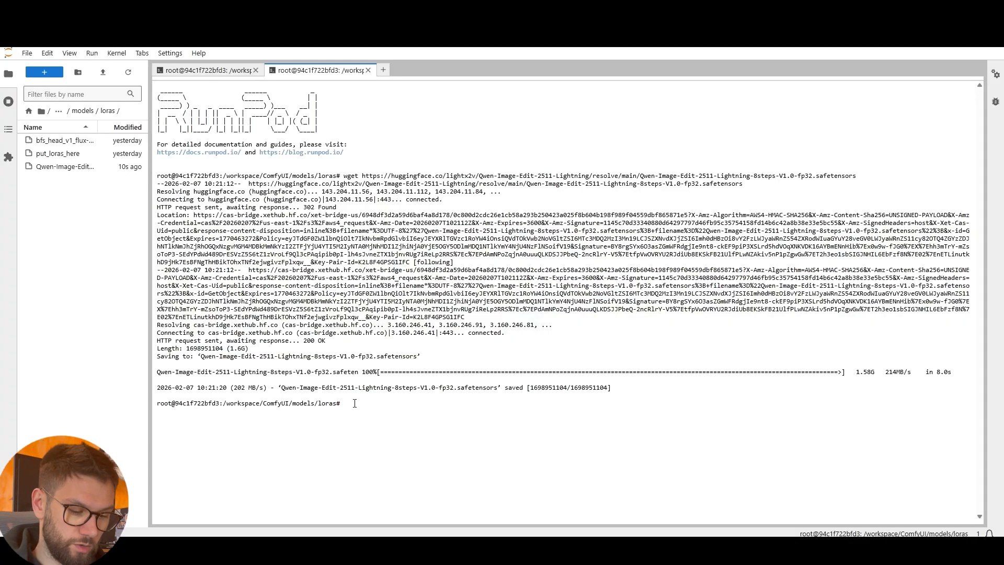
text(wget)
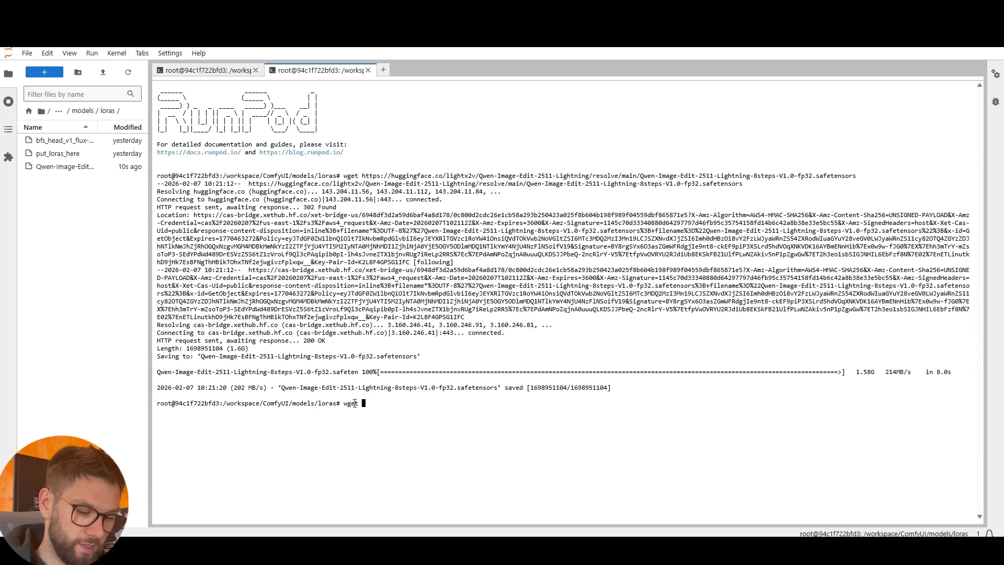
key(ctrl+v)
key(Return)
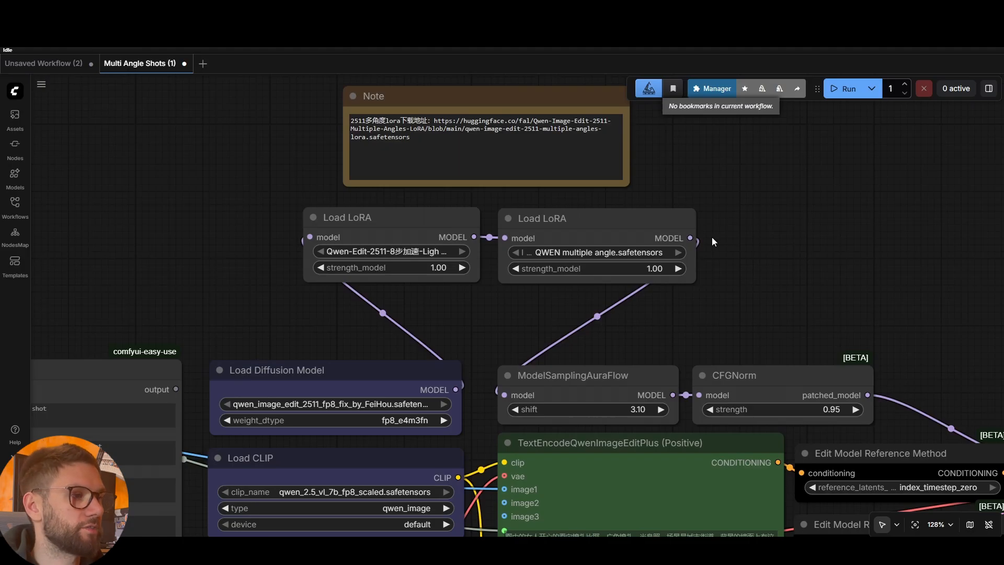
scroll(712, 237, down, 5)
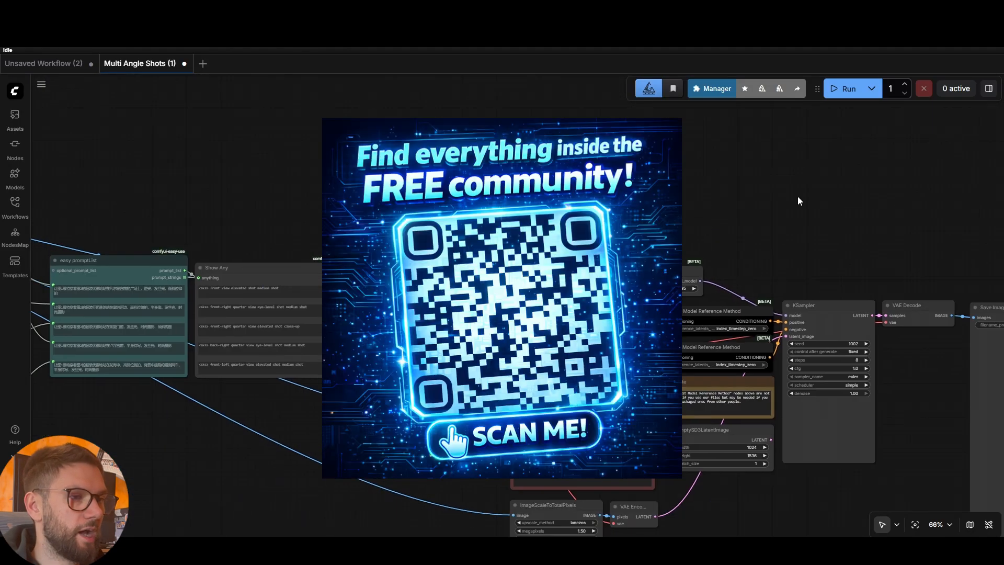
Pan around the ComfyUI canvas to survey the workflow's nodes
scroll(415, 216, down, 5)
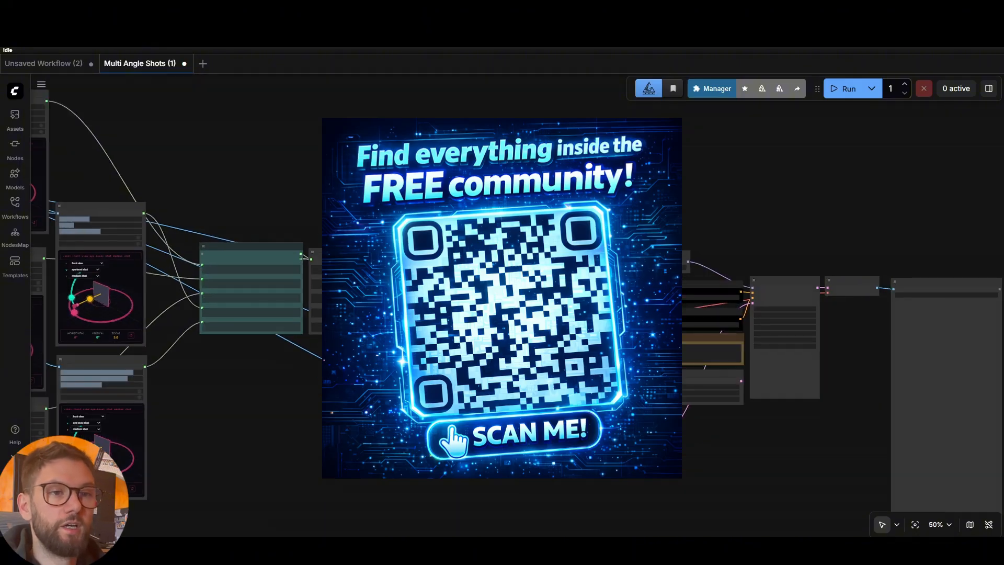
drag(462, 181, 505, 171)
drag(270, 150, 443, 161)
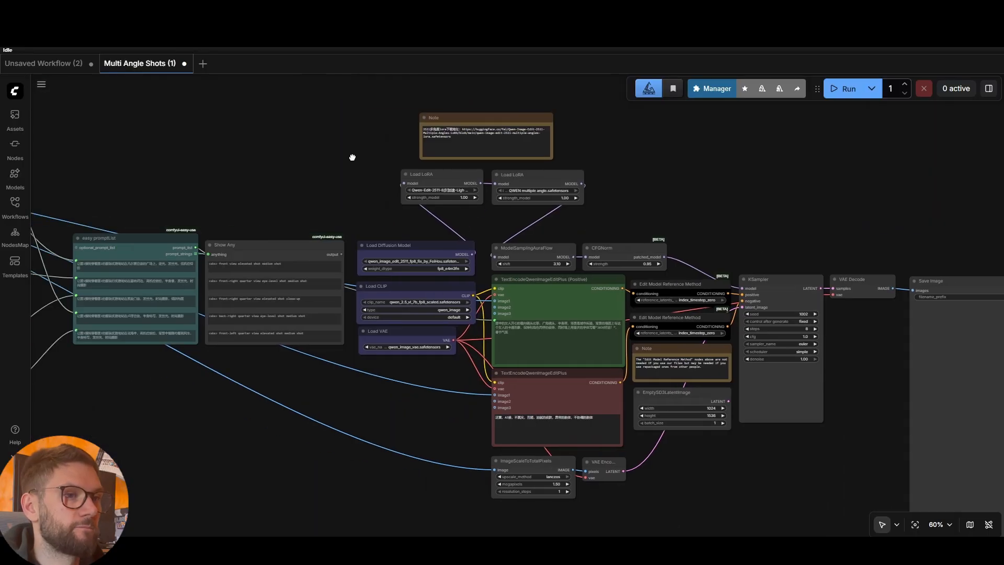
scroll(334, 150, down, 2)
scroll(442, 144, down, 1)
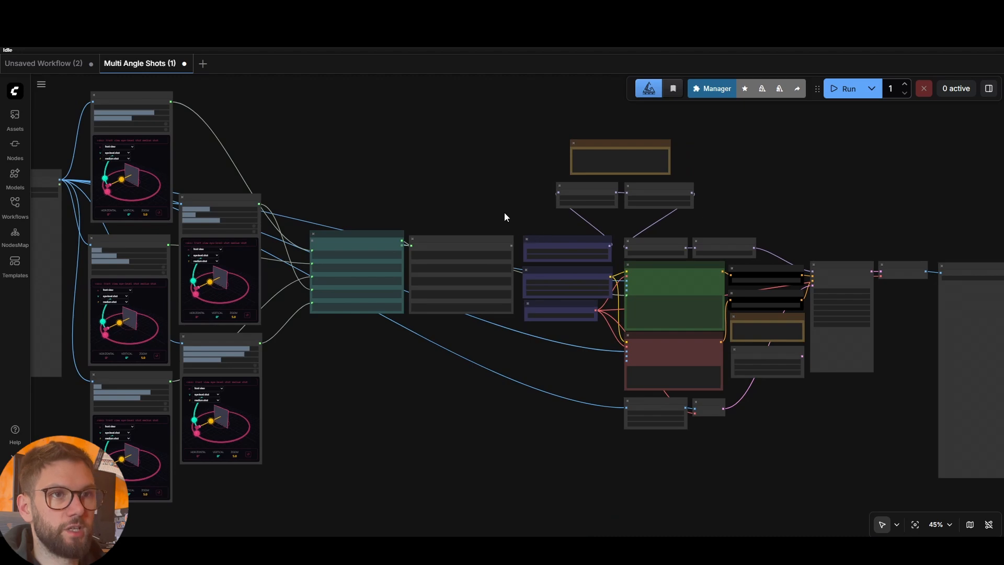
Reload the ComfyUI page and center the Multi Angle Shots graph on the Load Image node
key(F5)
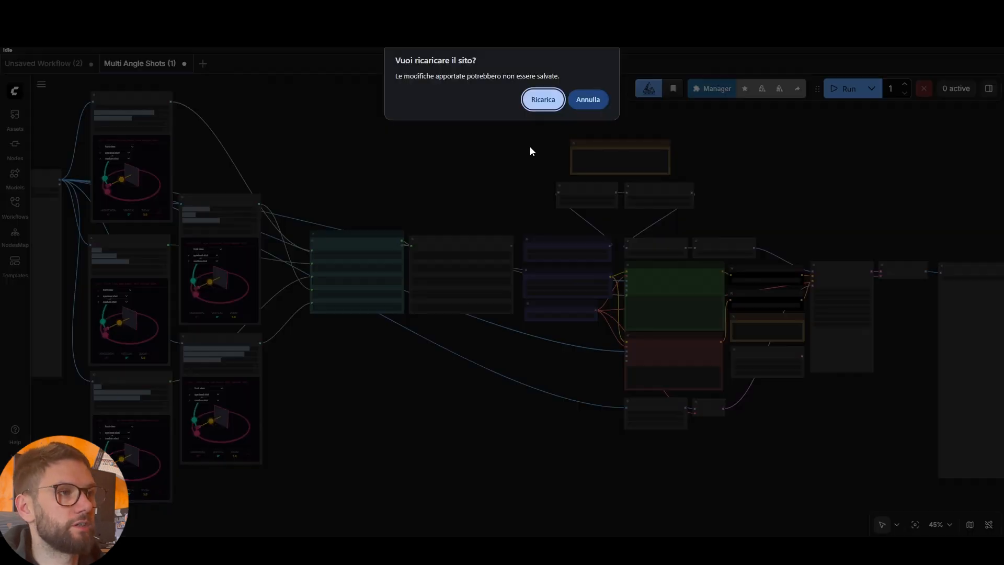
click(543, 99)
scroll(372, 283, down, 4)
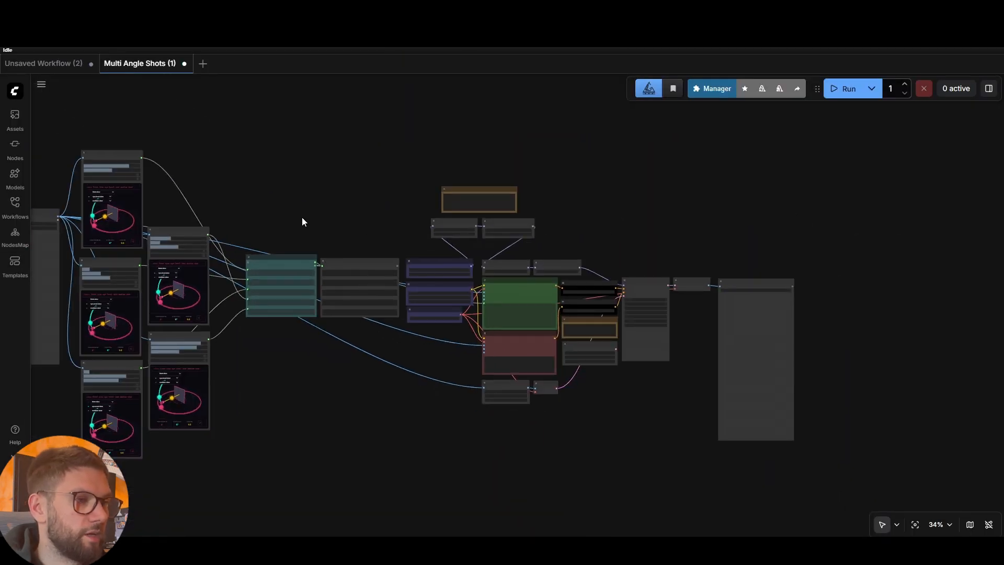
scroll(364, 220, up, 6)
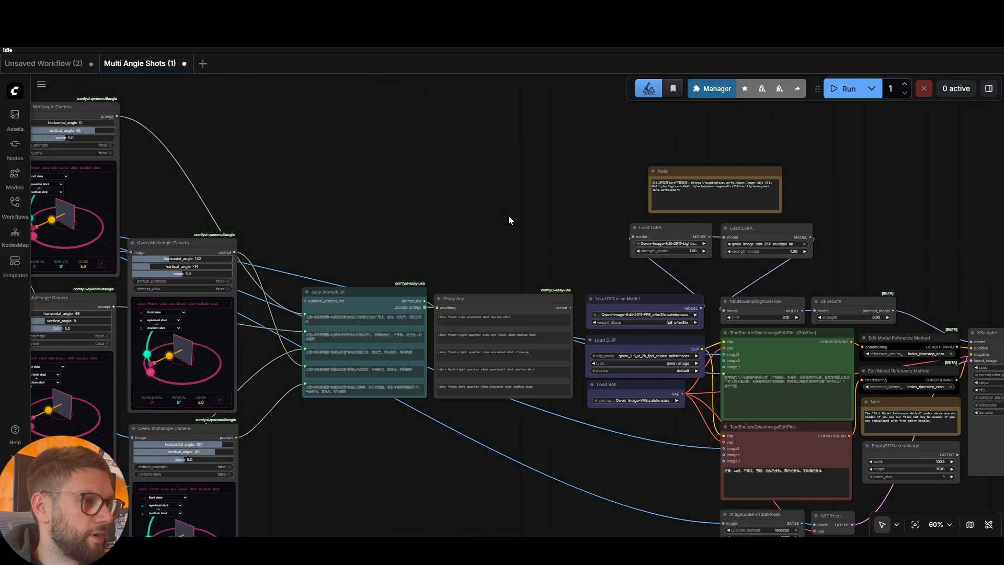
scroll(501, 214, down, 7)
drag(395, 206, 541, 211)
scroll(198, 277, up, 9)
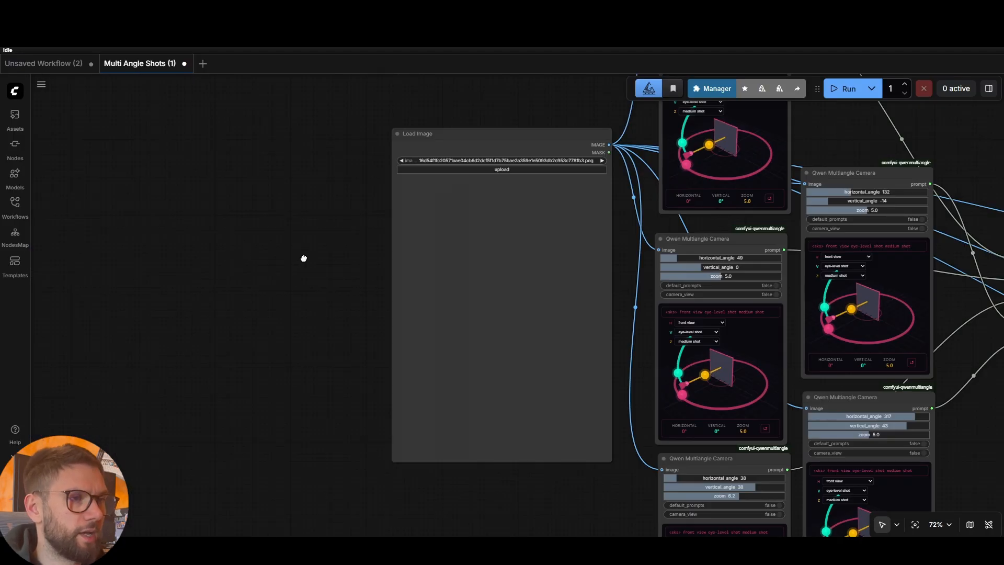
scroll(272, 297, up, 2)
scroll(390, 320, down, 5)
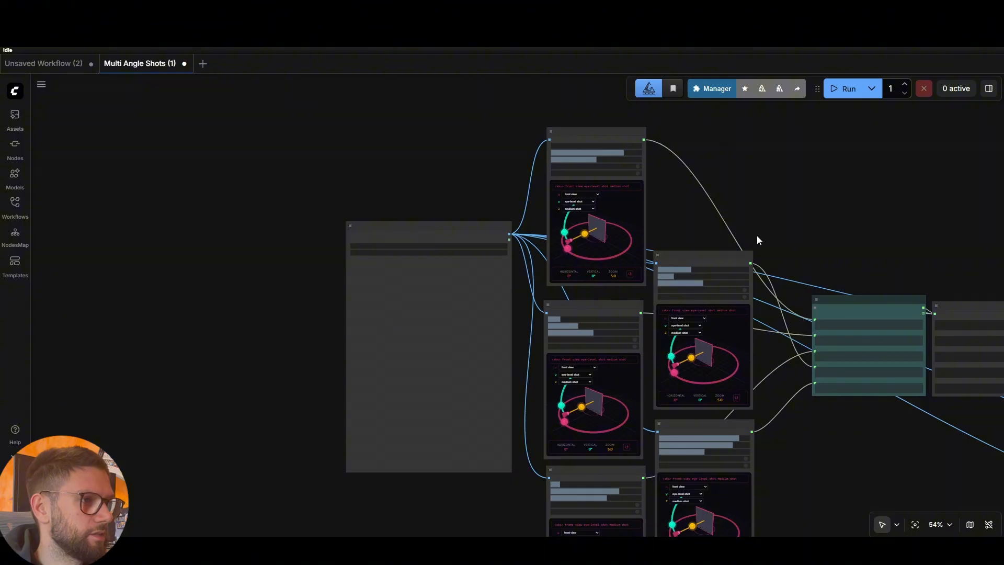
scroll(473, 263, up, 4)
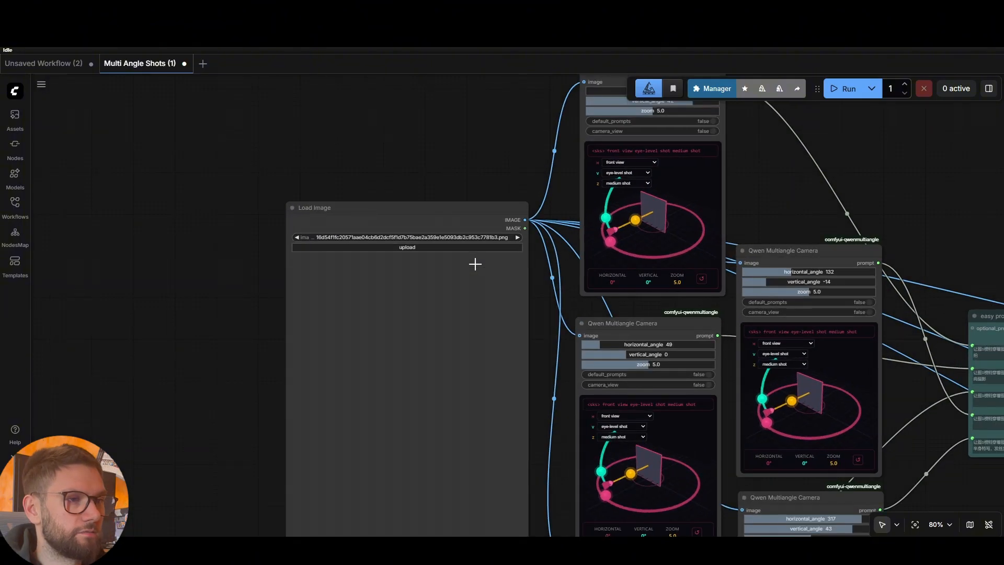
scroll(892, 195, down, 3)
scroll(517, 175, down, 3)
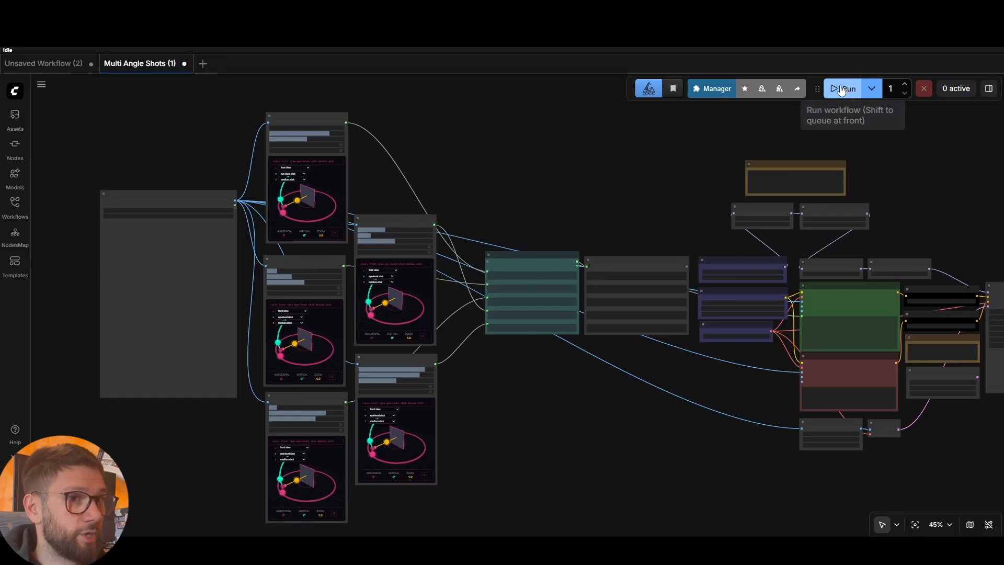
Run the workflow, inspect the 'Prompt execution failed' invalid LoadImage file error, and close it
click(841, 90)
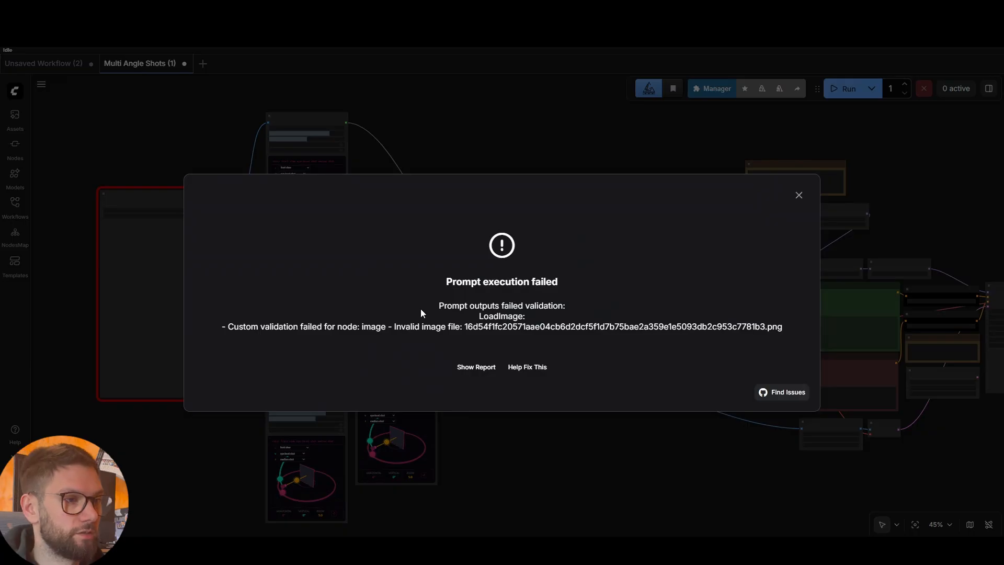
drag(450, 319, 765, 327)
click(703, 299)
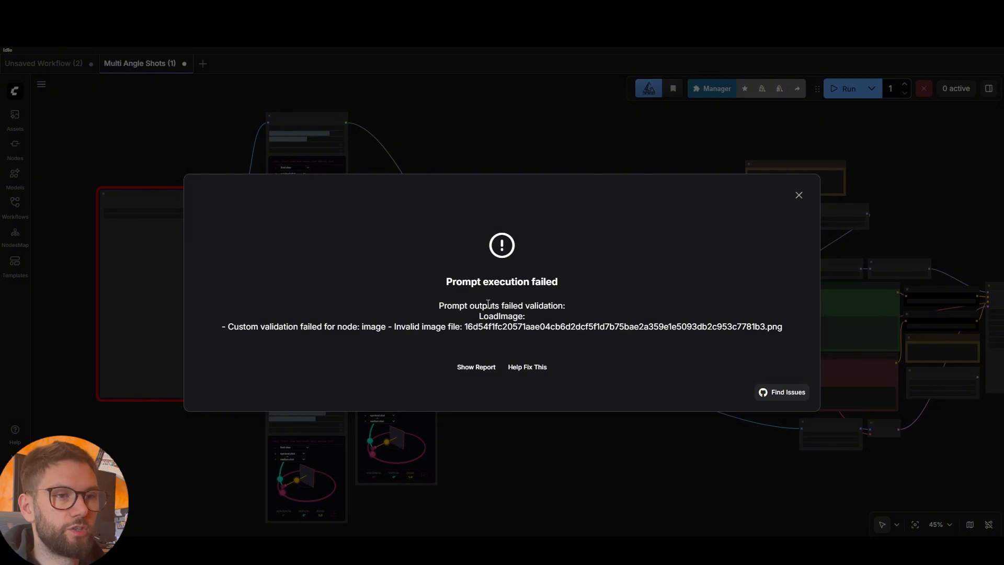
drag(464, 326, 766, 325)
click(753, 313)
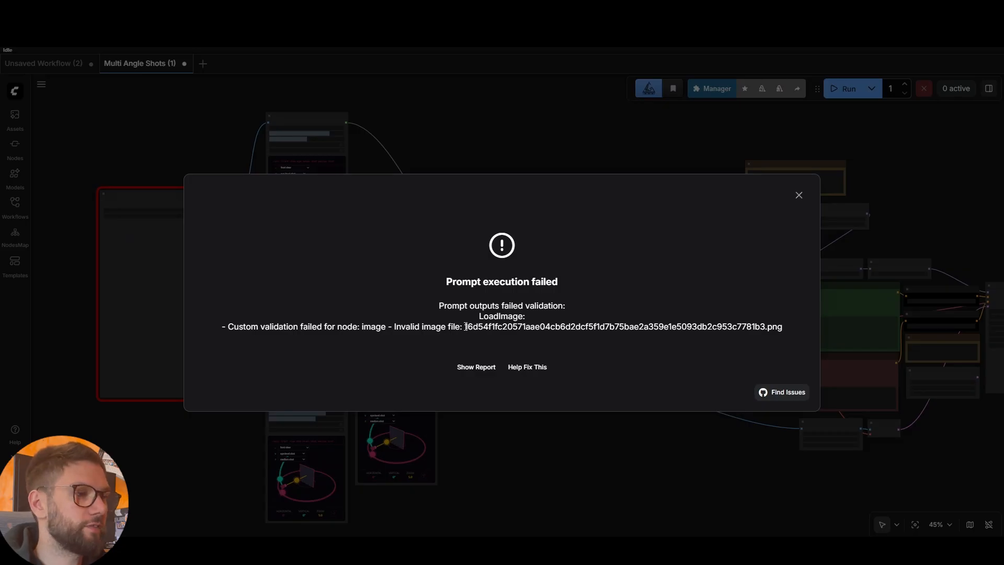
drag(463, 328, 694, 327)
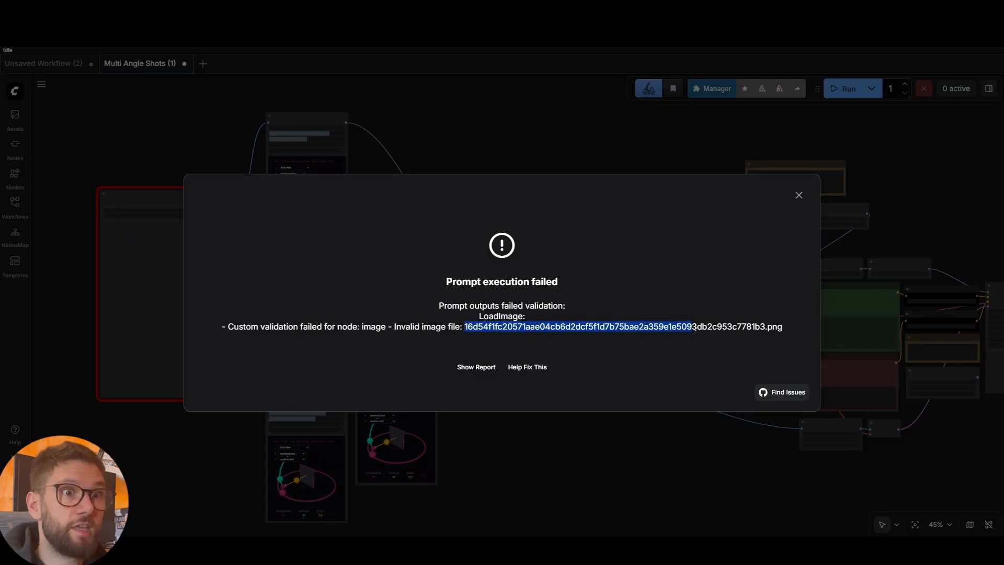
click(624, 291)
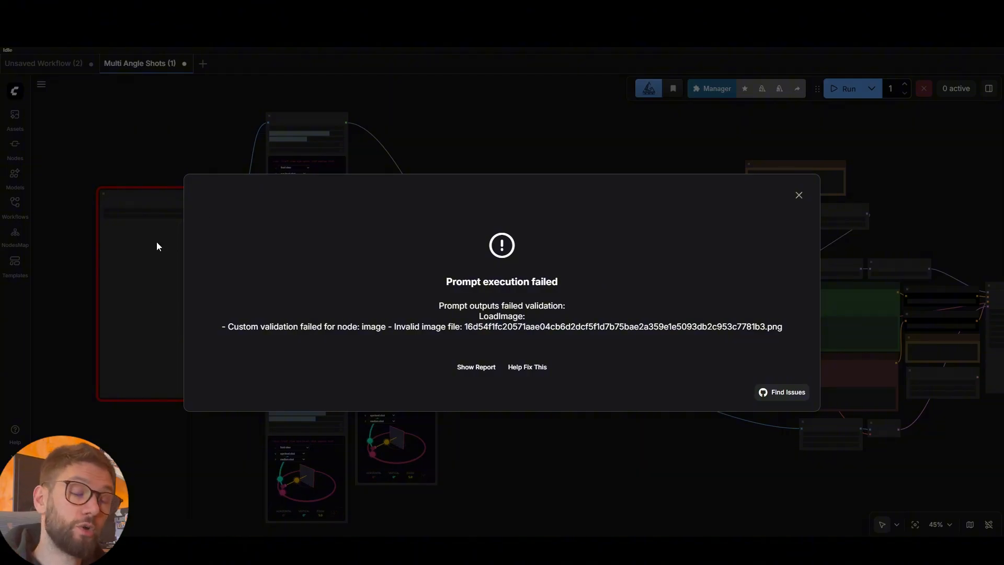
drag(505, 284, 648, 329)
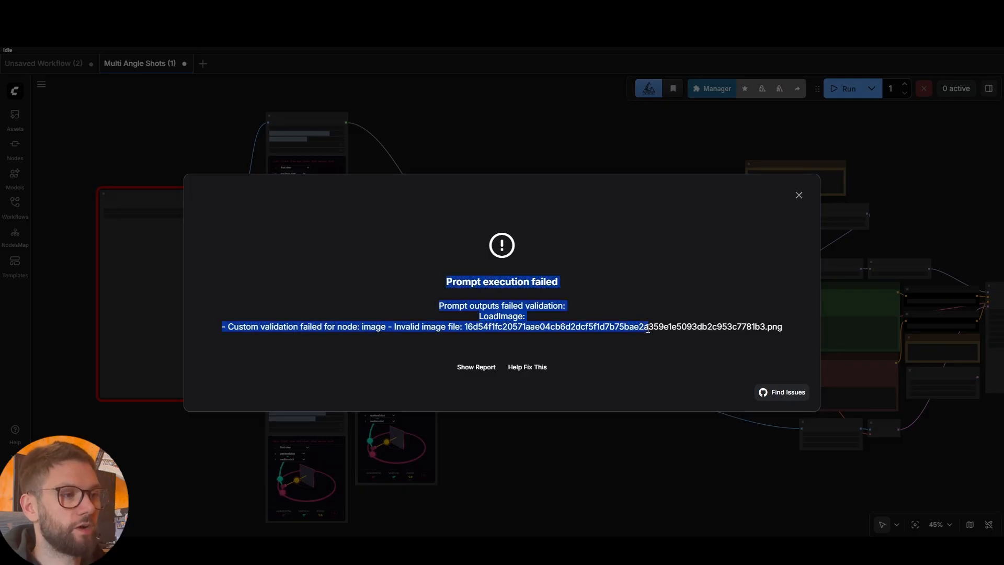
click(520, 311)
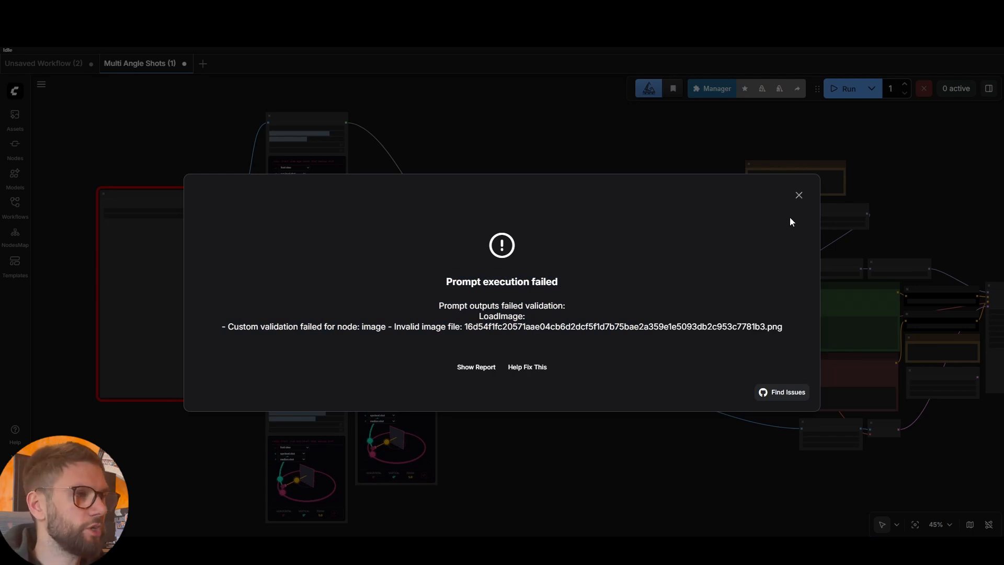
click(799, 198)
Upload the 2048×2048 cyberpunk character portrait into the Load Image node
scroll(213, 260, up, 8)
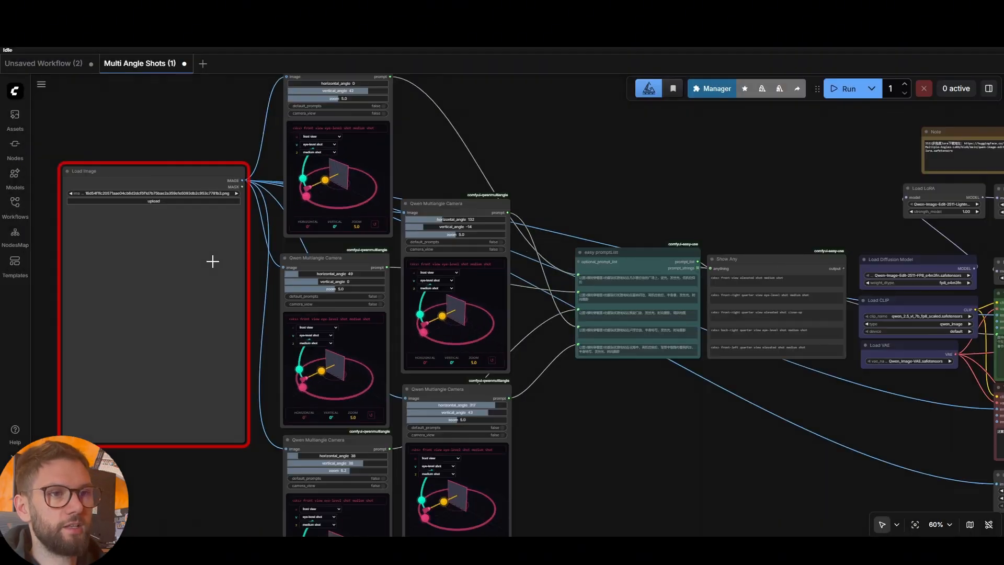
drag(188, 101, 519, 222)
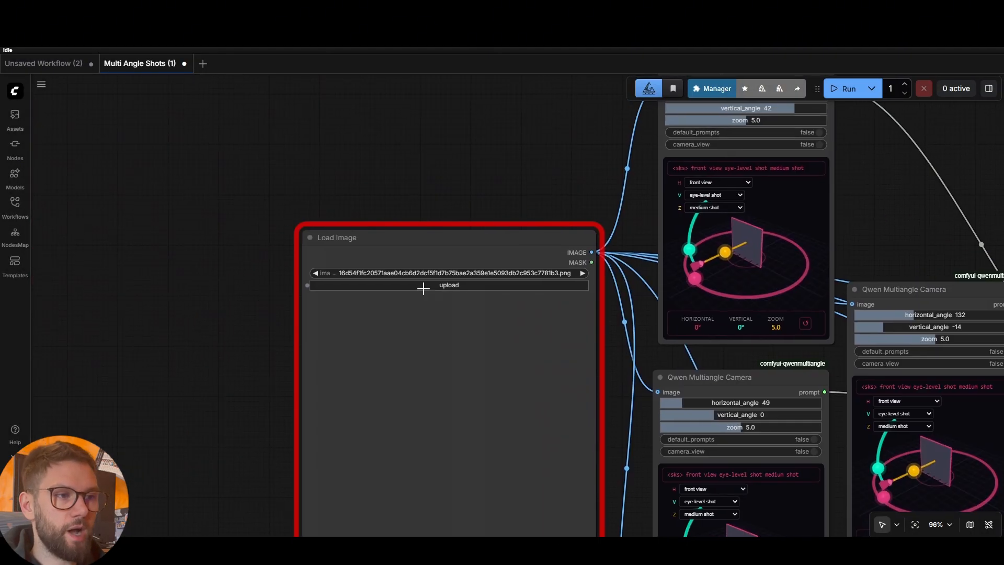
click(448, 285)
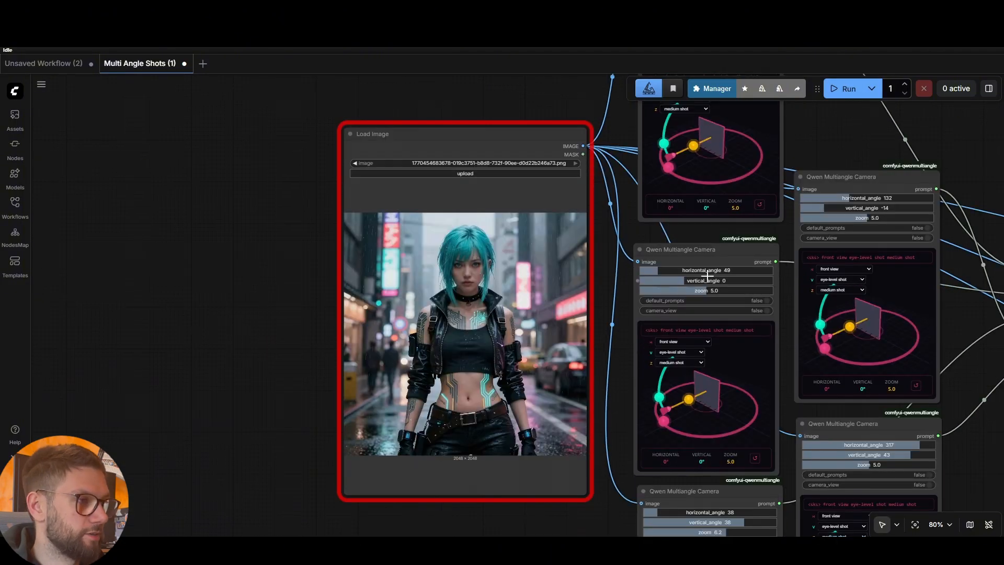
scroll(706, 272, down, 7)
drag(907, 207, 717, 206)
scroll(717, 204, up, 7)
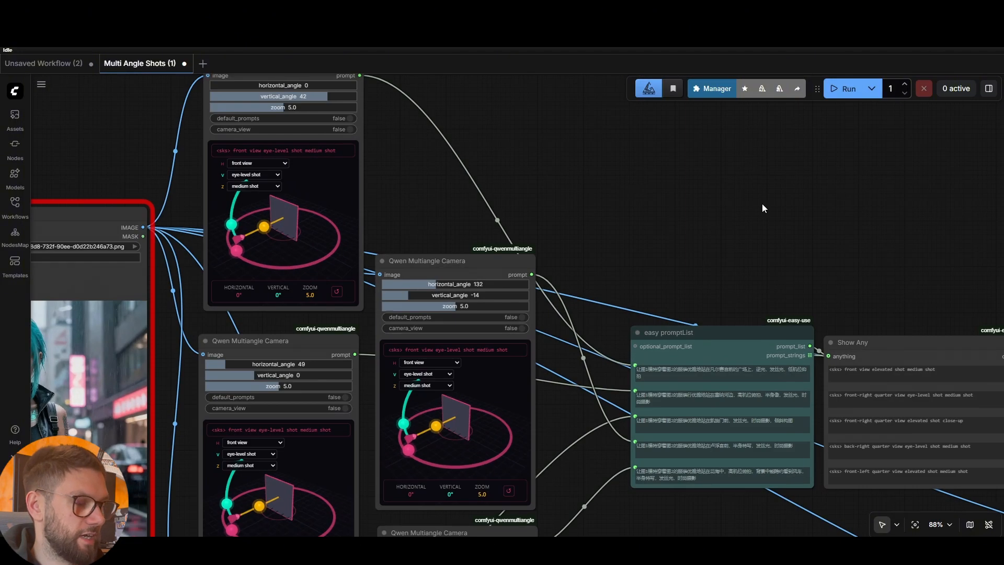
scroll(761, 208, down, 3)
drag(503, 192, 577, 204)
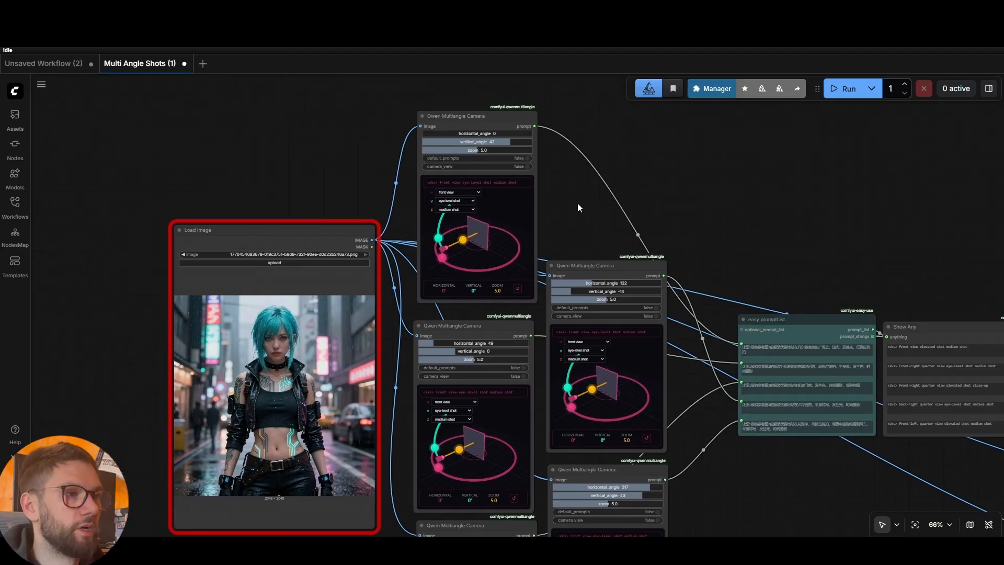
scroll(662, 206, down, 2)
scroll(575, 335, down, 1)
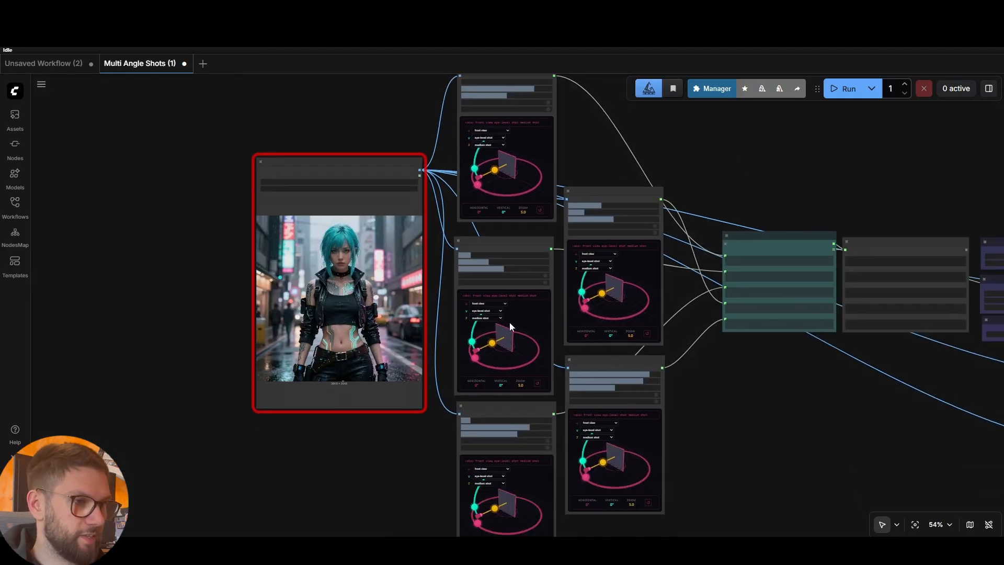
scroll(704, 178, up, 8)
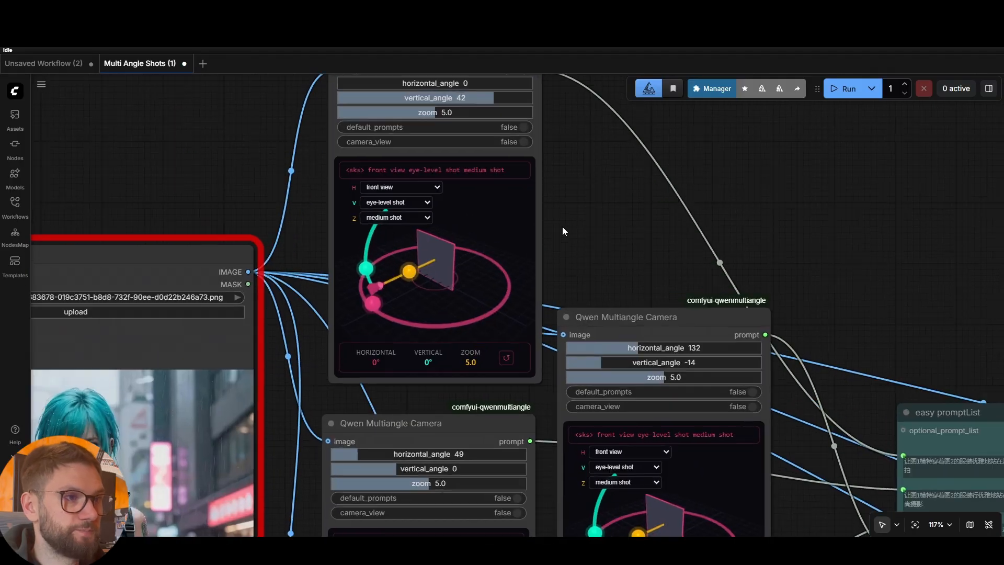
Set the top Qwen Multiangle Camera node to horizontal 6, vertical 6, zoom 5.0
drag(562, 227, 594, 248)
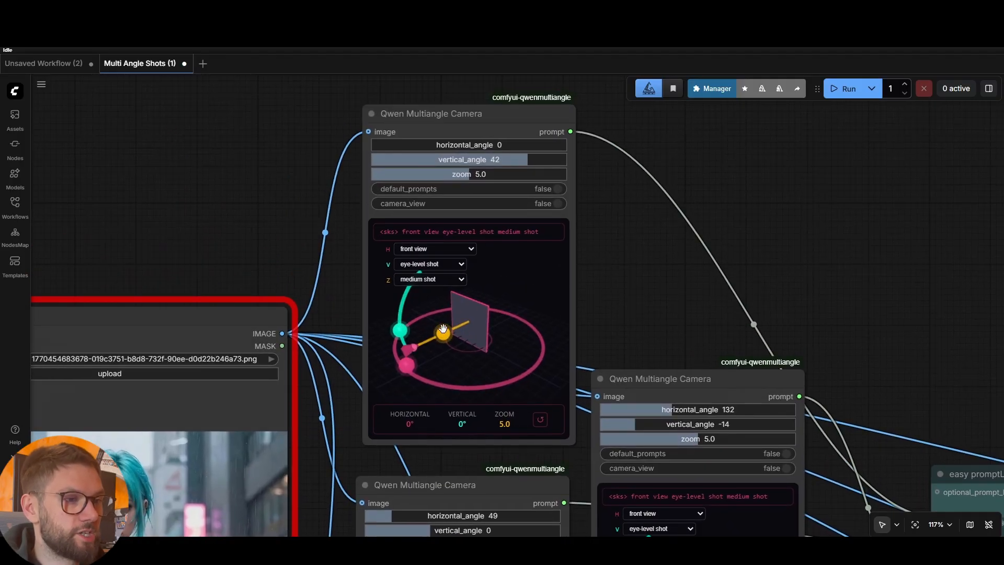
drag(407, 366, 412, 368)
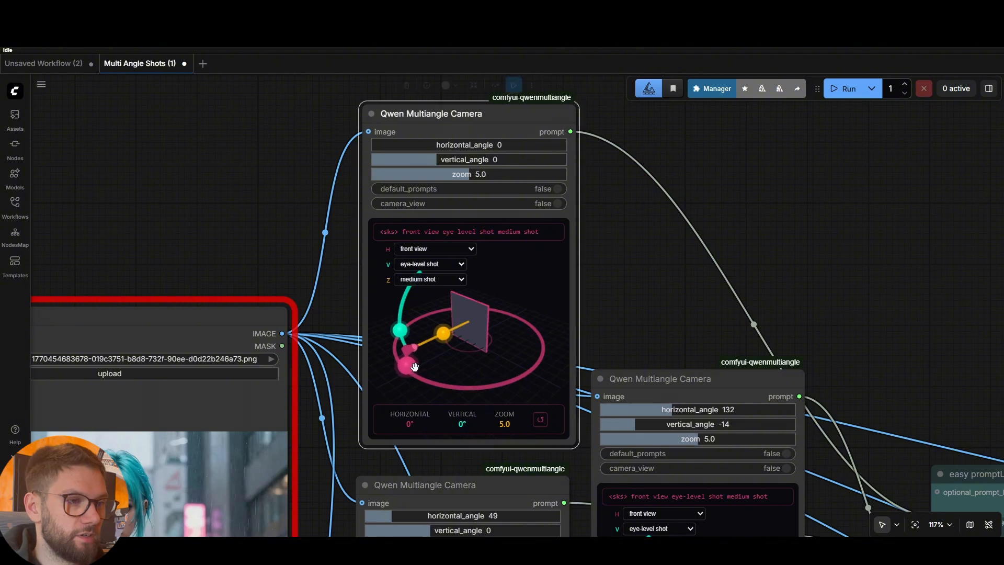
drag(444, 333, 410, 367)
mouse_move(400, 333)
mouse_down()
mouse_move(399, 309)
mouse_move(400, 323)
mouse_up()
click(640, 277)
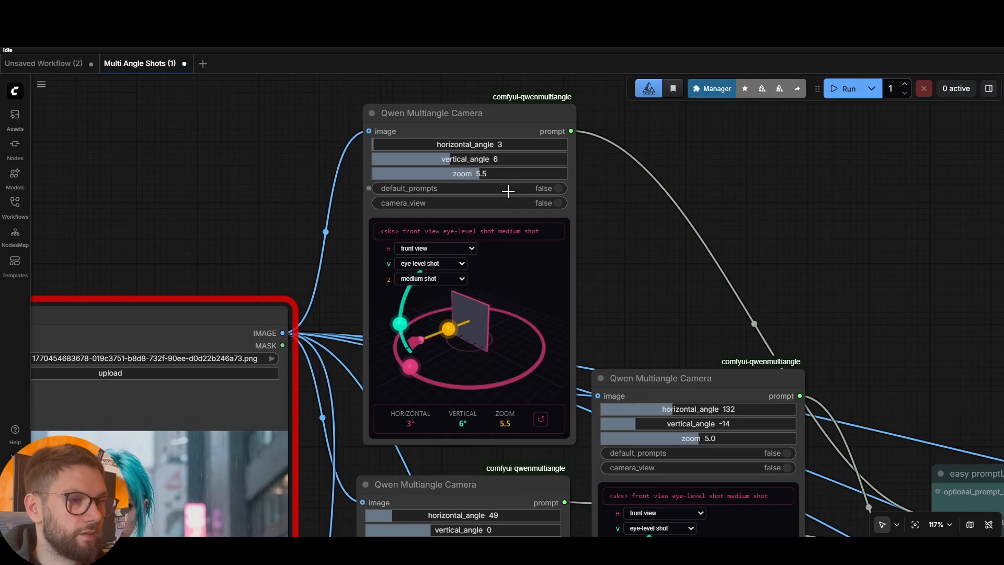
mouse_move(375, 144)
mouse_down()
mouse_move(463, 144)
mouse_move(375, 146)
mouse_up()
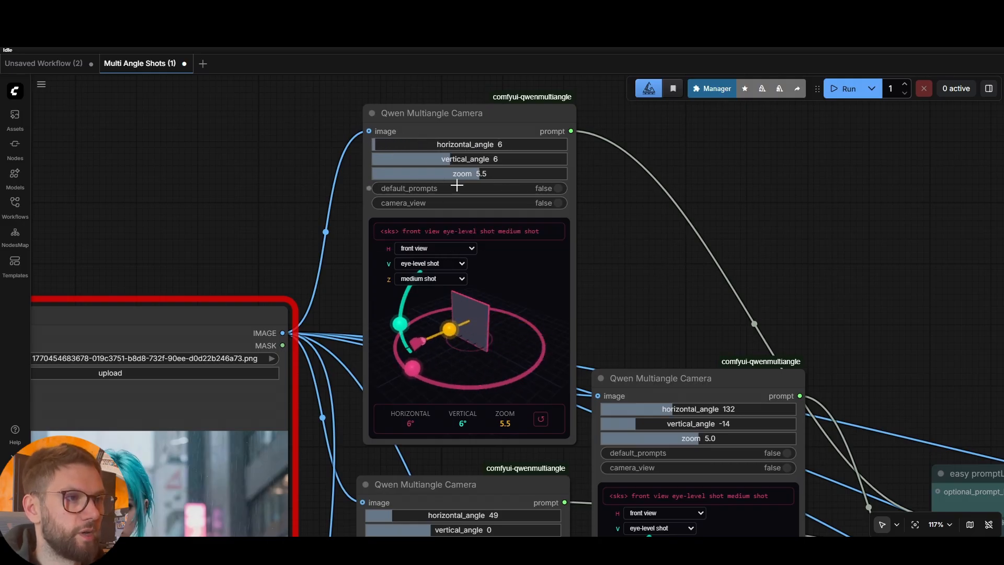
mouse_move(468, 175)
mouse_down()
mouse_move(450, 174)
mouse_move(471, 174)
mouse_up()
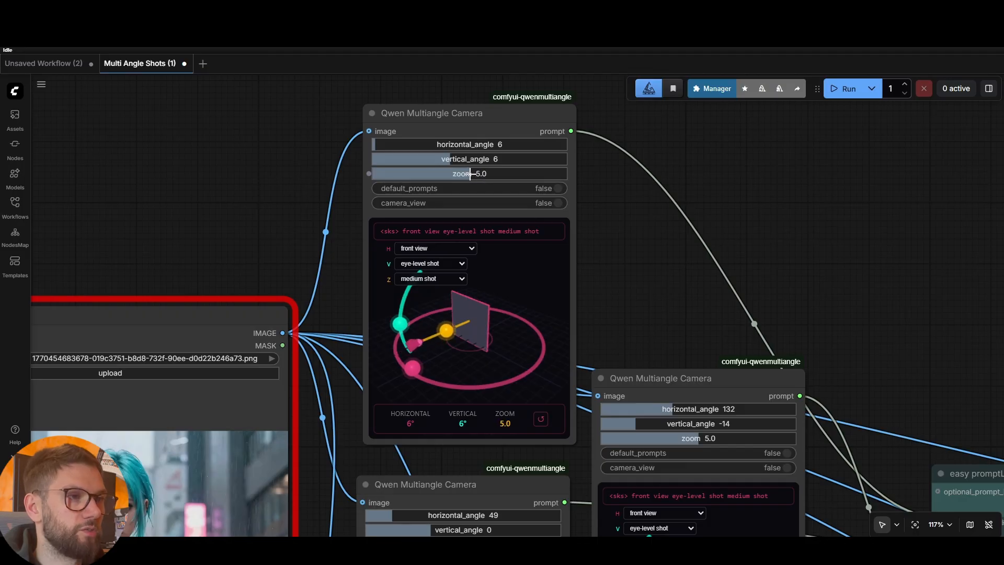
scroll(668, 354, down, 5)
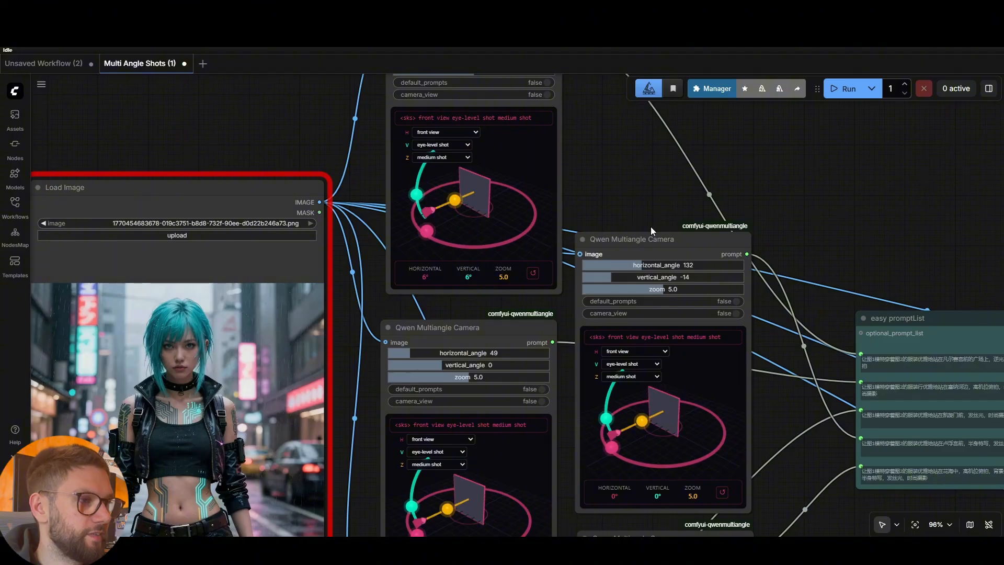
drag(808, 218, 777, 98)
scroll(744, 328, down, 5)
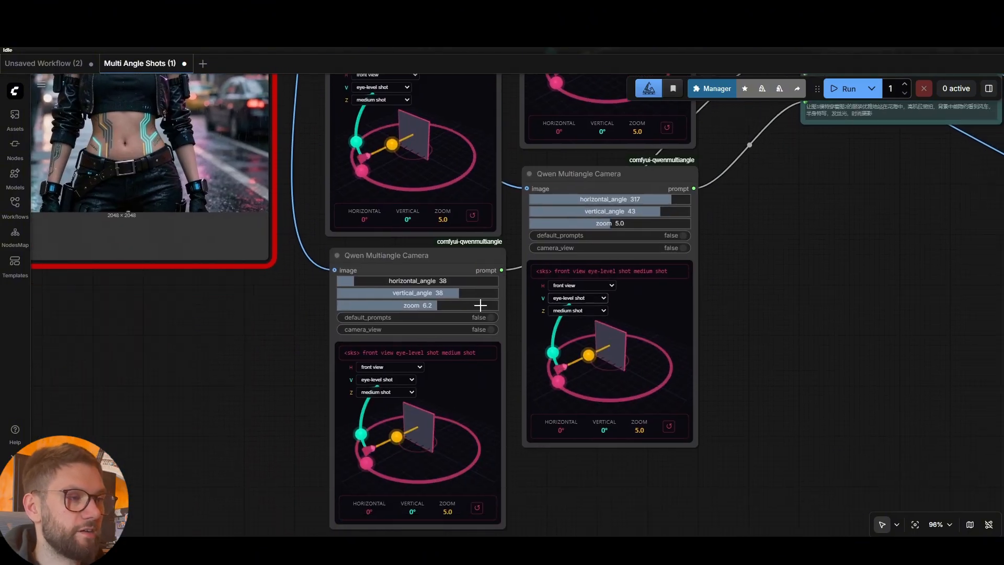
scroll(748, 314, down, 4)
scroll(748, 314, down, 2)
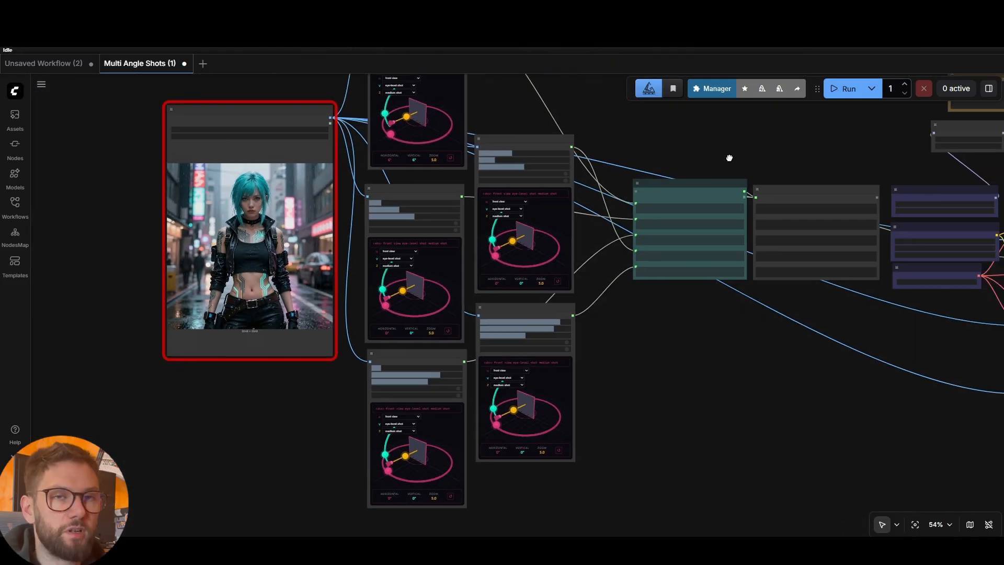
Check the pipeline from loaders through to Save Image, then queue the multi-angle run
scroll(701, 159, up, 5)
drag(719, 152, 583, 190)
scroll(758, 192, down, 1)
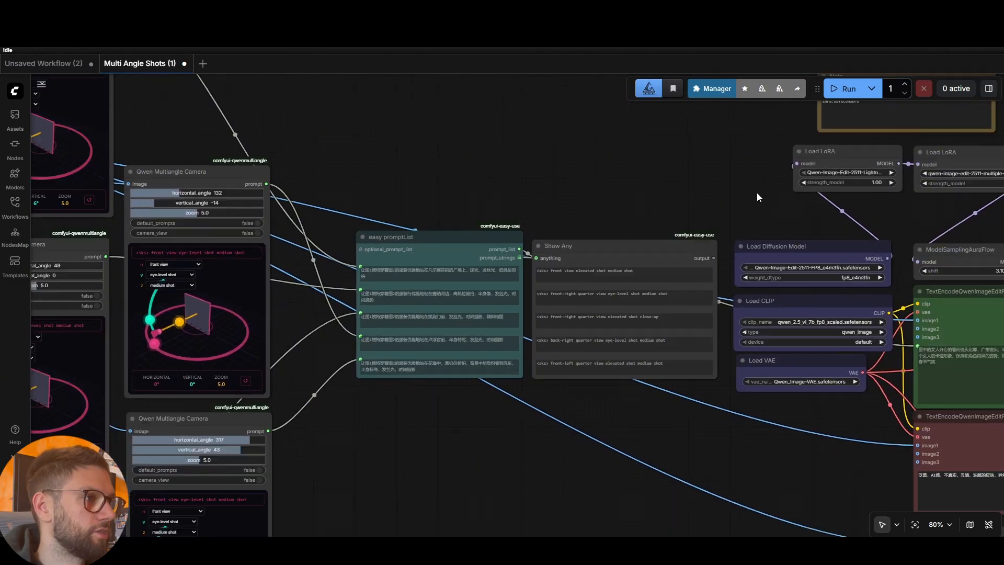
drag(782, 203, 444, 213)
scroll(823, 173, down, 2)
drag(823, 171, 777, 151)
scroll(776, 151, down, 2)
drag(875, 156, 748, 190)
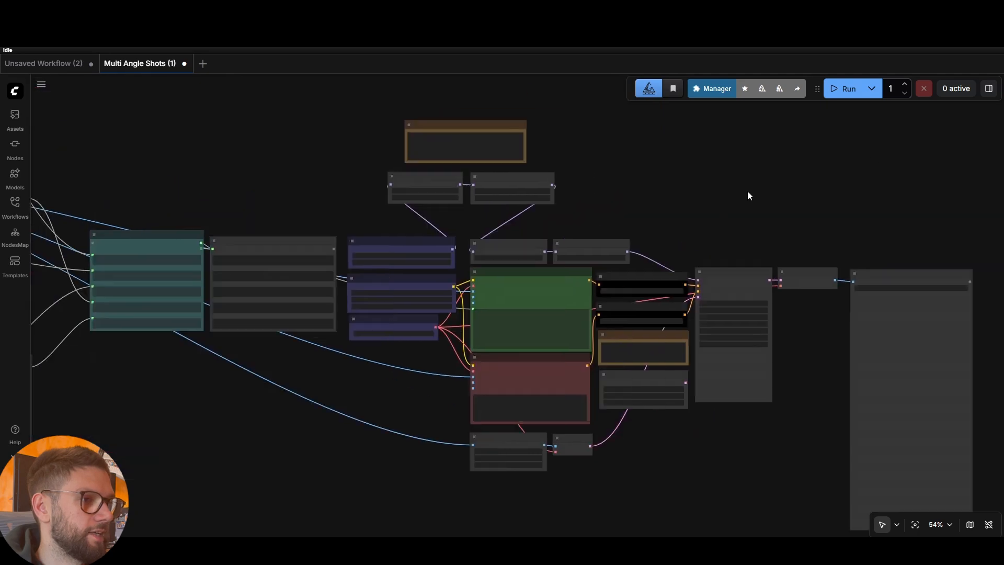
scroll(747, 190, up, 2)
drag(840, 211, 796, 174)
scroll(796, 173, down, 1)
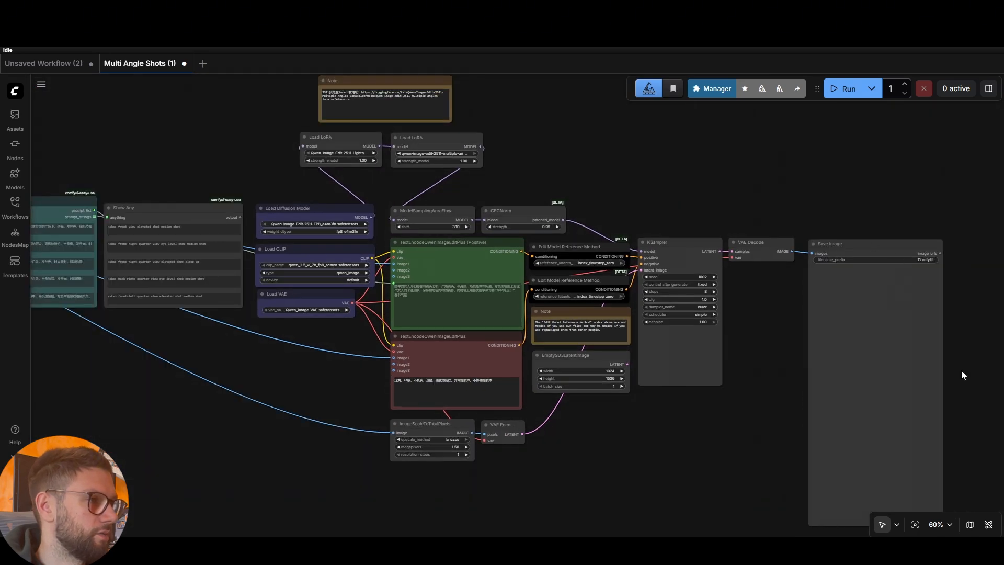
click(834, 94)
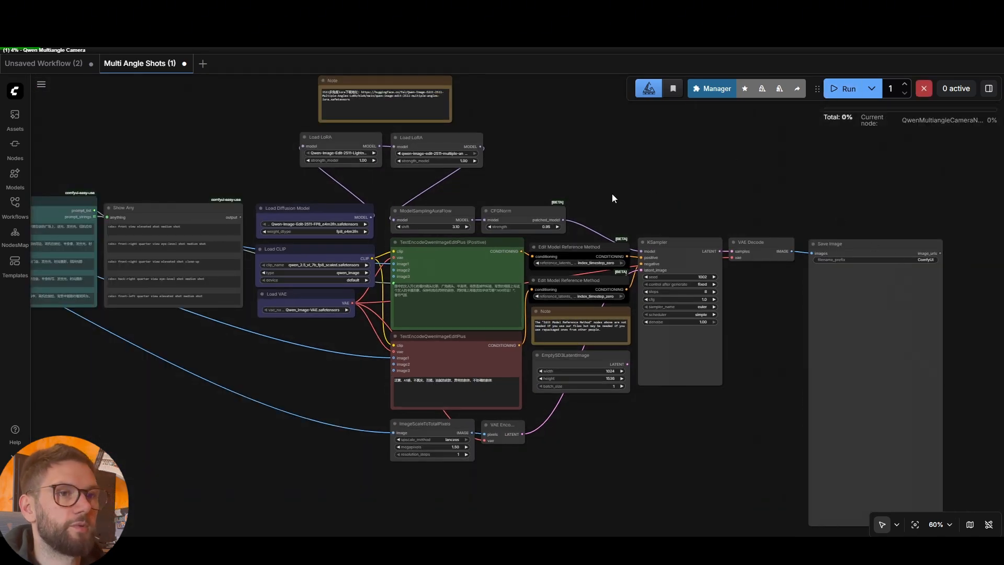
Pan around the graph while the run reaches TextEncodeQwenImageEditPlus at 24%
scroll(611, 194, down, 5)
drag(604, 423, 715, 399)
scroll(669, 412, down, 1)
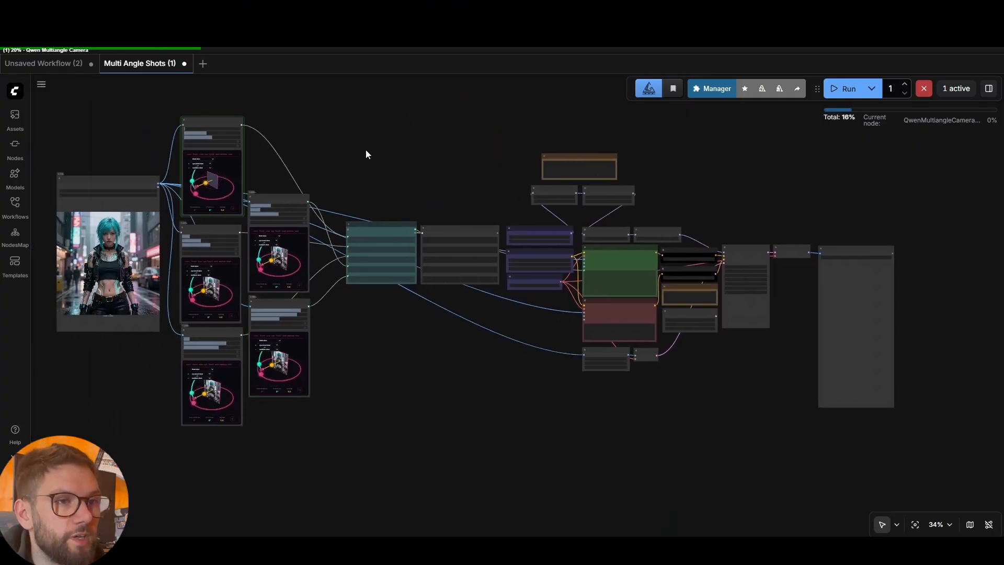
scroll(325, 152, up, 3)
drag(326, 152, 611, 171)
scroll(612, 171, up, 4)
scroll(613, 173, up, 2)
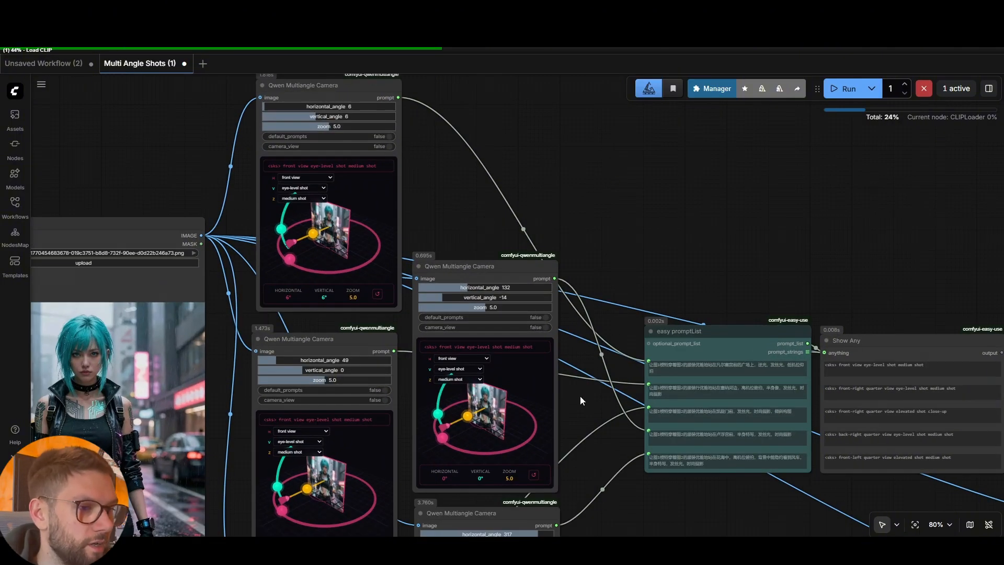
drag(579, 396, 596, 194)
drag(649, 354, 647, 280)
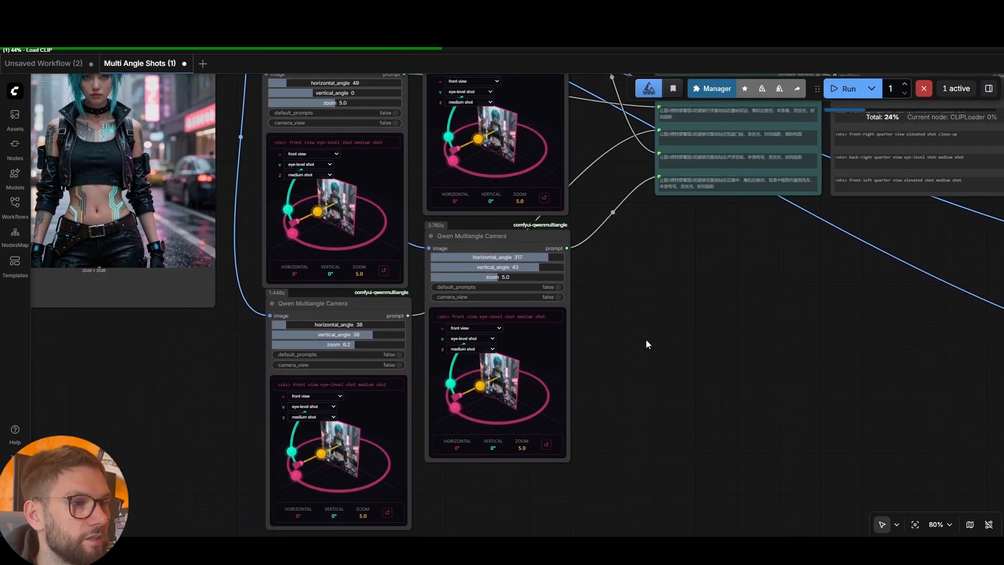
scroll(623, 327, down, 2)
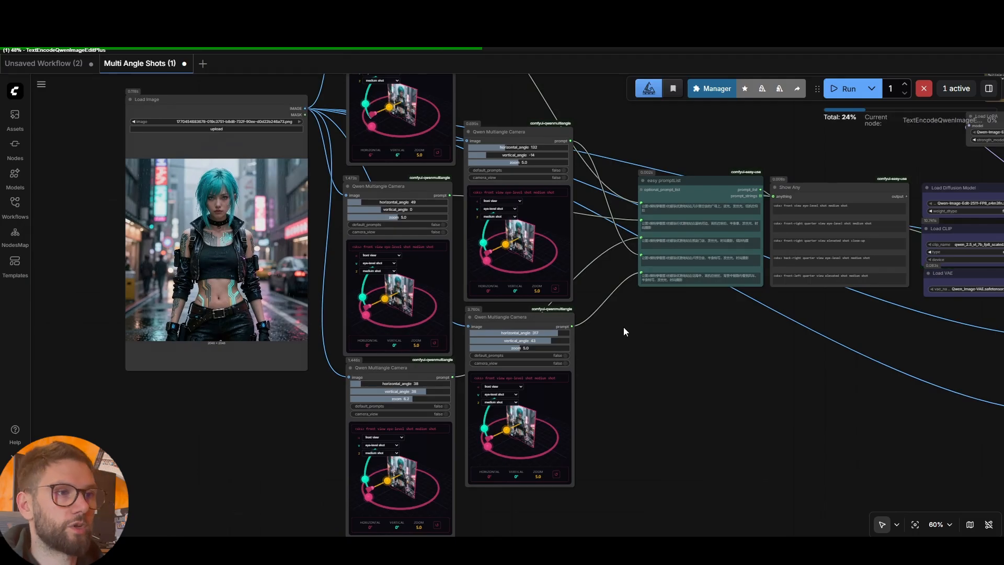
scroll(628, 328, down, 2)
drag(776, 372, 536, 363)
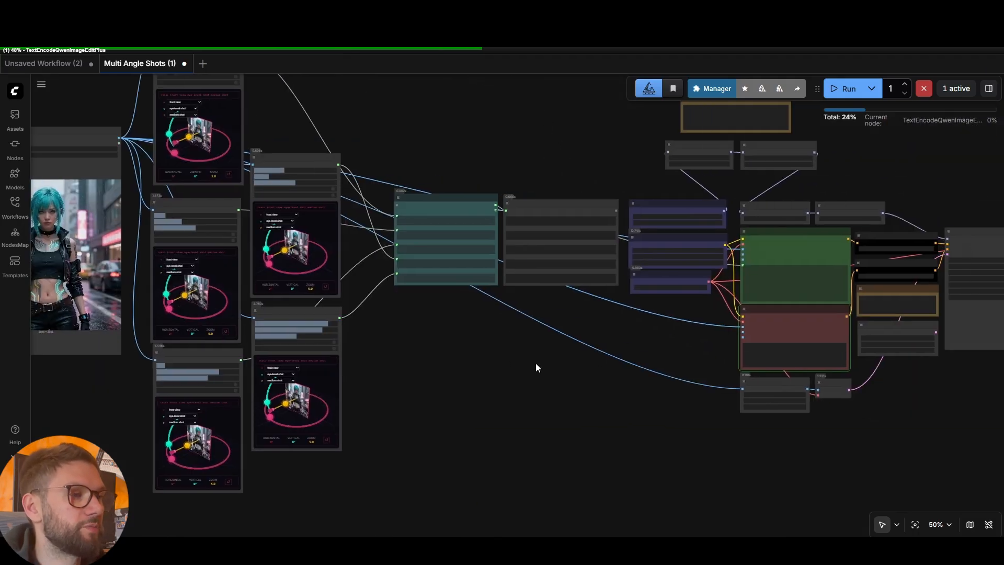
scroll(533, 363, down, 2)
drag(857, 416, 740, 380)
Pan and zoom onto the Save Image grid of five cyberpunk camera-angle shots
scroll(472, 388, down, 2)
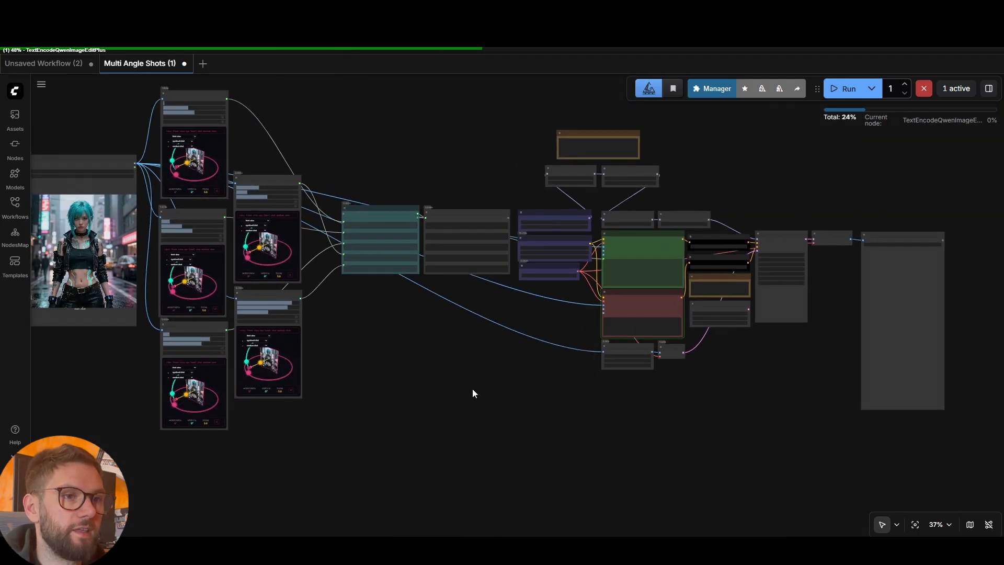
drag(472, 388, 528, 364)
scroll(527, 363, down, 1)
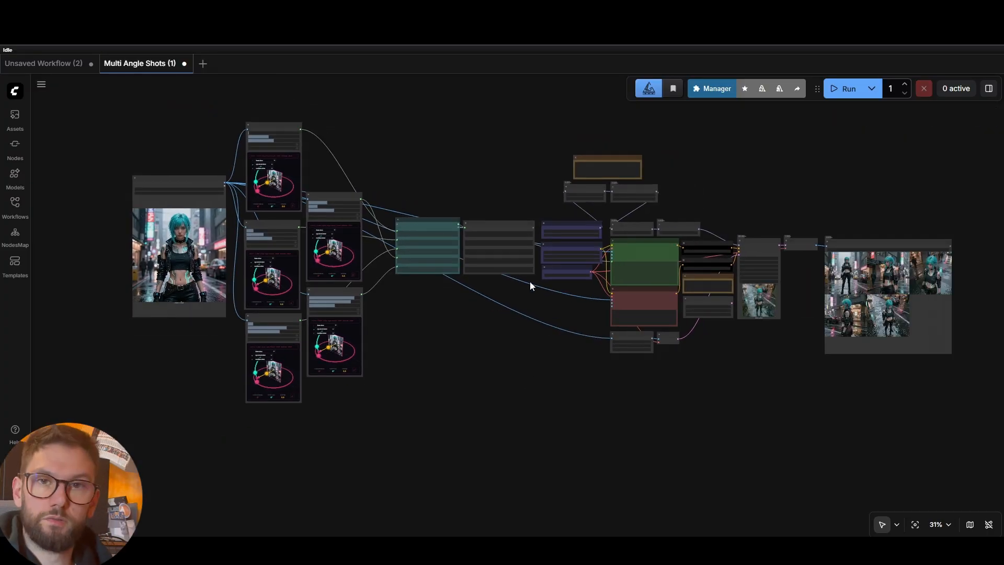
drag(985, 305, 827, 293)
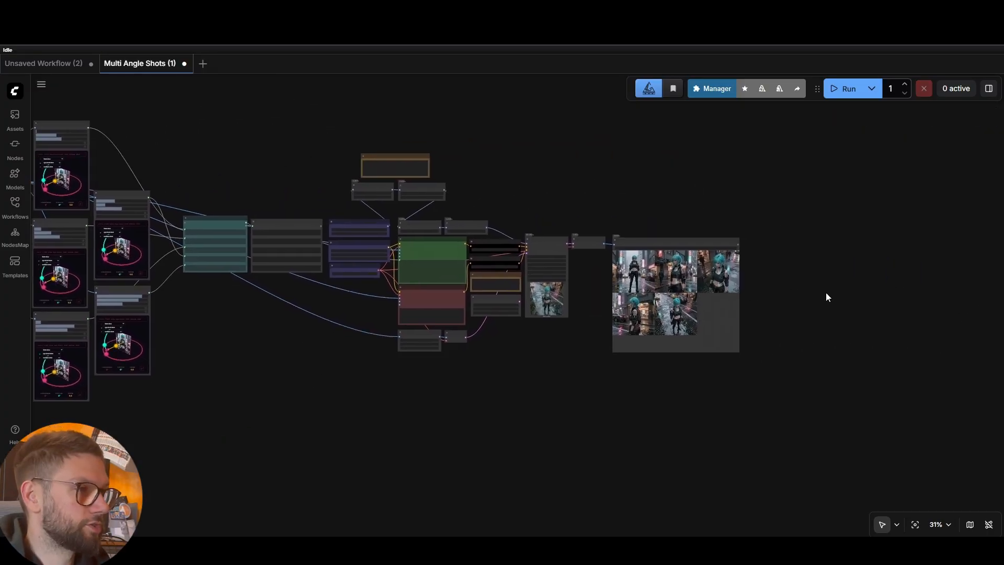
scroll(804, 289, up, 10)
scroll(769, 278, up, 3)
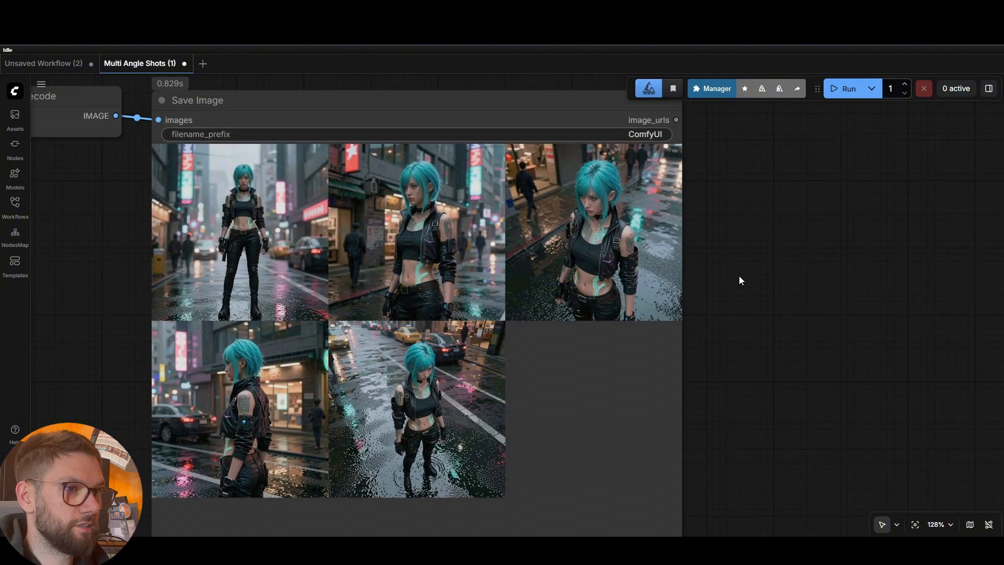
drag(739, 275, 858, 266)
scroll(861, 265, up, 2)
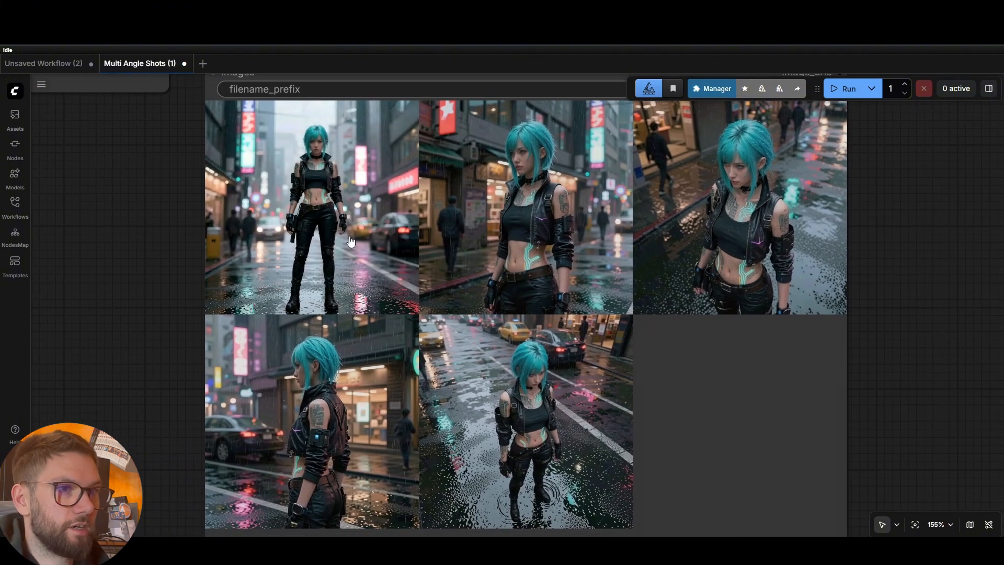
scroll(351, 240, down, 9)
drag(253, 272, 744, 265)
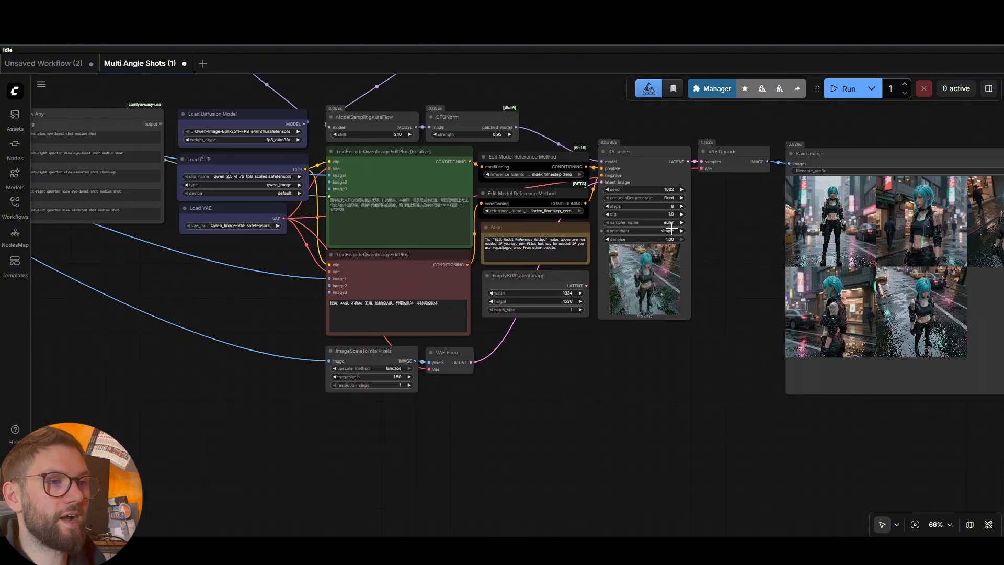
scroll(748, 327, down, 3)
scroll(580, 181, down, 4)
drag(388, 325, 407, 345)
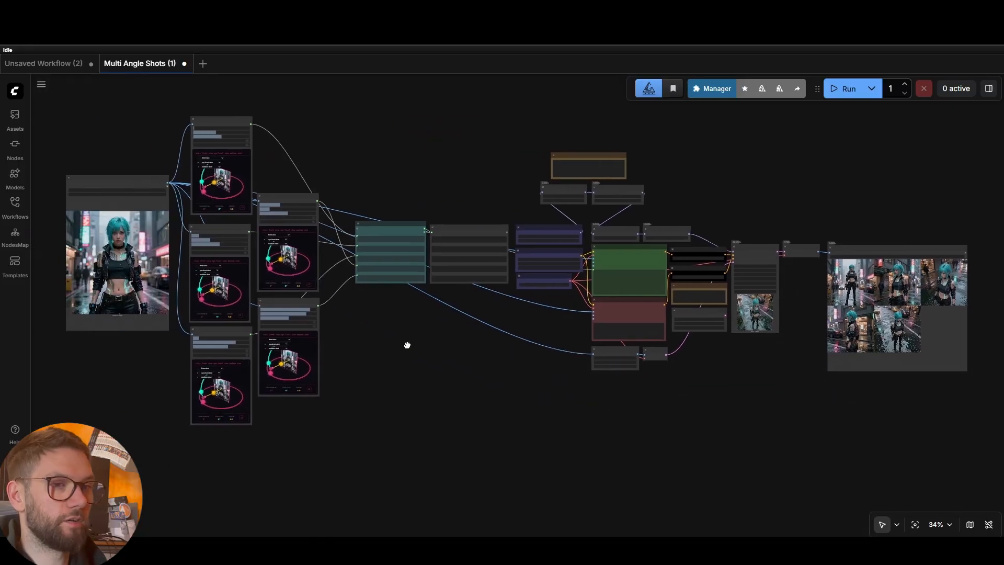
scroll(125, 334, up, 9)
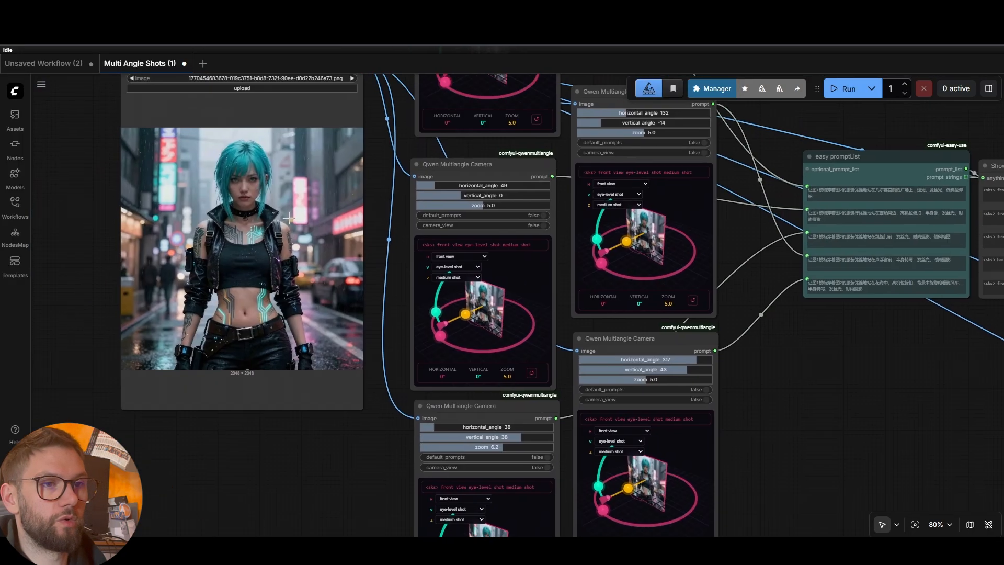
drag(819, 394, 203, 342)
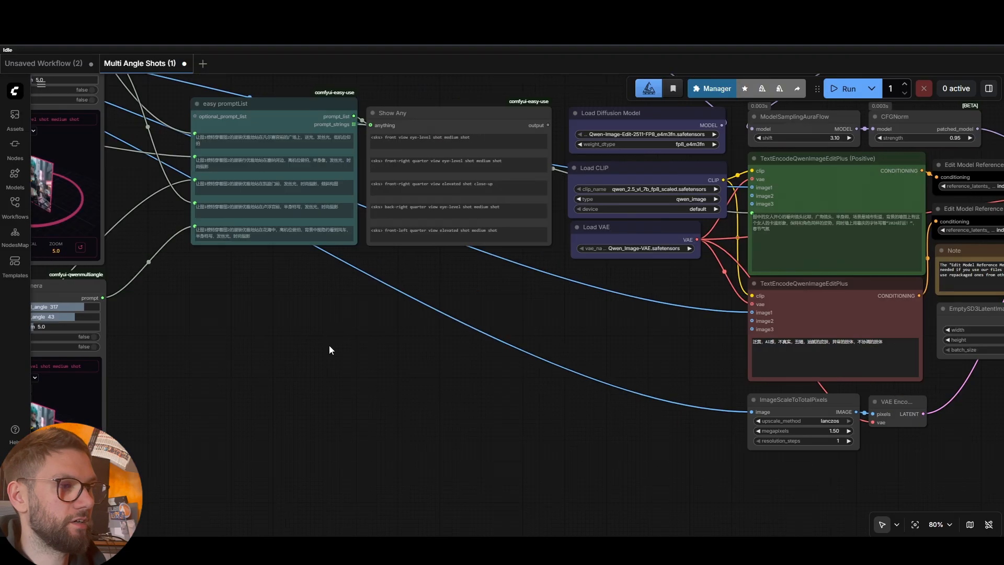
drag(729, 386, 103, 302)
drag(622, 404, 293, 485)
scroll(514, 378, up, 5)
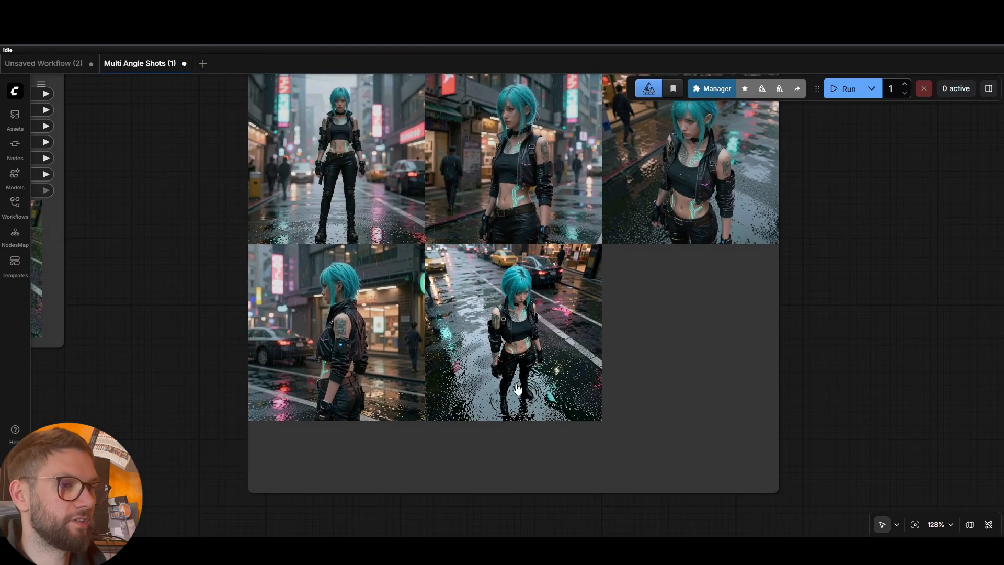
drag(890, 258, 912, 316)
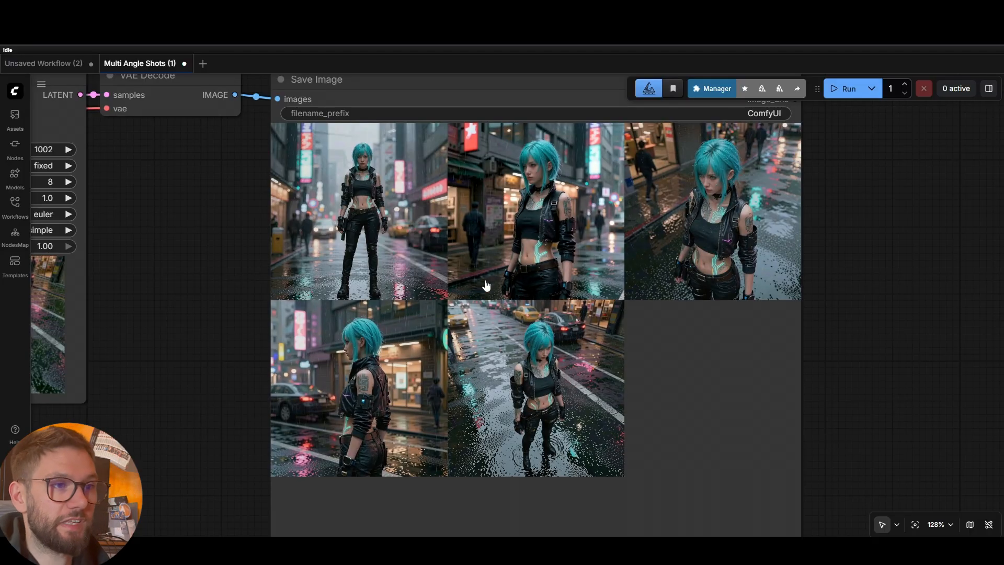
Enlarge the first shot and page through all five angles, ending on the 1248×1248 shot 1/5
click(399, 240)
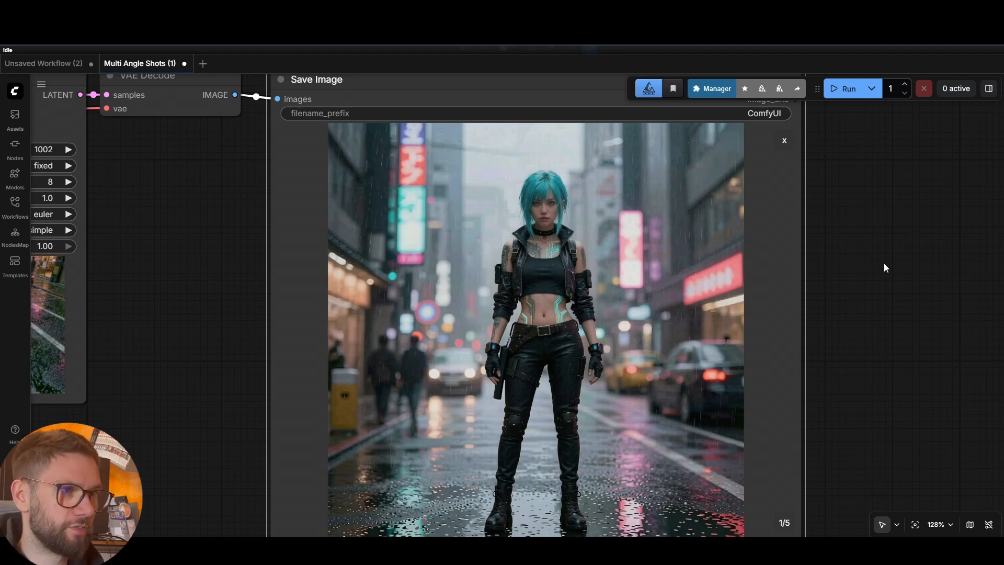
key(Right)
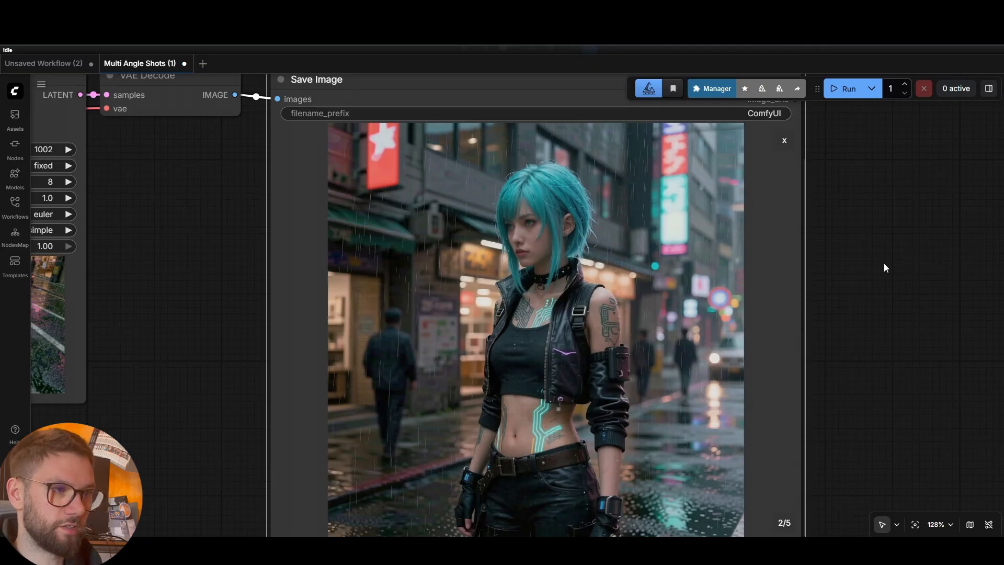
key(Right)
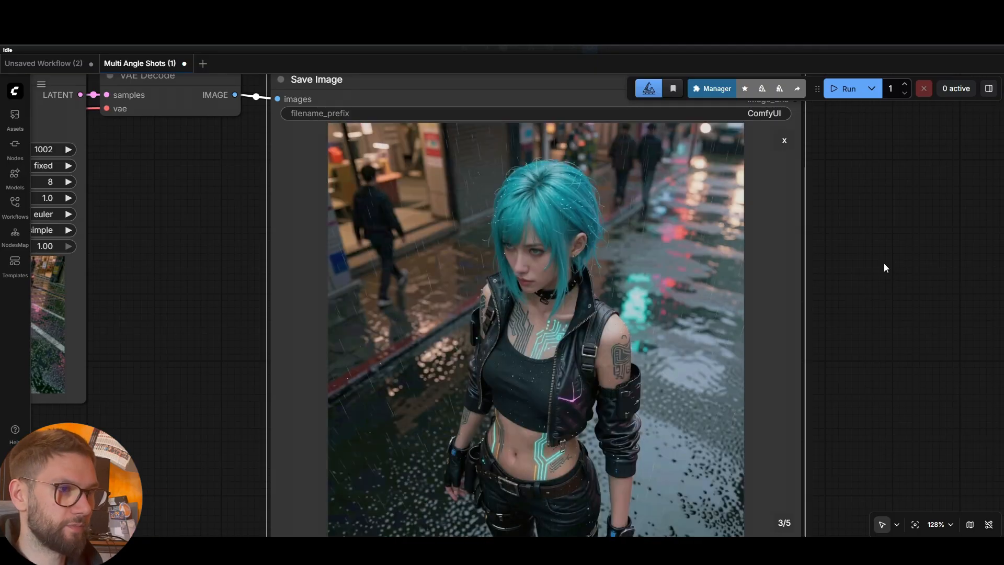
key(Right)
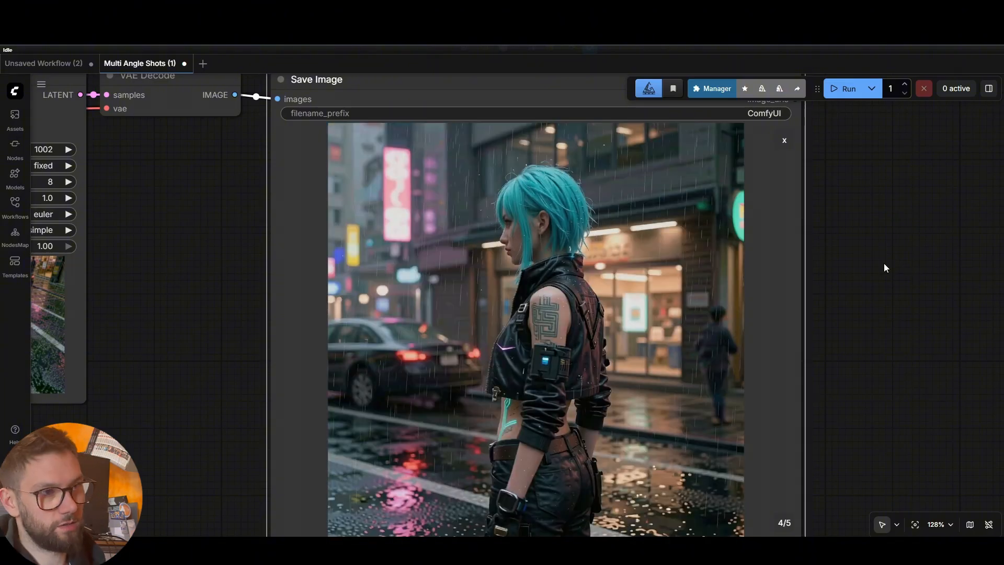
key(Right)
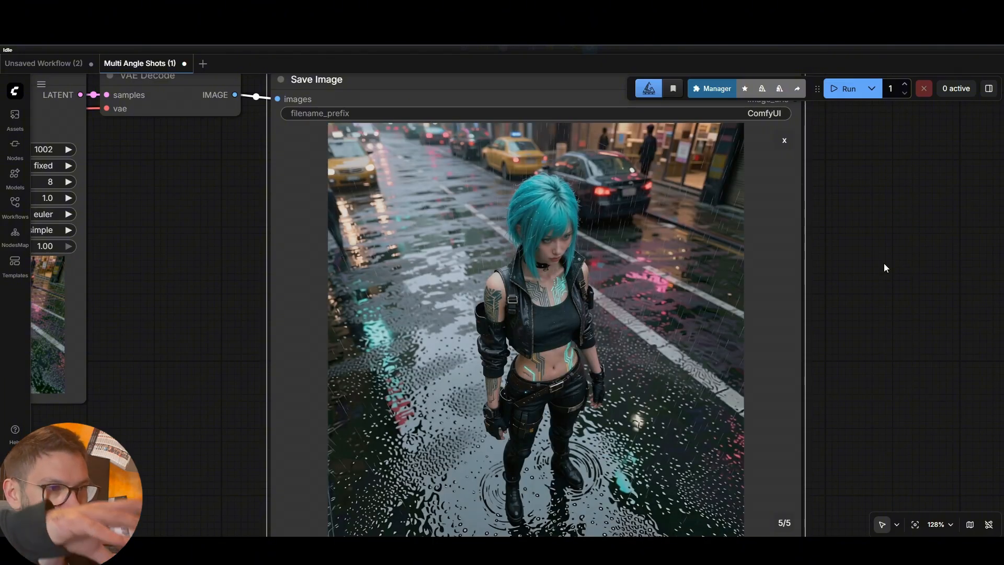
key(Left)
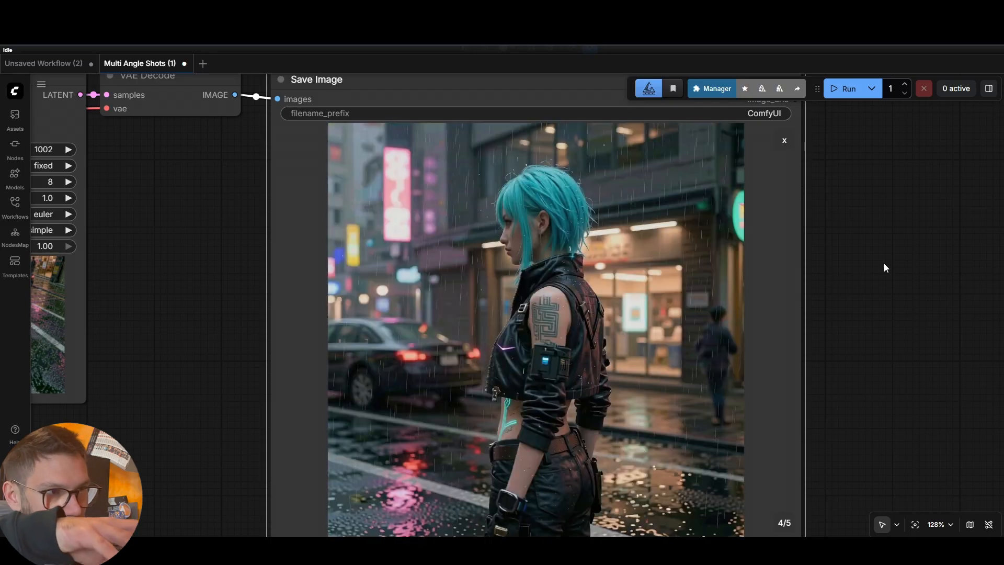
key(Right)
key(Right)
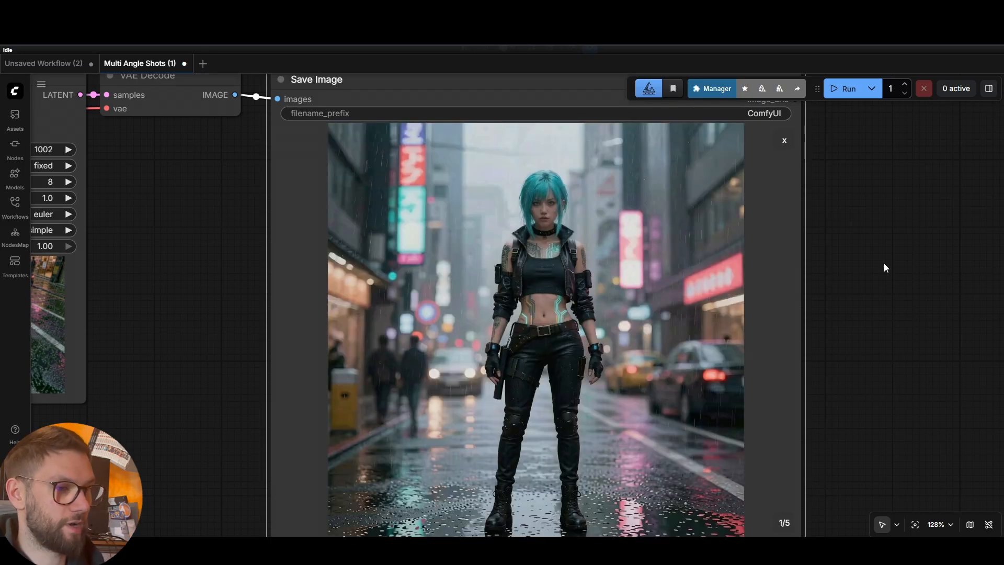
key(Left)
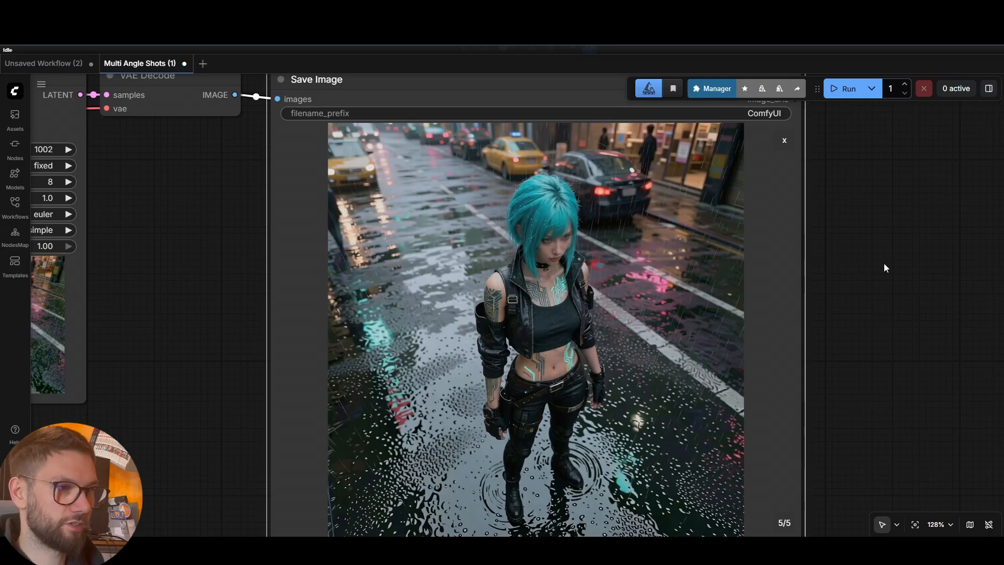
key(Left)
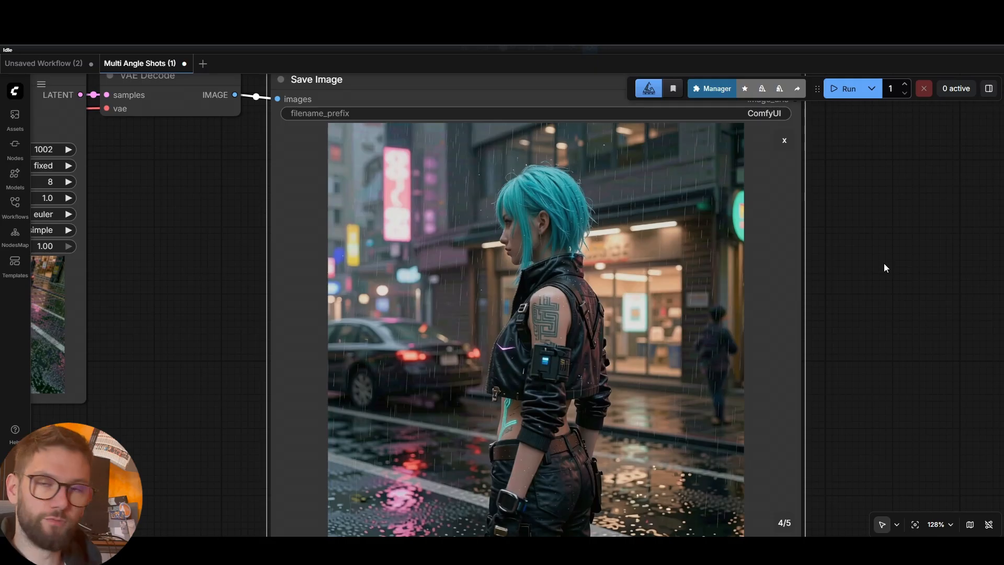
key(Left)
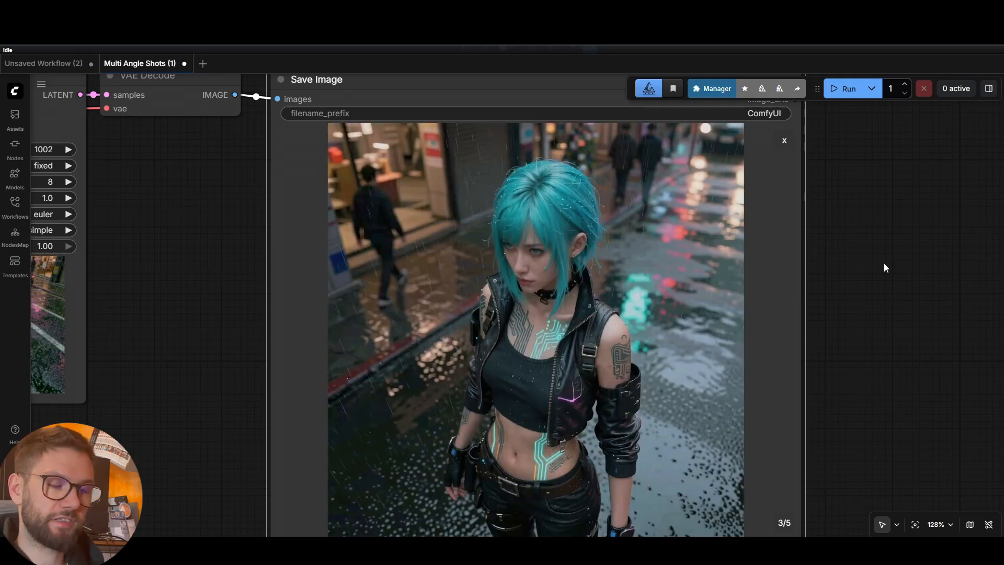
key(Left)
key(Left)
Close the enlarged preview and view the full five-image output grid
scroll(884, 263, down, 1)
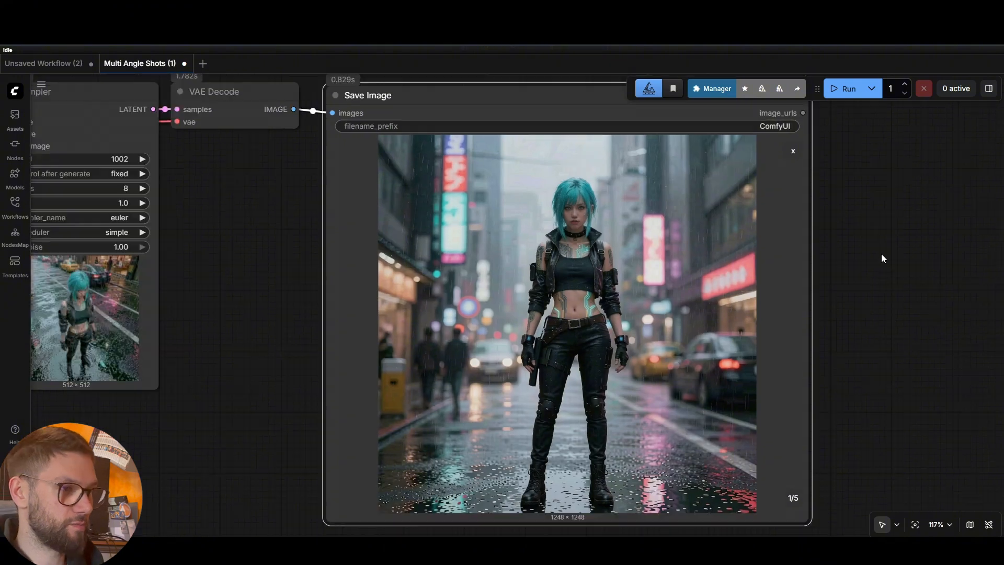
scroll(881, 256, down, 1)
click(800, 164)
scroll(836, 217, down, 5)
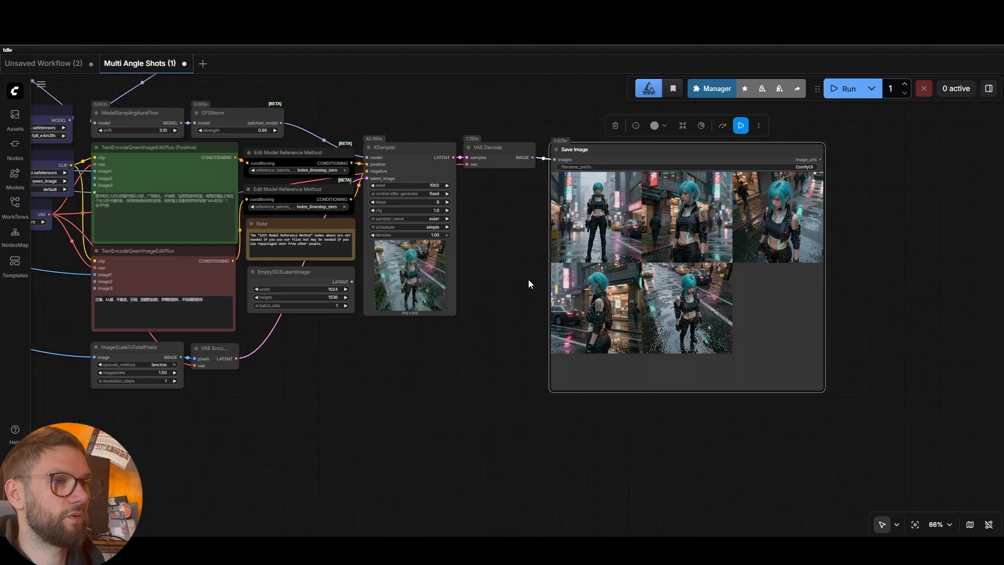
drag(528, 284, 578, 291)
scroll(561, 215, down, 3)
drag(561, 214, 884, 225)
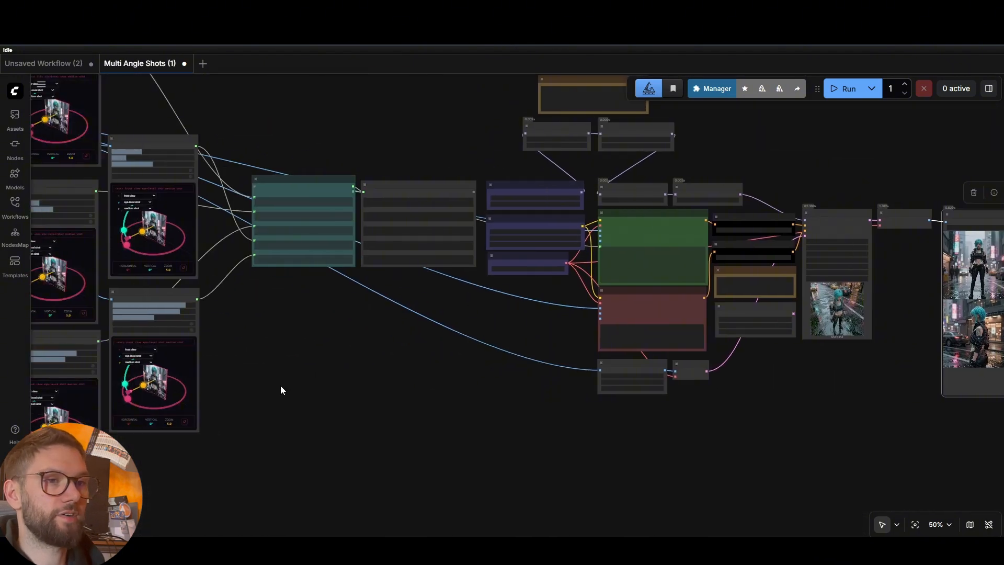
drag(280, 390, 601, 406)
drag(689, 370, 269, 366)
drag(866, 396, 610, 368)
scroll(610, 368, up, 6)
drag(929, 196, 884, 281)
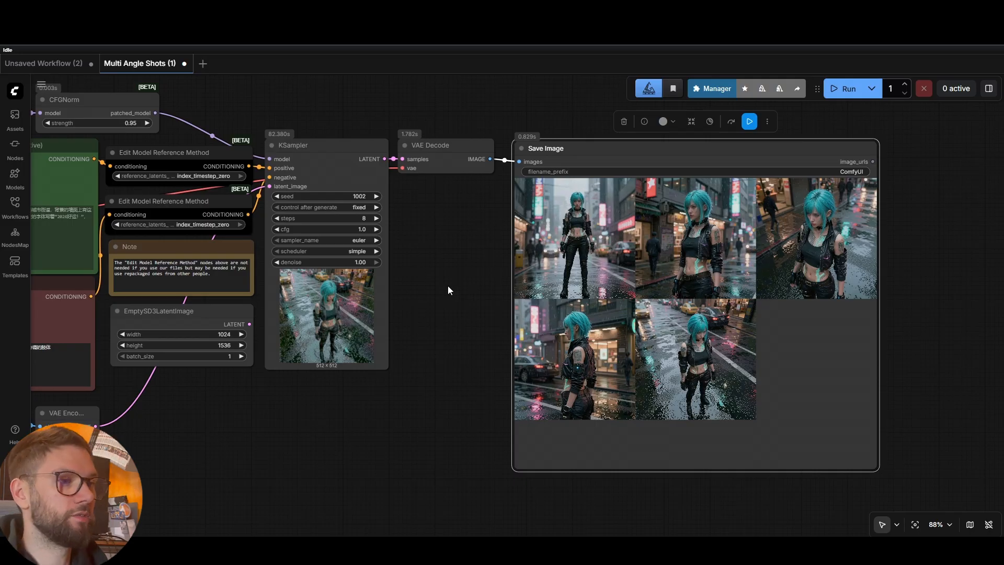
Bring the top Qwen Multiangle Camera node fully into view
scroll(448, 285, down, 5)
drag(431, 282, 628, 259)
drag(261, 293, 902, 358)
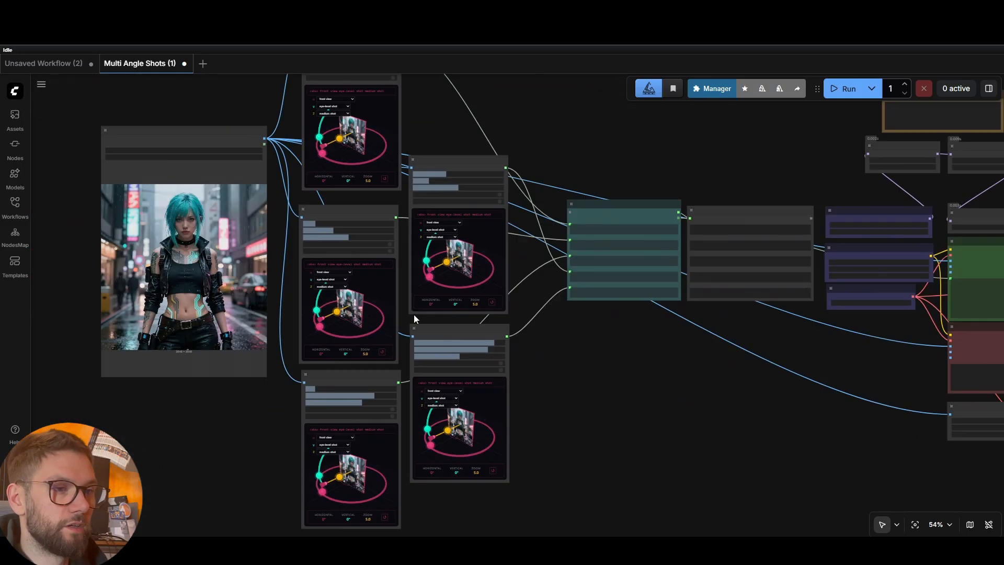
scroll(413, 315, up, 6)
drag(404, 209, 435, 333)
drag(489, 156, 540, 328)
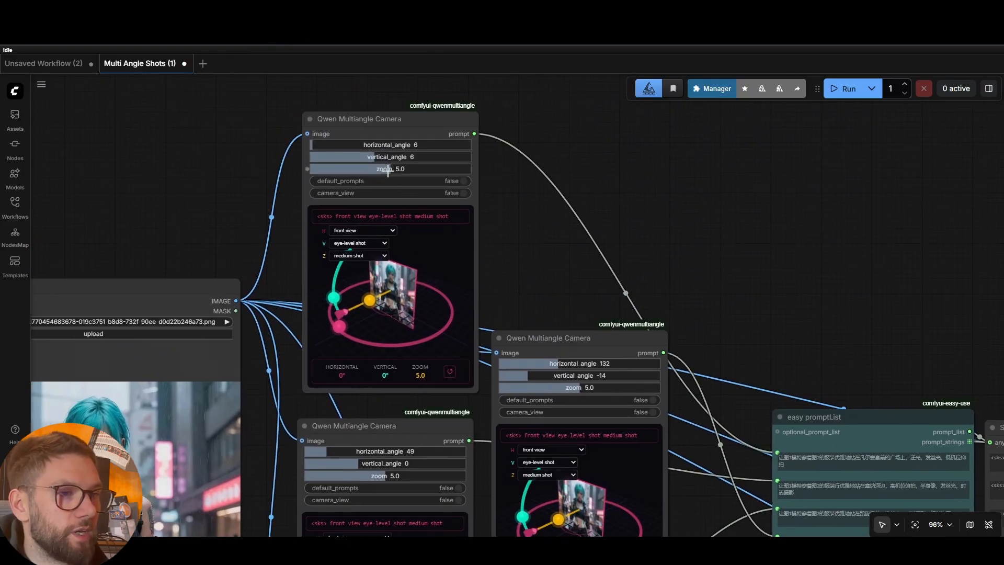
Set the top camera's zoom to 7.4 and swing the middle camera to a raised back view
drag(388, 171, 344, 145)
scroll(470, 264, down, 4)
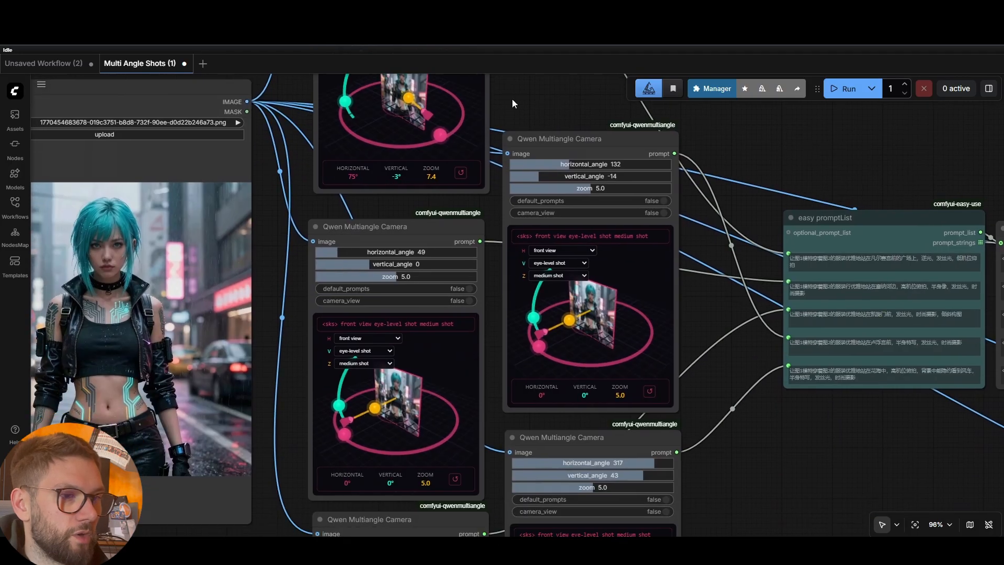
drag(300, 368, 310, 325)
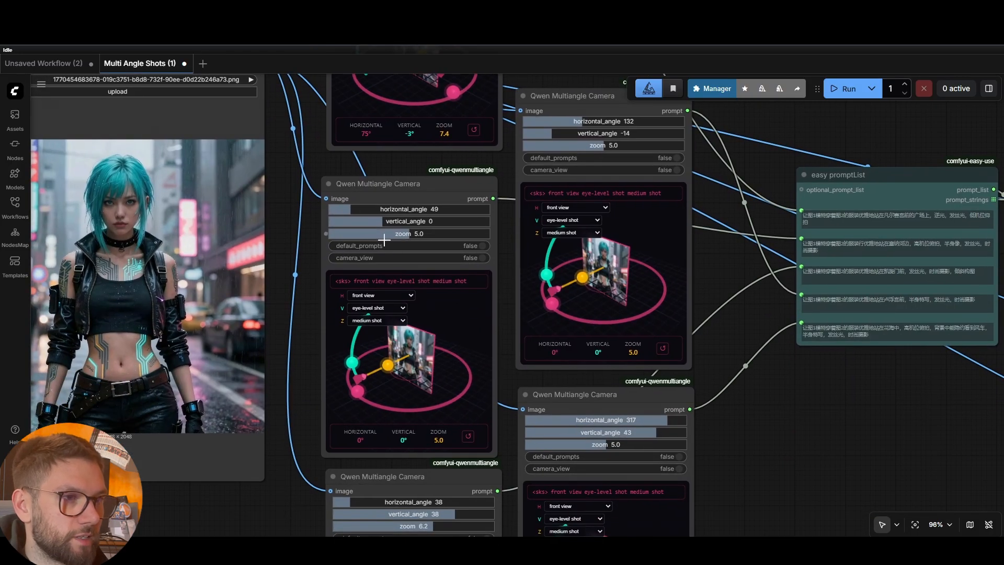
drag(392, 236, 450, 224)
drag(349, 209, 413, 208)
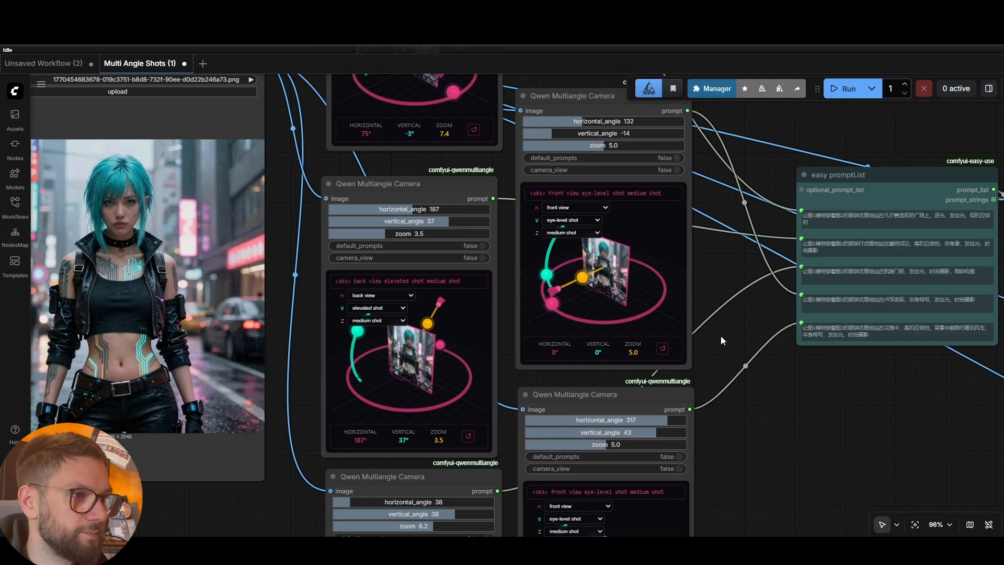
Set the next camera to zoom 0.0, vertical 14° and horizontal 11°
scroll(727, 330, down, 5)
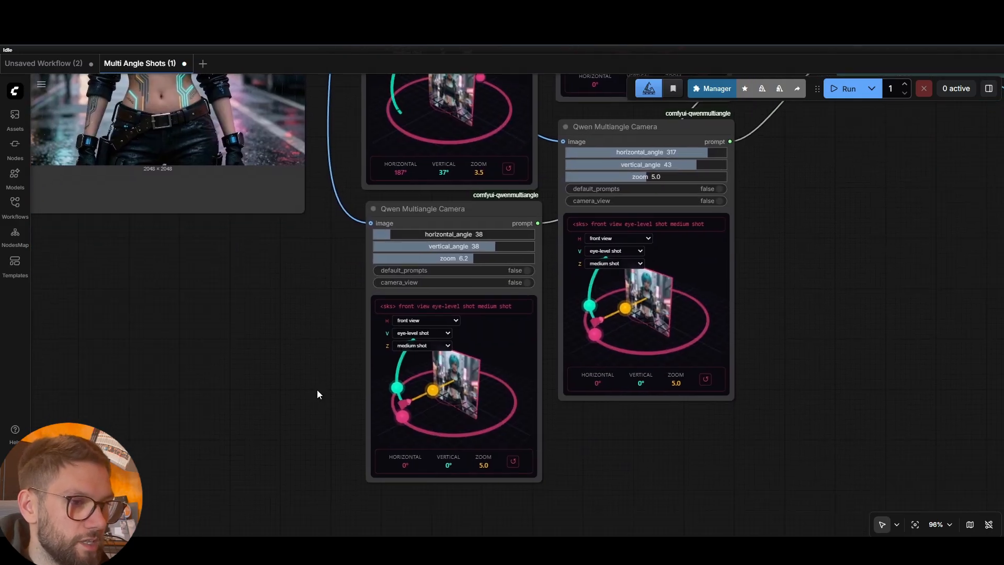
drag(468, 258, 366, 265)
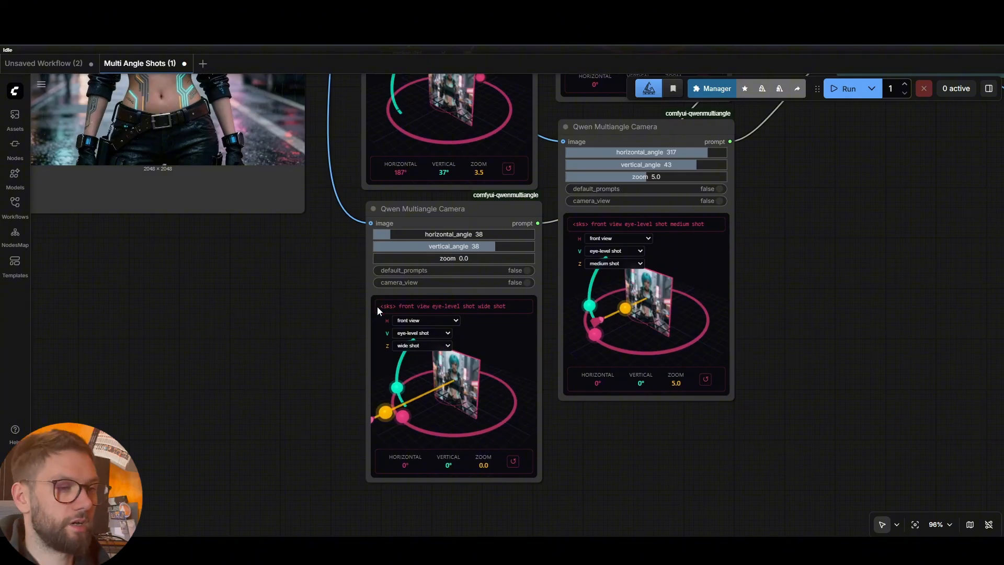
click(480, 246)
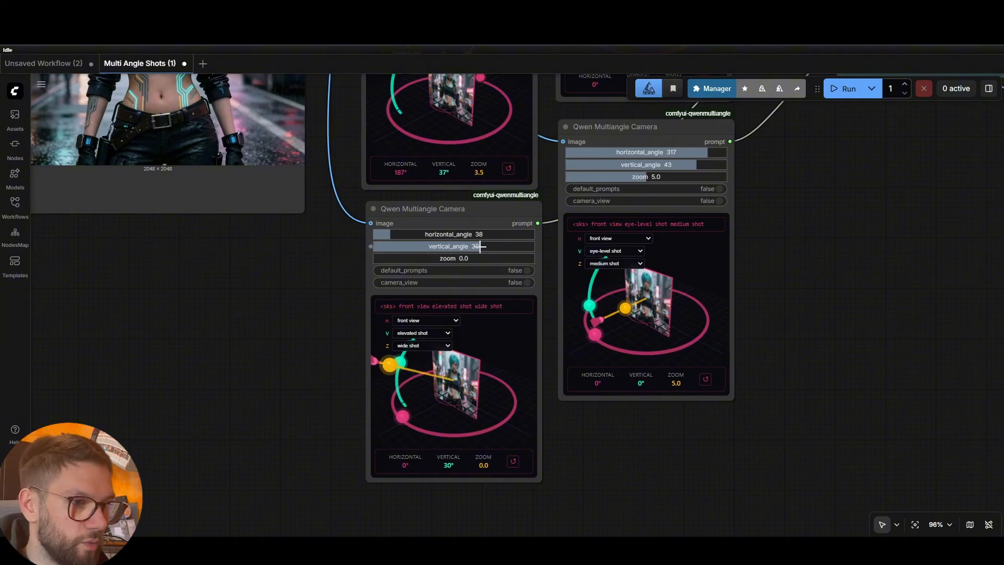
drag(480, 247, 451, 251)
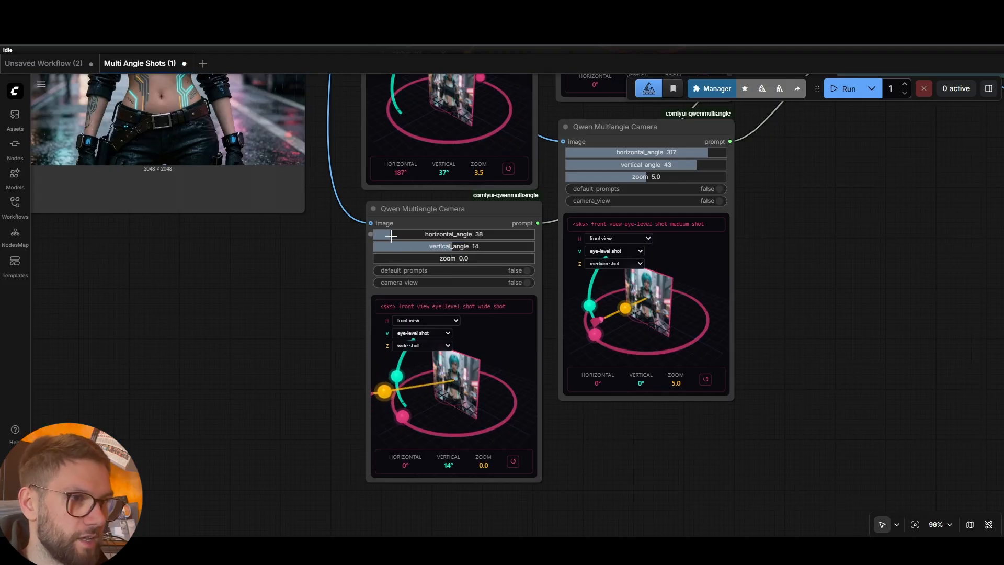
drag(390, 236, 378, 236)
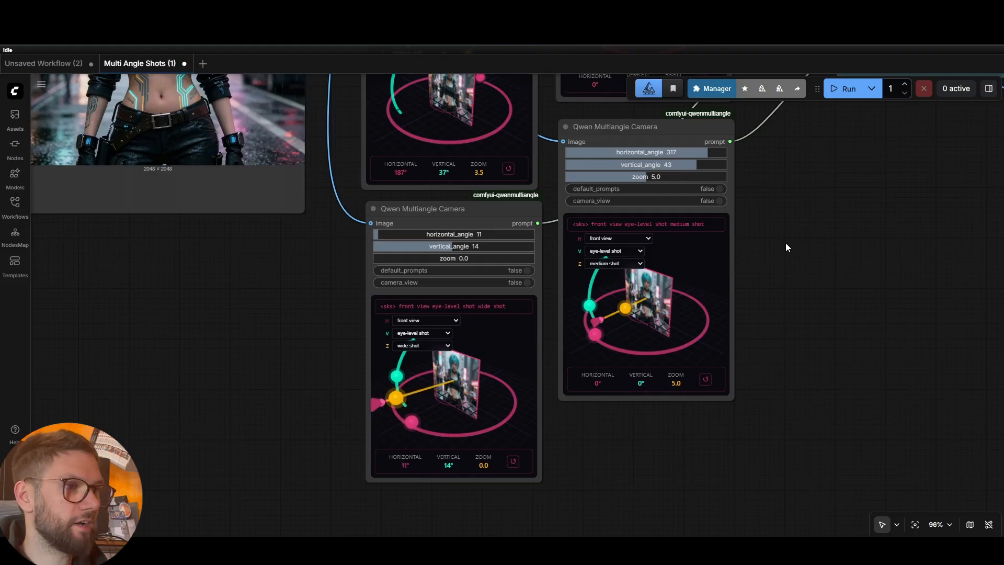
drag(746, 263, 600, 422)
drag(631, 222, 639, 335)
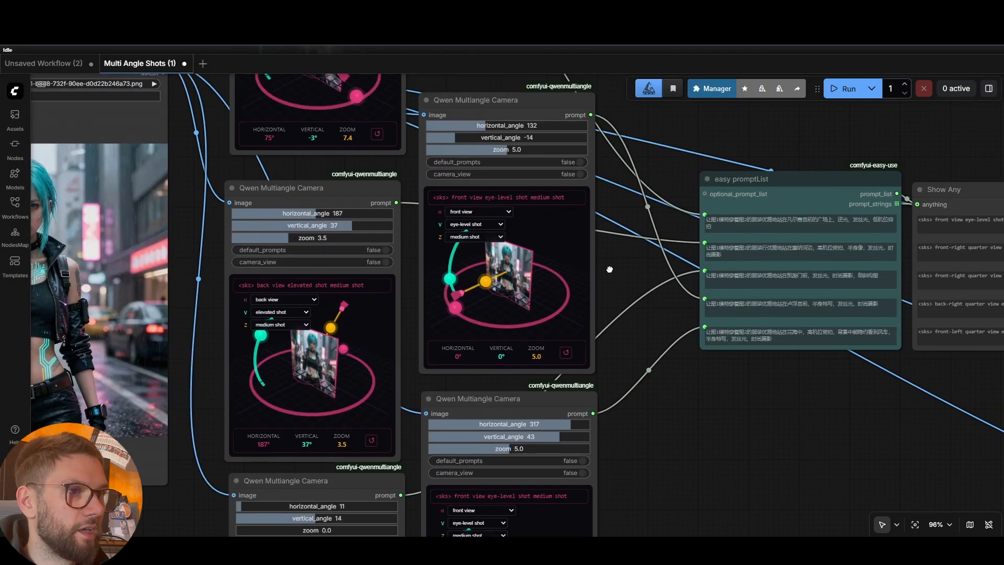
Set one camera to 55°, -30°, zoom 10, and swing the lower camera to horizontal 272°
drag(610, 270, 620, 307)
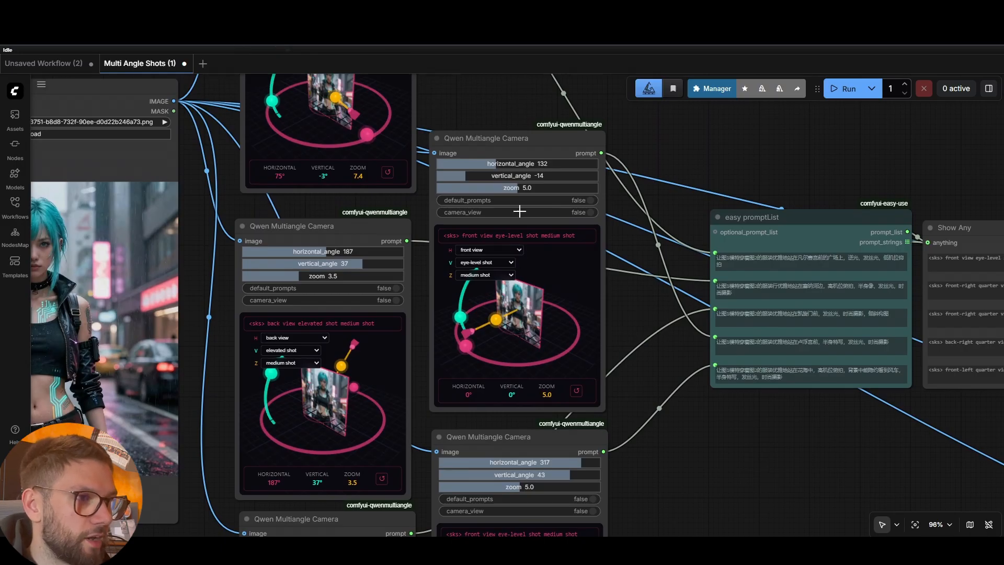
drag(518, 188, 610, 194)
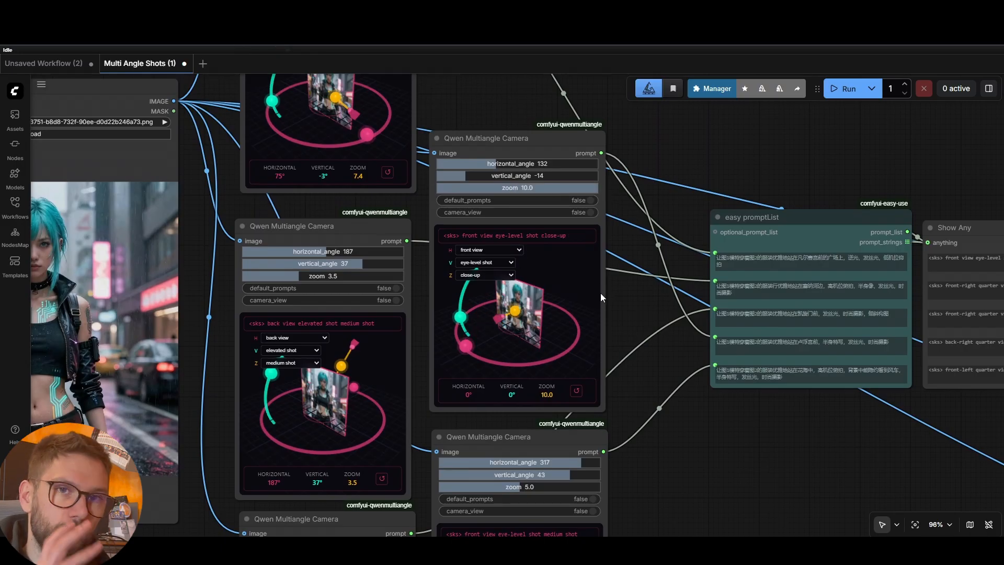
drag(466, 177, 429, 188)
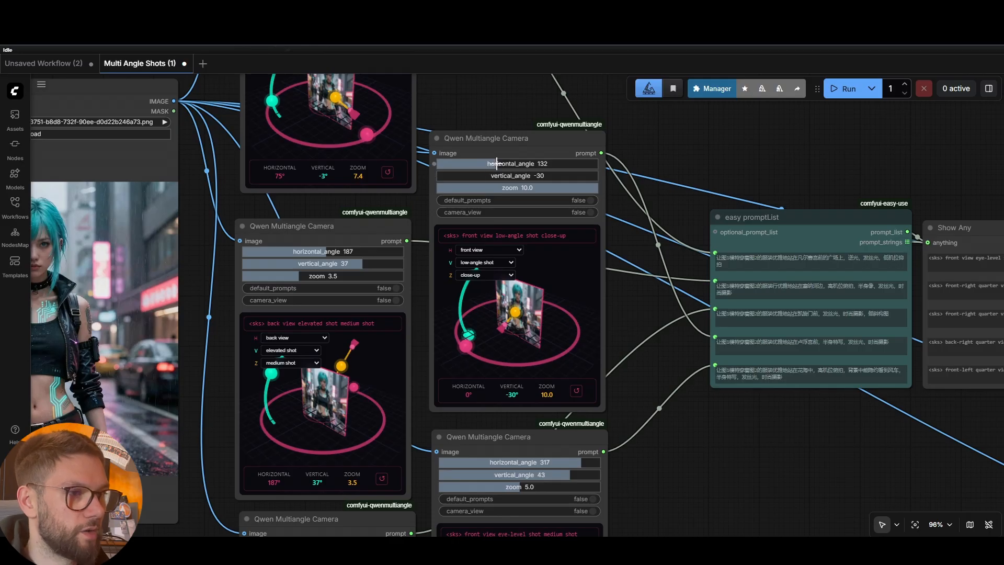
drag(497, 163, 461, 172)
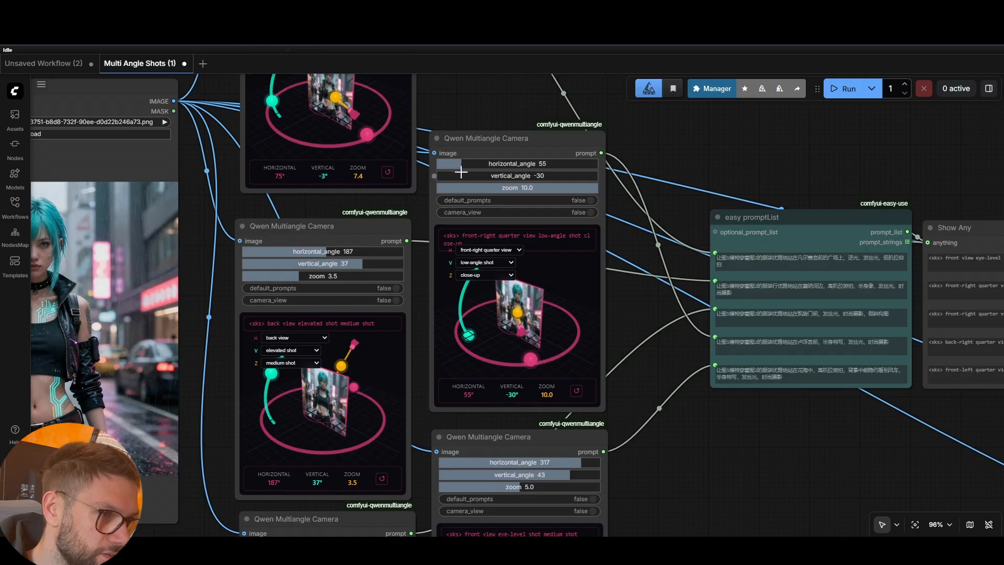
scroll(674, 282, down, 5)
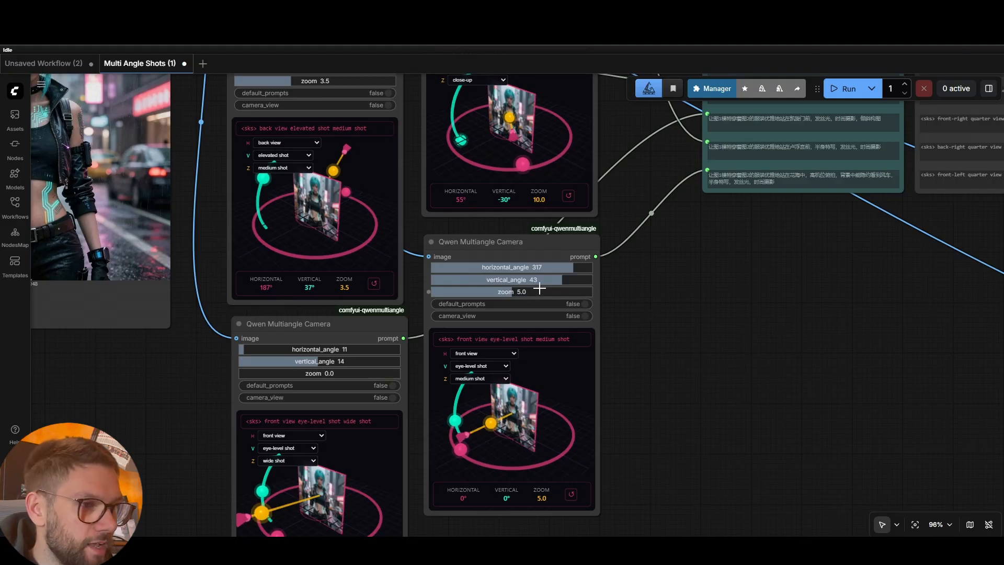
drag(569, 267, 559, 289)
Run the workflow and zoom in on Save Image to view the five new shots
scroll(667, 347, down, 10)
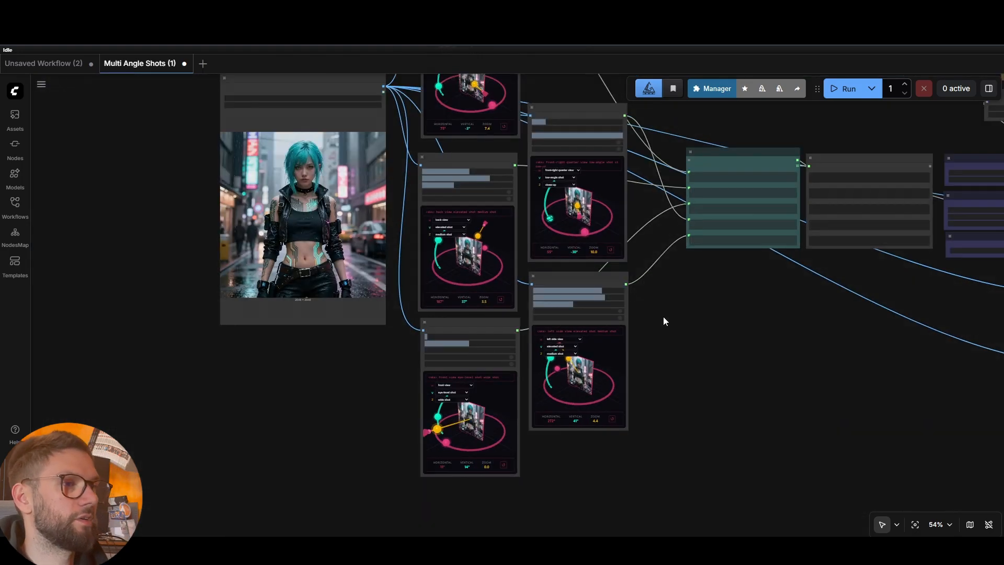
click(837, 90)
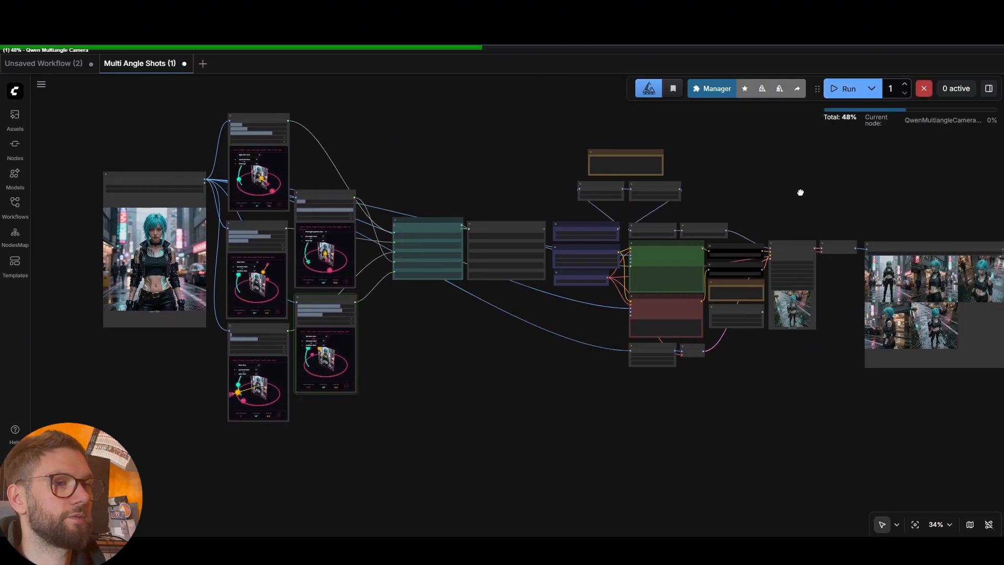
scroll(893, 290, up, 10)
scroll(864, 267, up, 5)
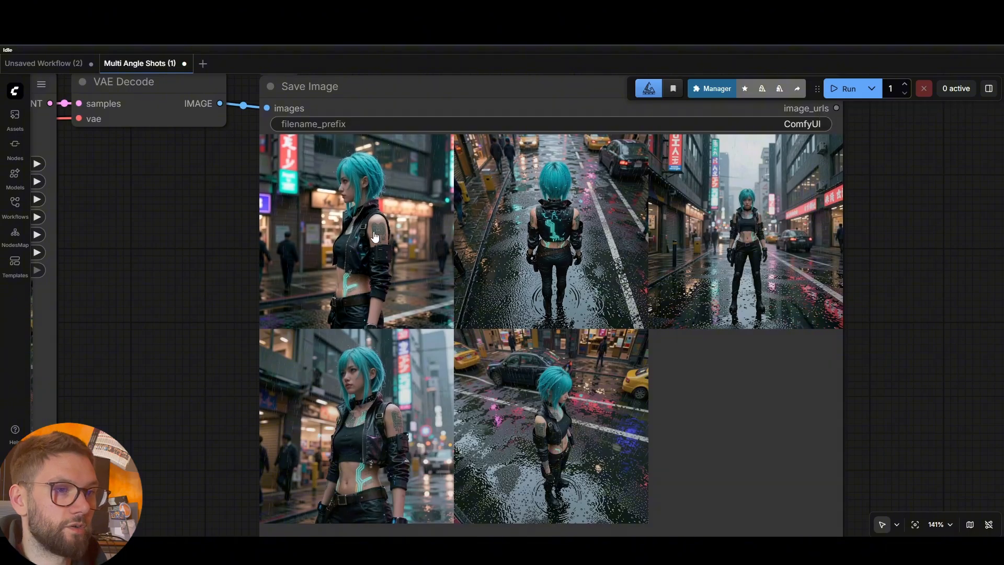
scroll(375, 237, up, 1)
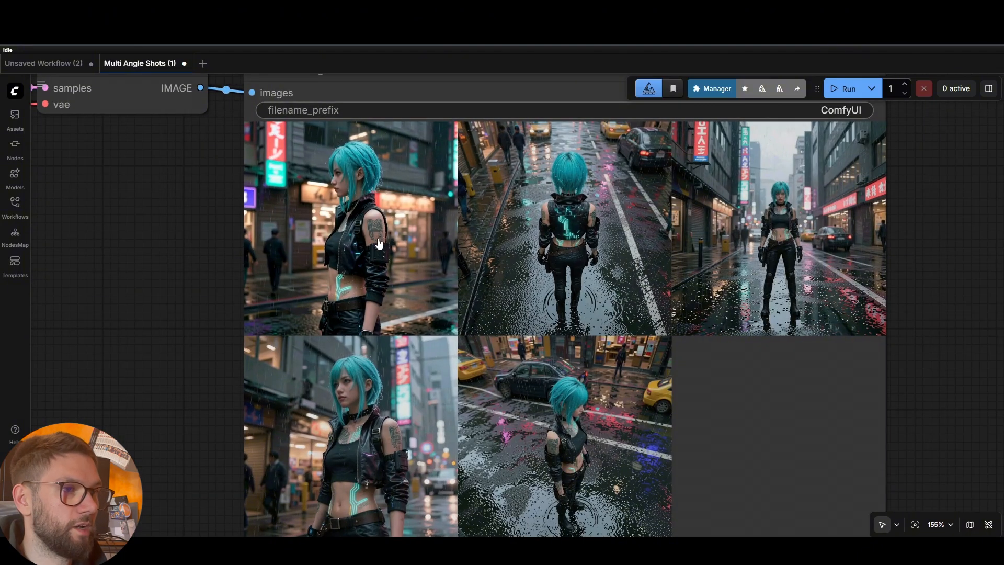
Enlarge the first generated shot in the Save Image preview
click(407, 230)
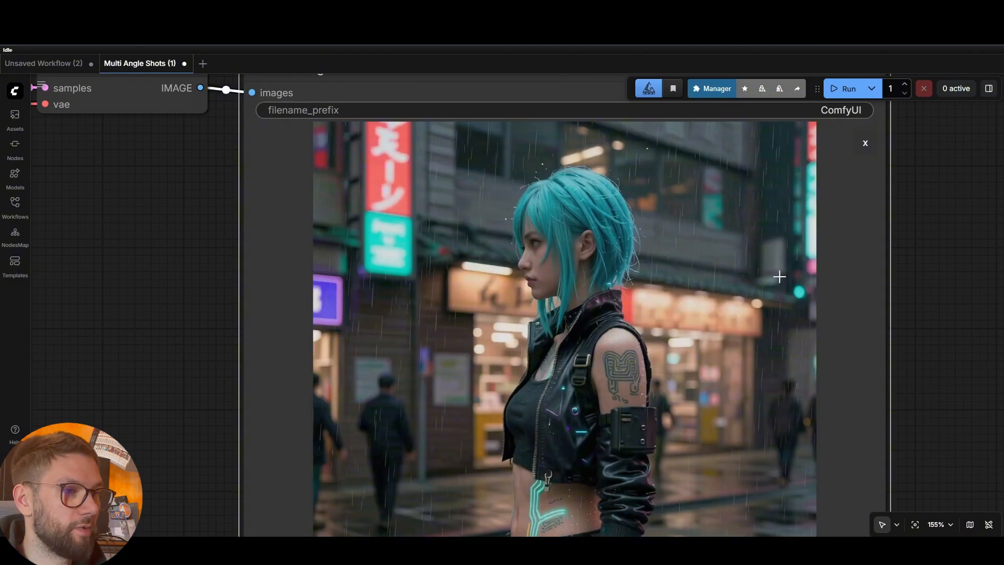
scroll(802, 278, down, 2)
scroll(916, 277, down, 2)
drag(978, 292, 861, 256)
scroll(903, 243, down, 1)
View the second shot, the back view, and compare it with the prompt and camera nodes
key(Right)
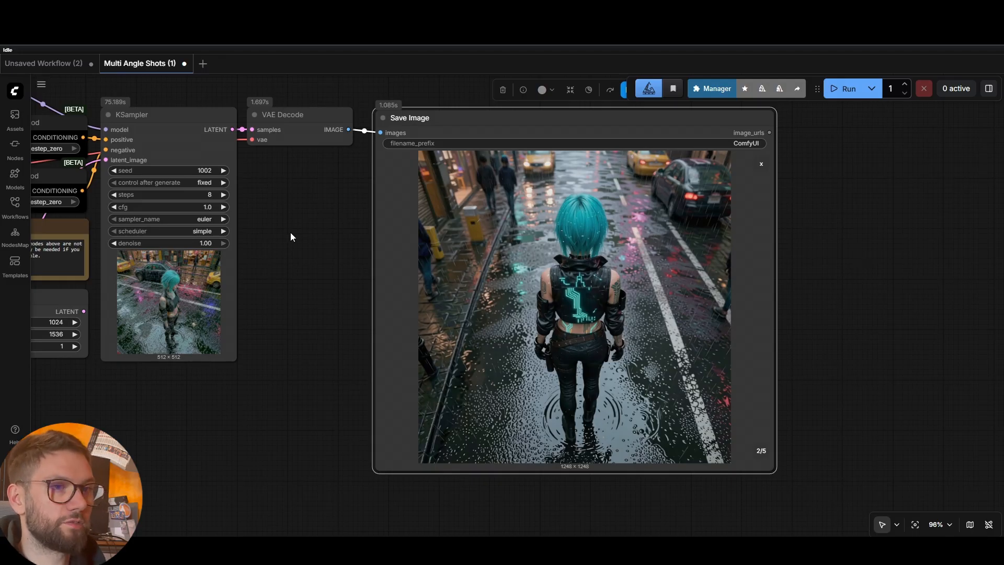
drag(290, 232, 742, 263)
drag(101, 304, 663, 360)
drag(132, 371, 788, 393)
drag(652, 289, 535, 309)
scroll(535, 309, down, 7)
drag(719, 408, 467, 347)
drag(935, 388, 374, 383)
scroll(605, 324, up, 8)
View the third shot and check it against the camera nodes and source image
key(Right)
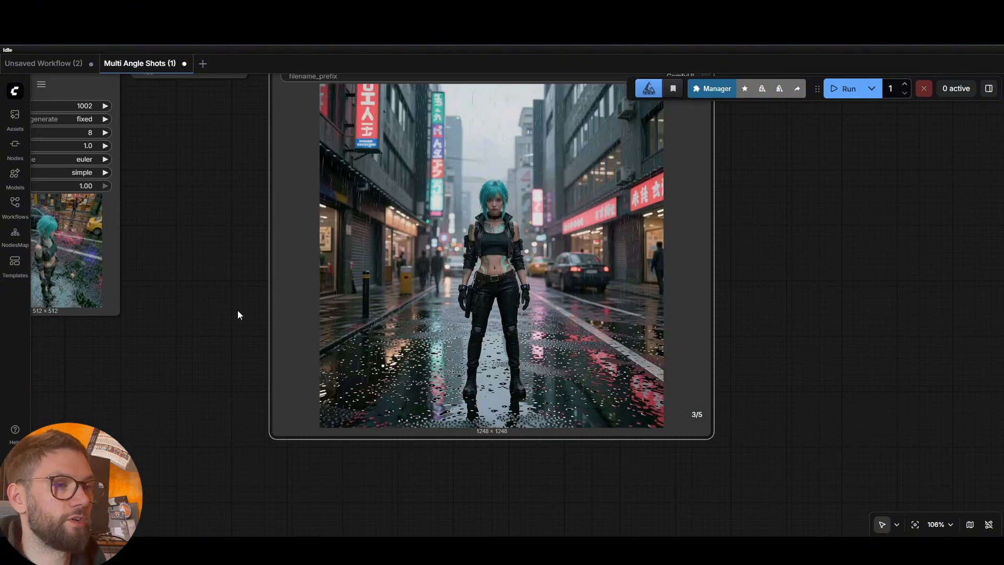
scroll(237, 310, down, 3)
scroll(232, 285, down, 5)
drag(284, 294, 999, 301)
drag(389, 353, 491, 362)
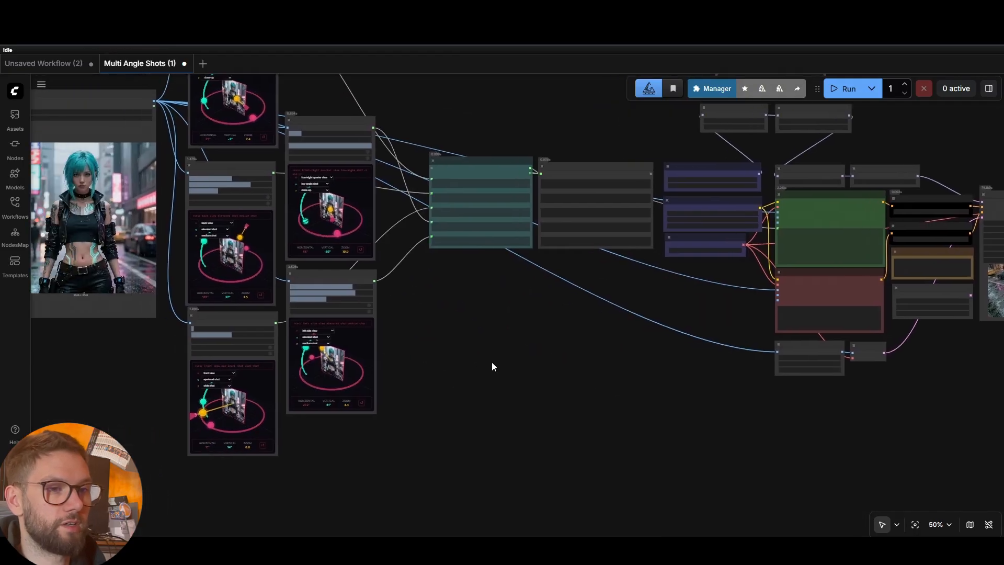
drag(632, 395, 168, 398)
drag(547, 401, 460, 381)
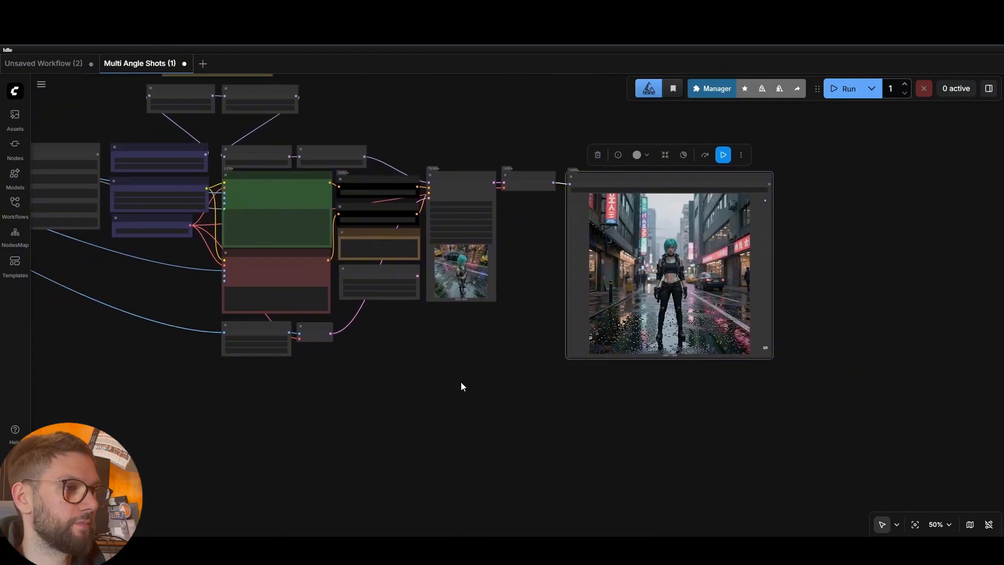
scroll(583, 308, up, 8)
View the fourth shot and compare it with the promptList nodes
key(Right)
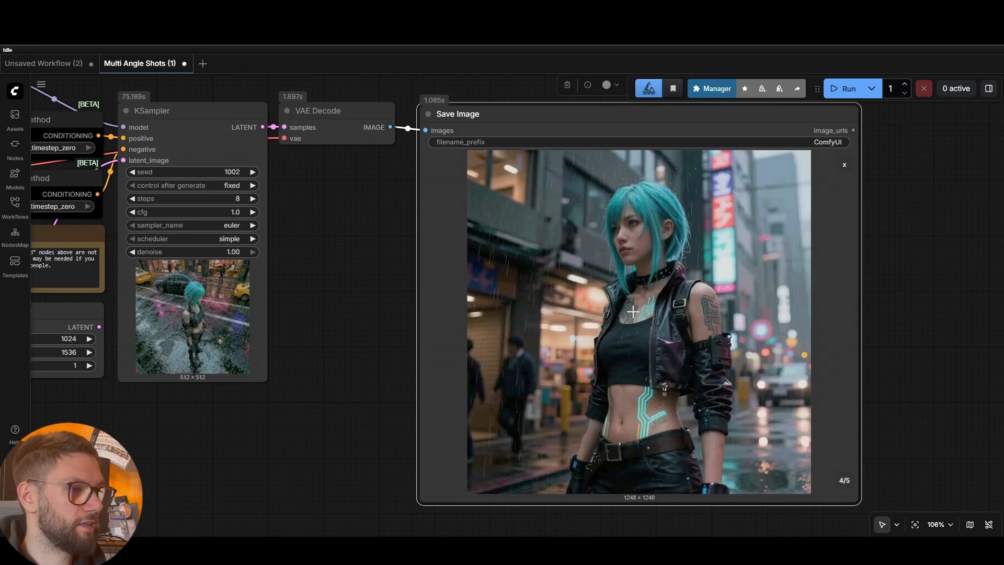
drag(362, 299, 862, 393)
scroll(272, 326, down, 5)
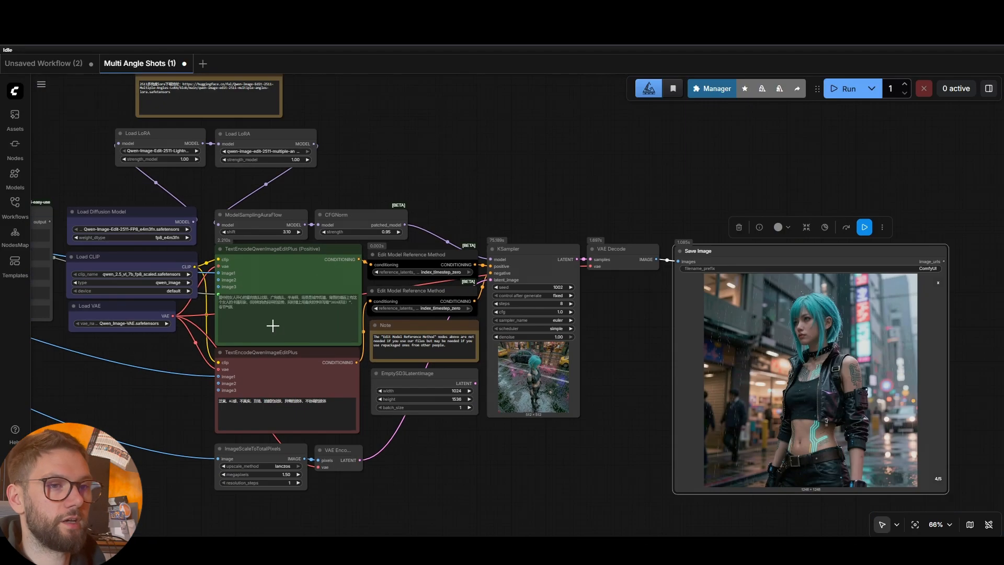
scroll(273, 325, down, 2)
drag(150, 356, 668, 355)
scroll(394, 371, up, 4)
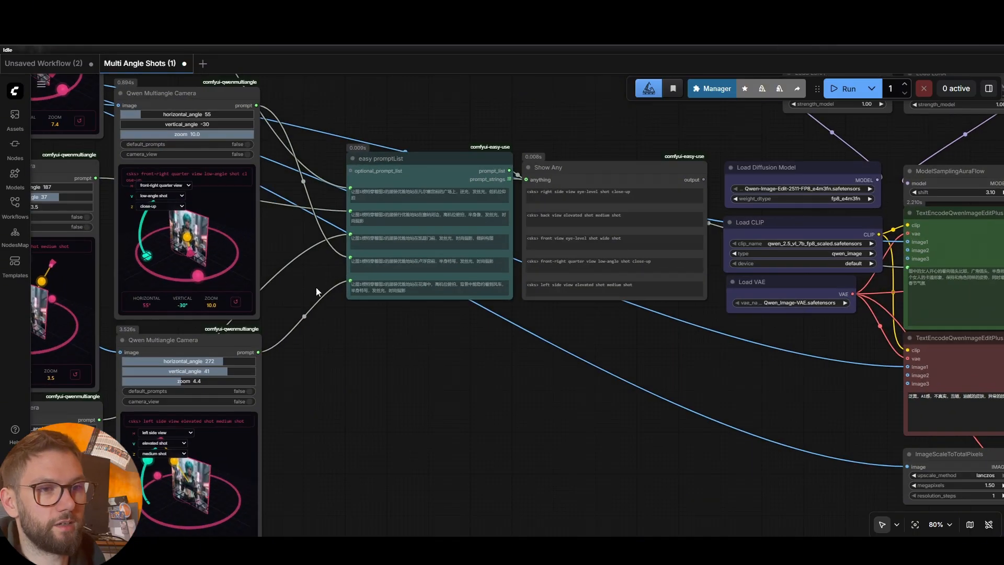
drag(574, 421, 481, 394)
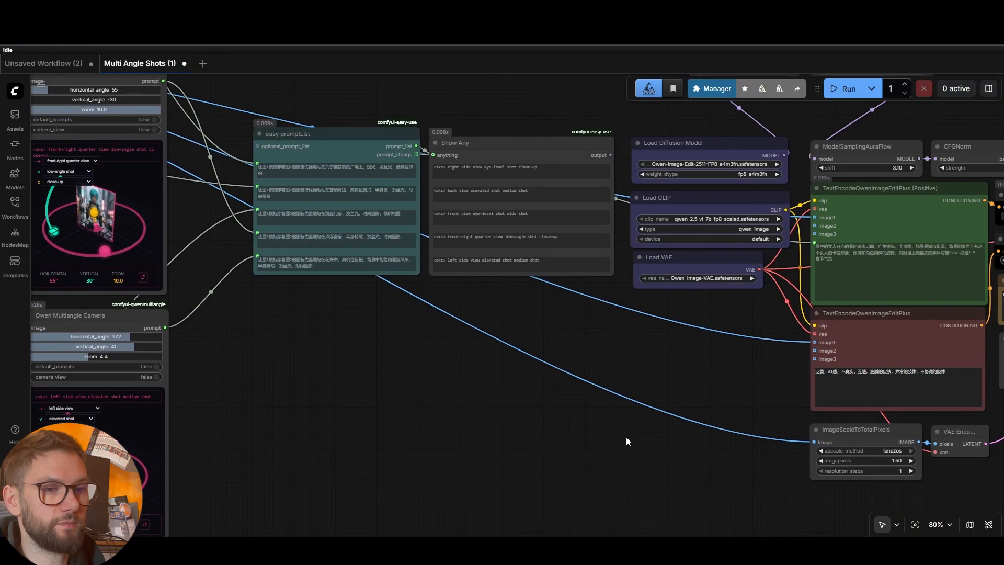
drag(687, 461, 255, 341)
drag(735, 356, 358, 392)
drag(949, 274, 892, 301)
scroll(865, 306, up, 4)
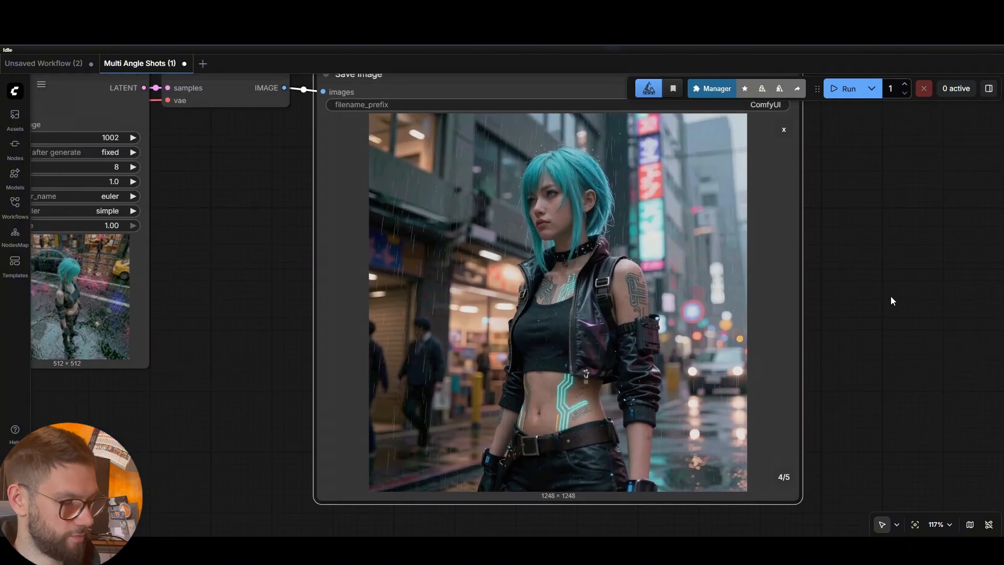
View the fifth shot and compare it with the Qwen Multiangle Camera nodes
key(Right)
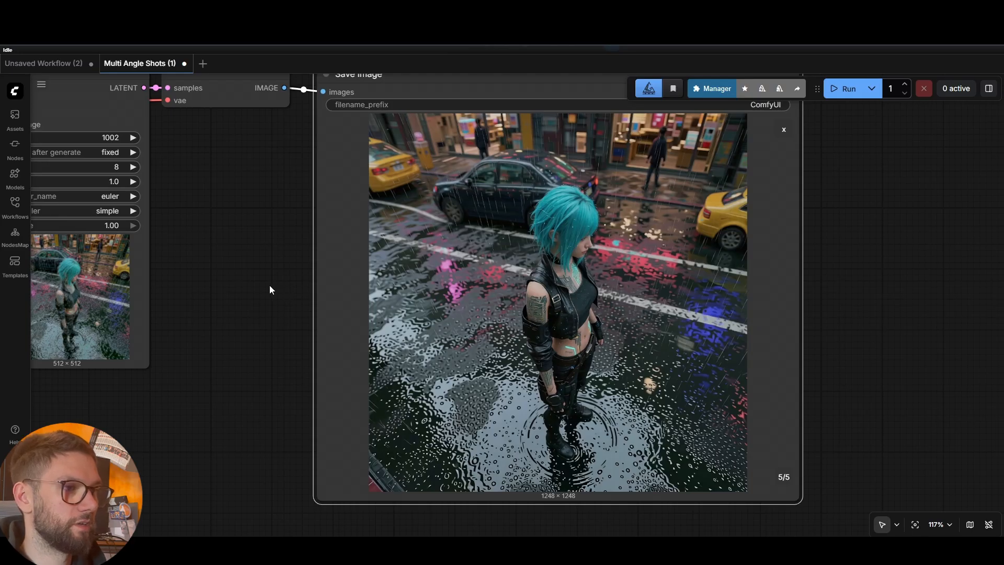
drag(294, 288, 603, 265)
drag(412, 386, 930, 350)
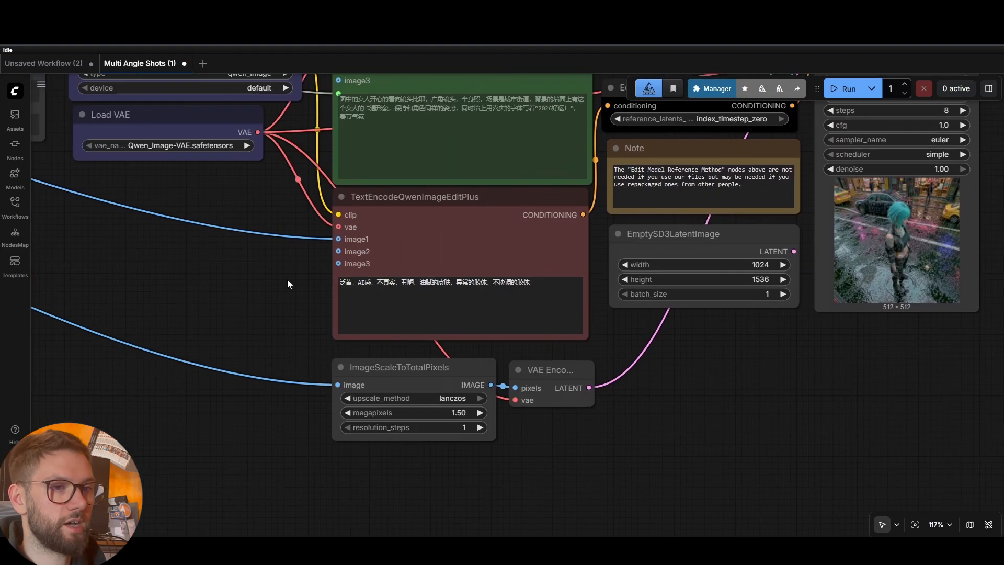
drag(287, 279, 801, 353)
drag(204, 296, 673, 400)
drag(505, 454, 523, 270)
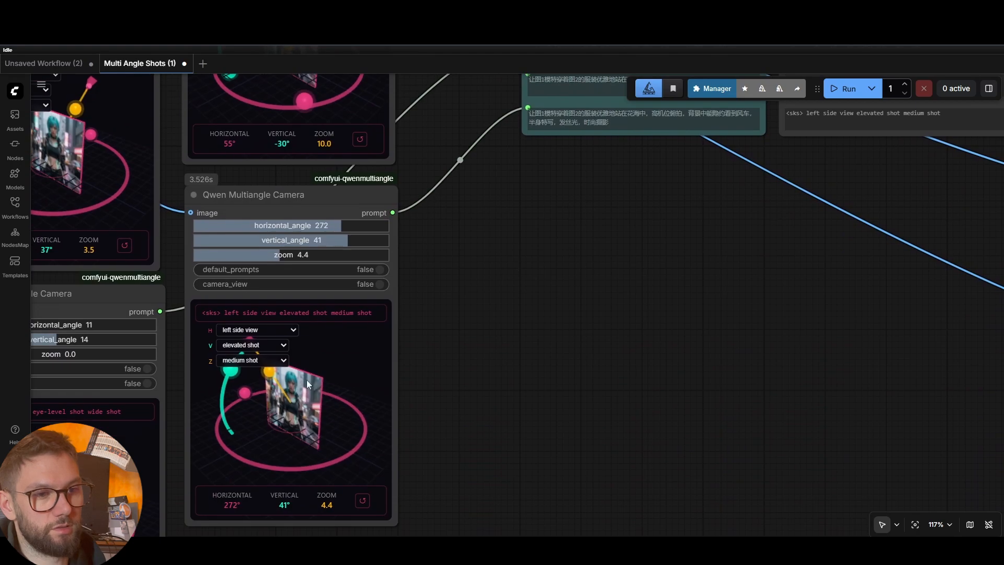
scroll(774, 351, down, 8)
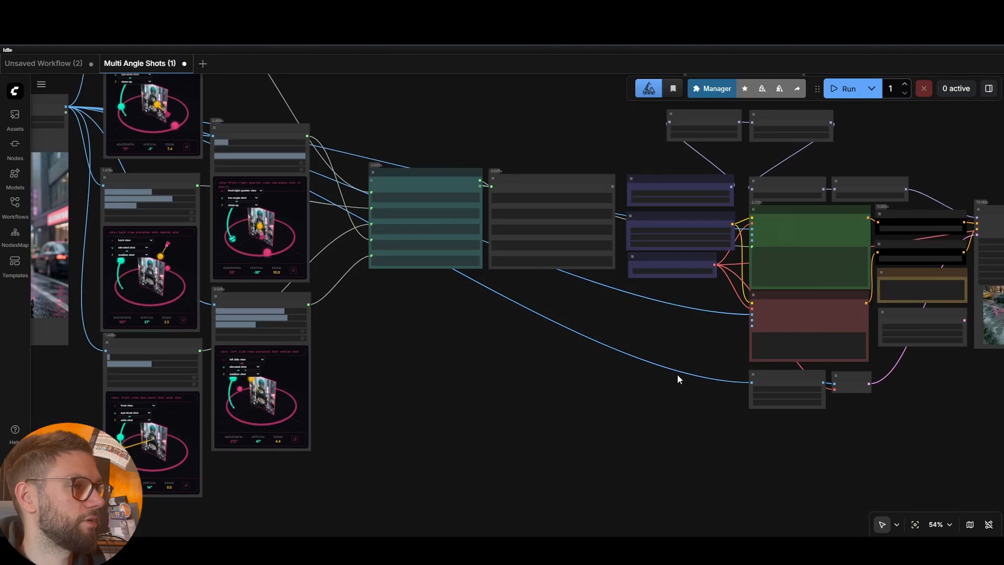
Move a small node next to VAE Encode and return the preview to the five-image grid
click(482, 413)
drag(482, 413, 784, 405)
drag(712, 435, 178, 440)
scroll(678, 380, up, 4)
scroll(889, 263, up, 3)
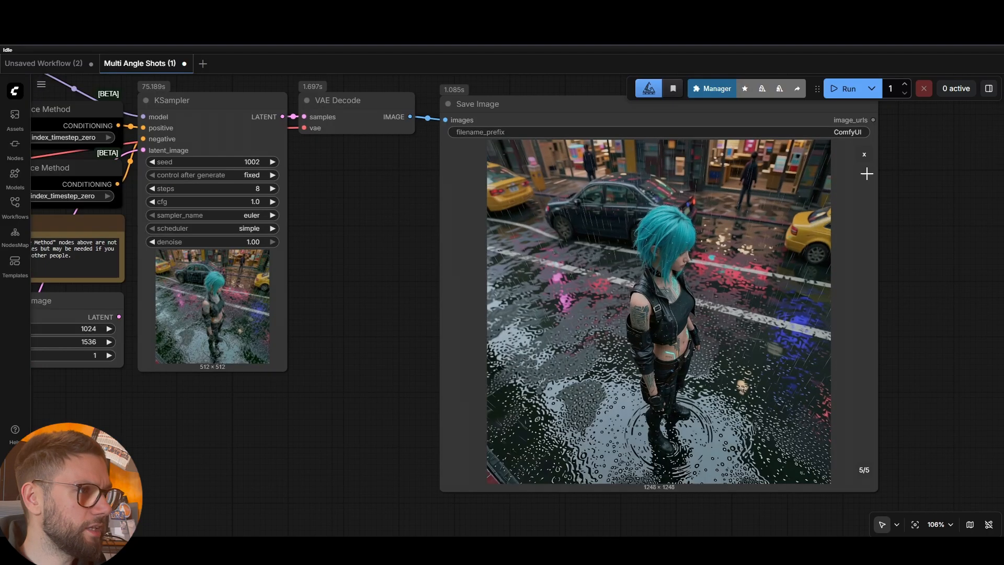
click(867, 154)
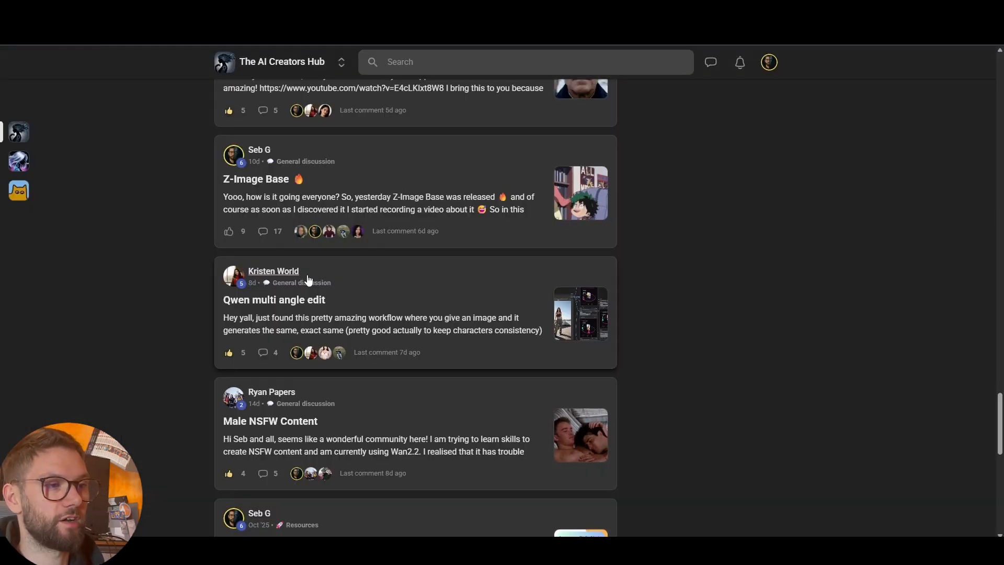
Open the 'Qwen multi angle edit' post in The AI Creators Hub feed
click(442, 314)
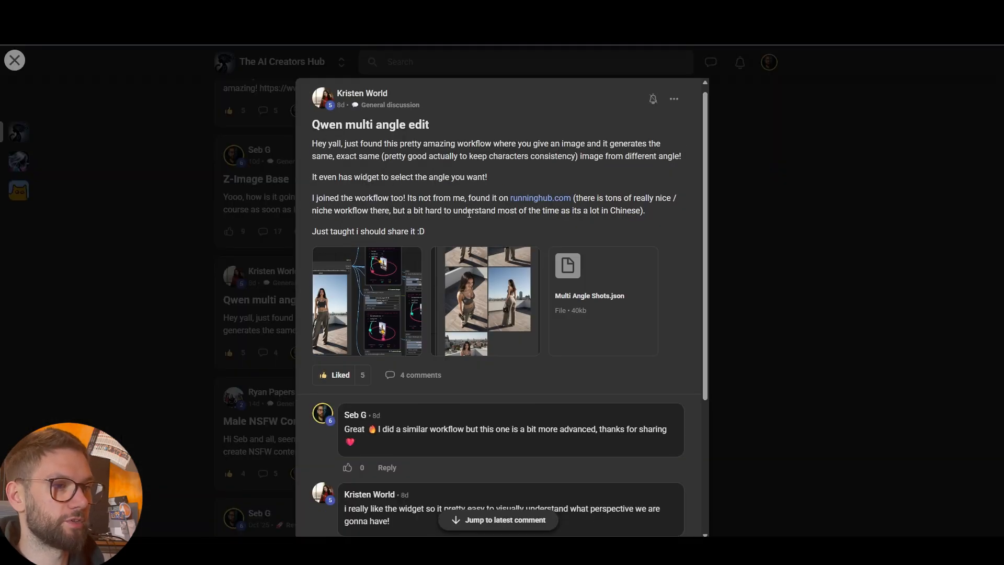
scroll(496, 232, down, 1)
scroll(495, 231, up, 1)
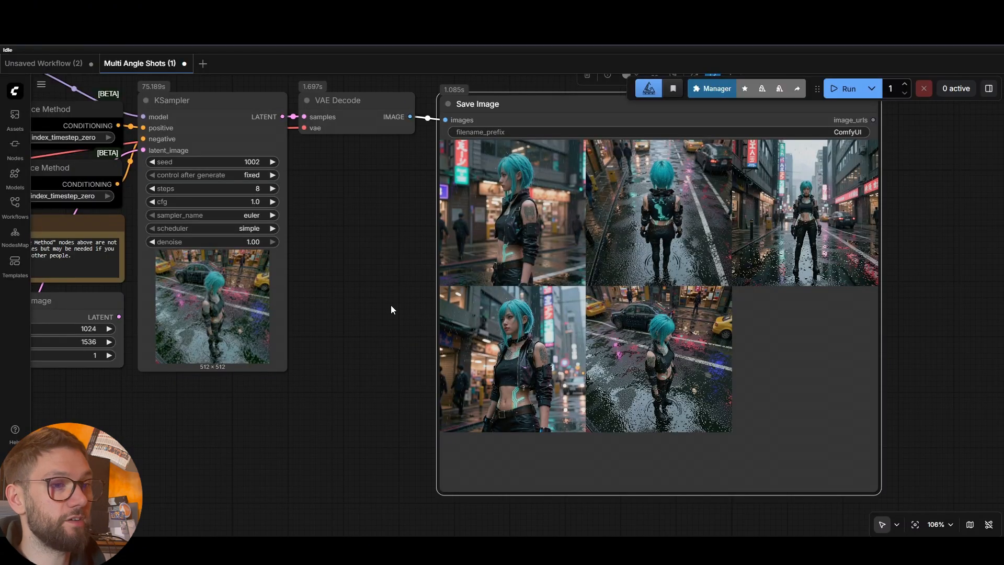
Zoom and pan to centre the Save Image grid of five rainy-street character shots
scroll(390, 305, down, 2)
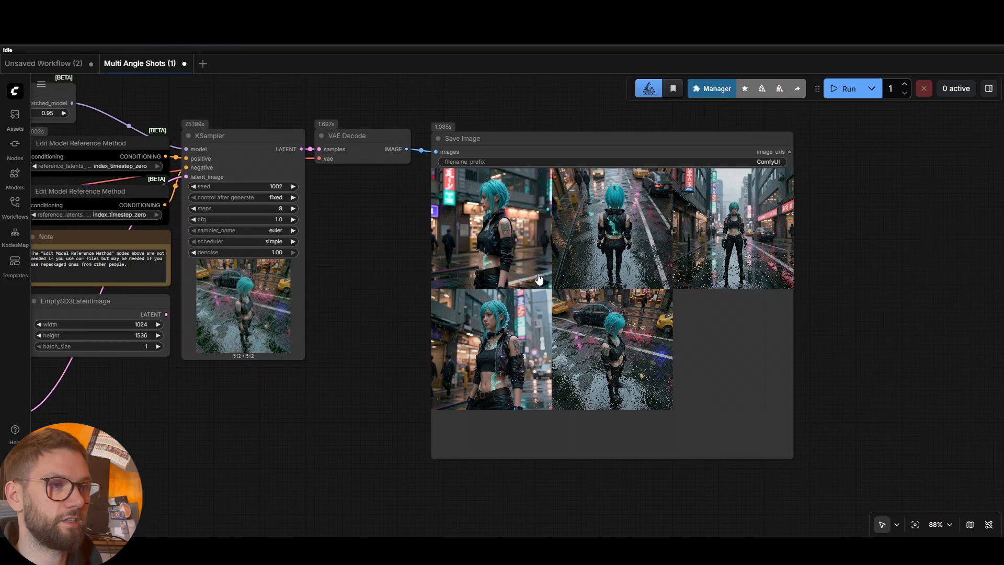
scroll(531, 268, up, 2)
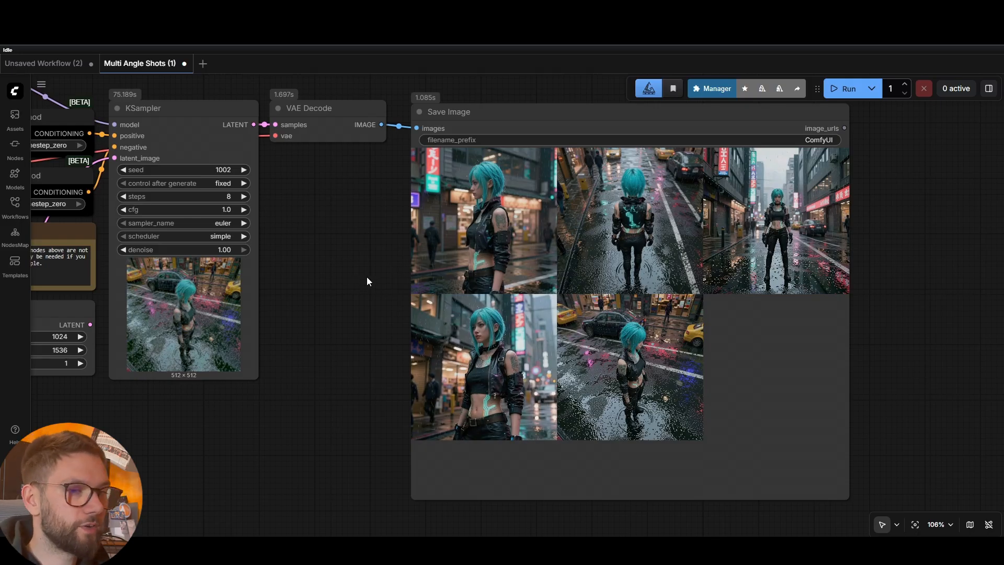
scroll(367, 282, up, 1)
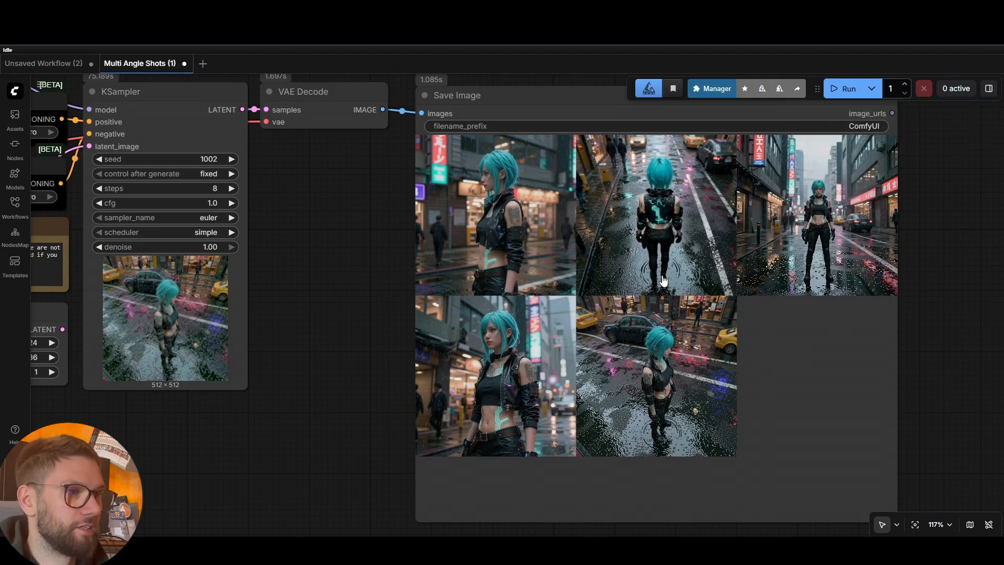
drag(927, 311, 892, 301)
scroll(884, 301, up, 1)
scroll(892, 301, down, 1)
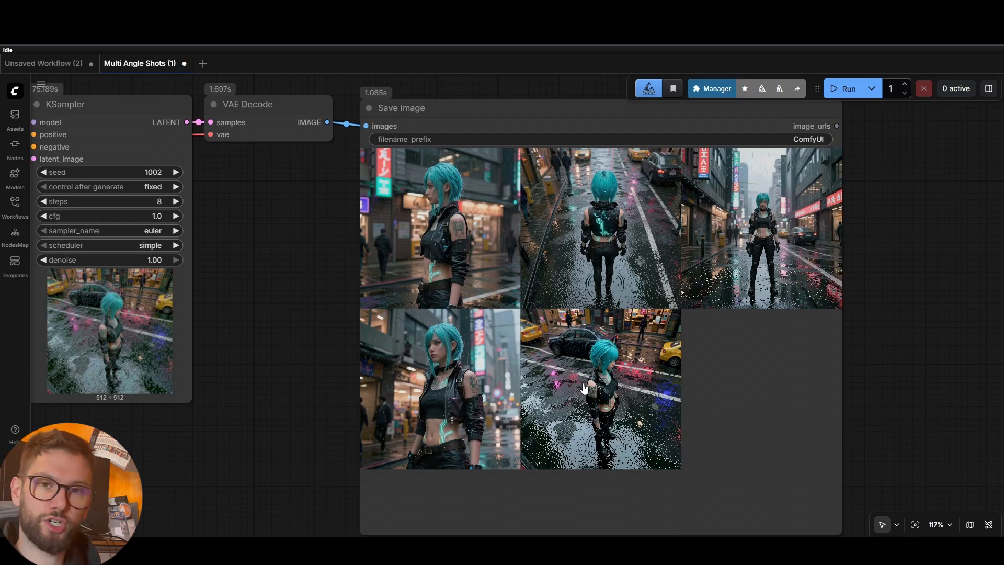
scroll(299, 338, down, 2)
drag(279, 299, 388, 314)
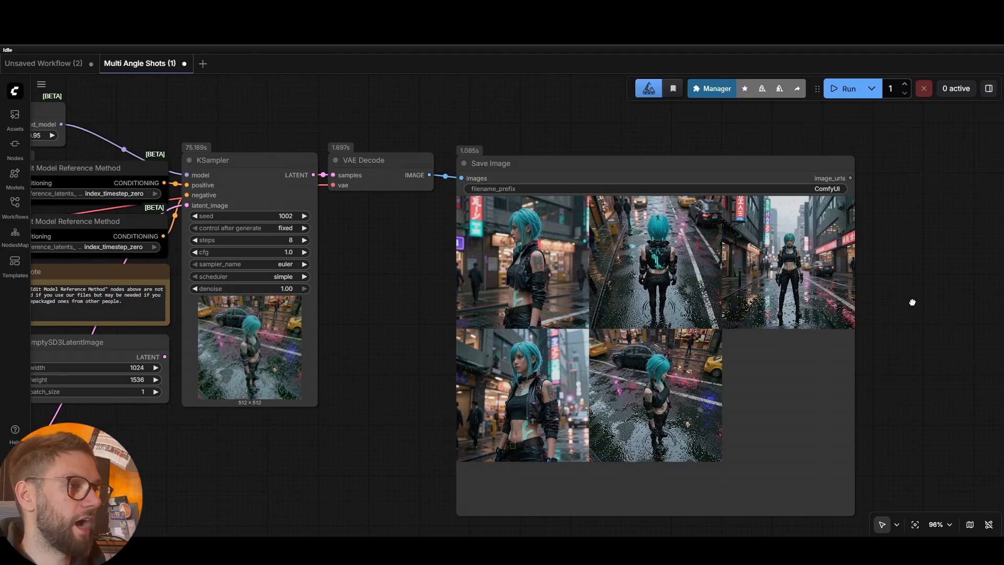
drag(912, 307, 843, 298)
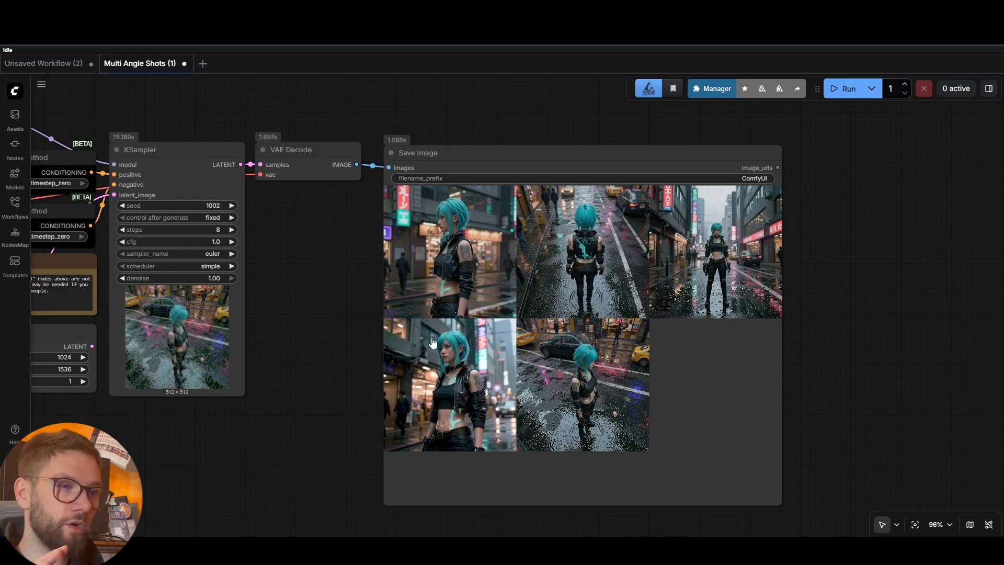
scroll(627, 332, up, 1)
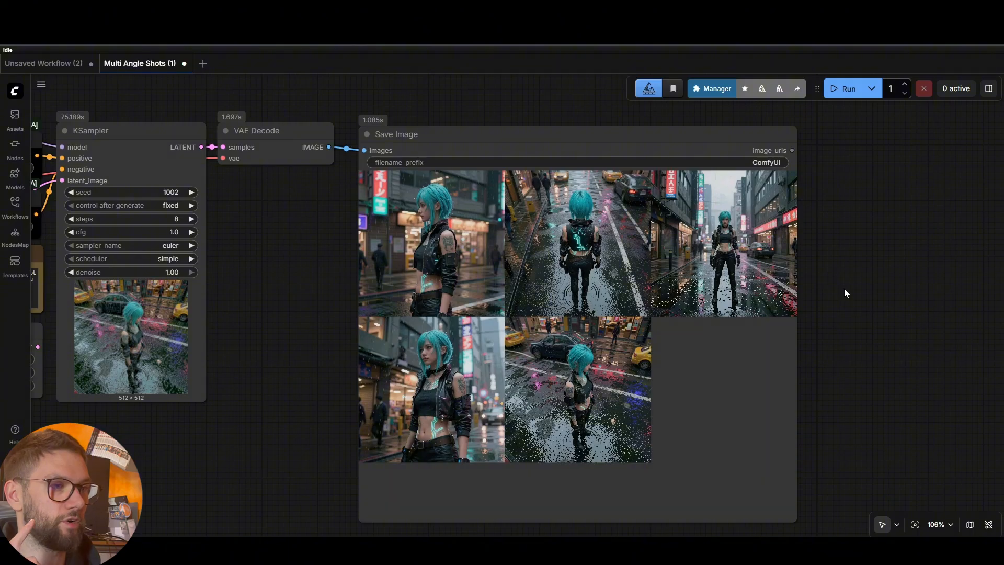
scroll(846, 292, up, 2)
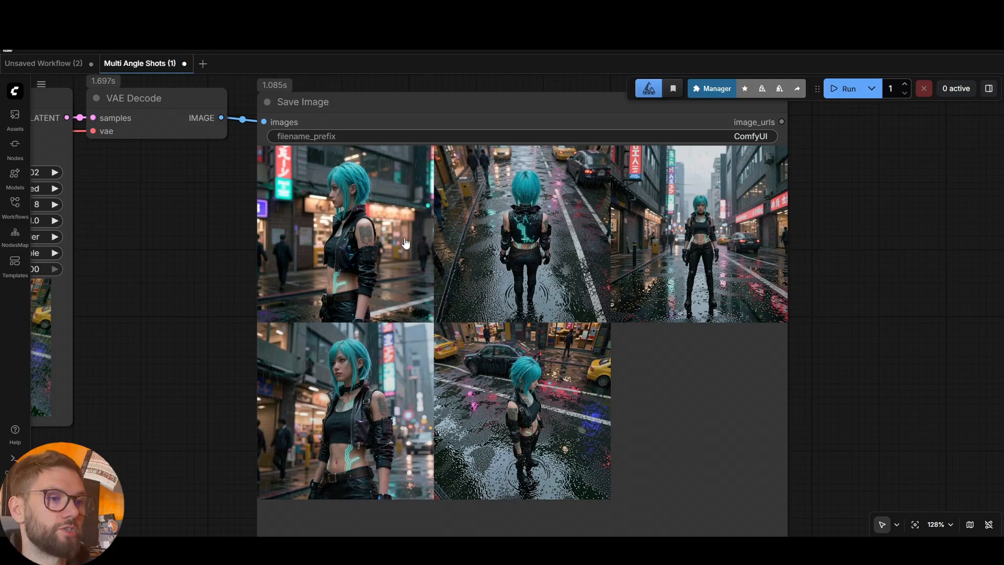
scroll(405, 243, down, 2)
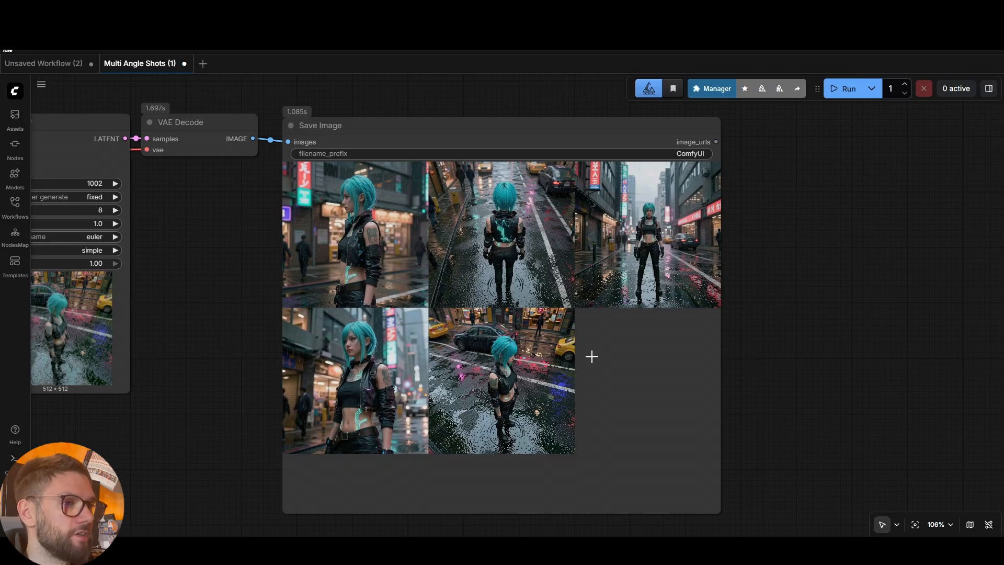
scroll(618, 352, up, 3)
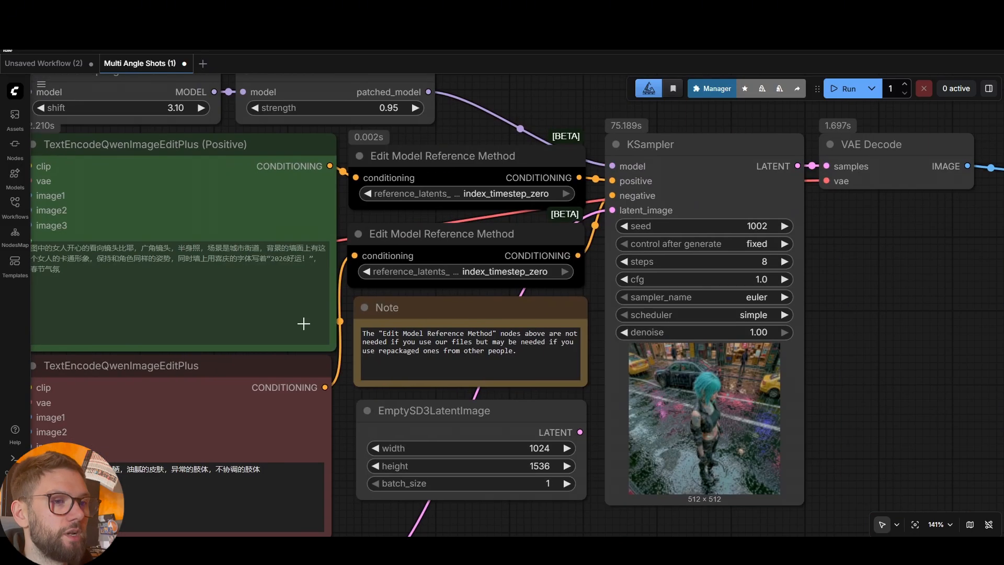
scroll(314, 324, down, 8)
drag(188, 331, 800, 372)
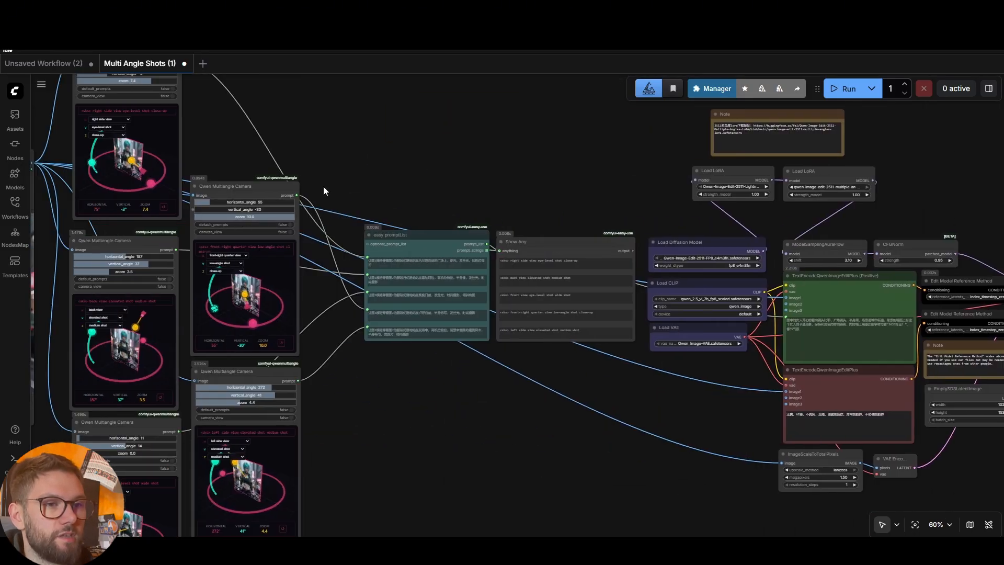
drag(323, 186, 697, 232)
scroll(539, 304, up, 7)
drag(107, 268, 112, 233)
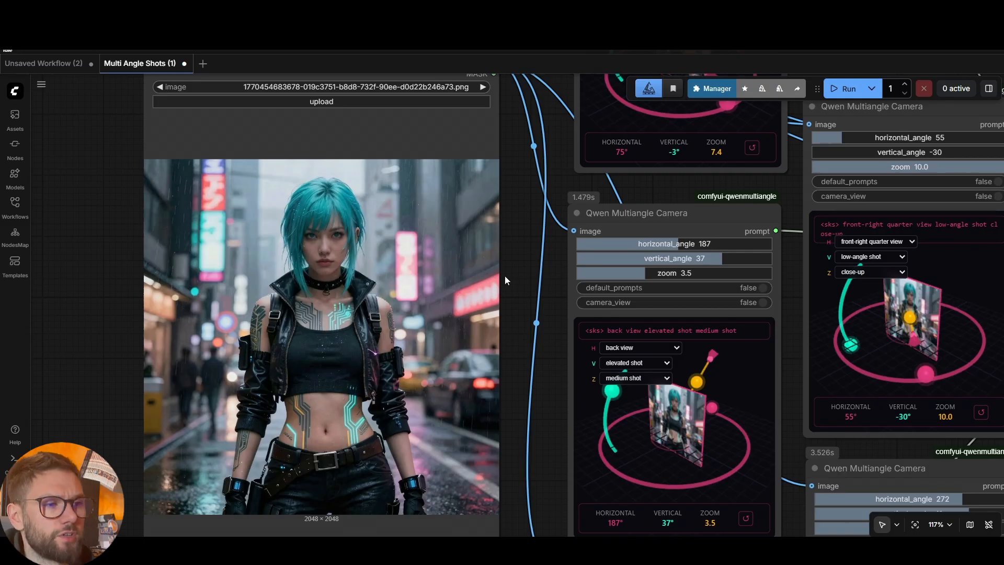
scroll(515, 275, down, 7)
drag(832, 331, 523, 320)
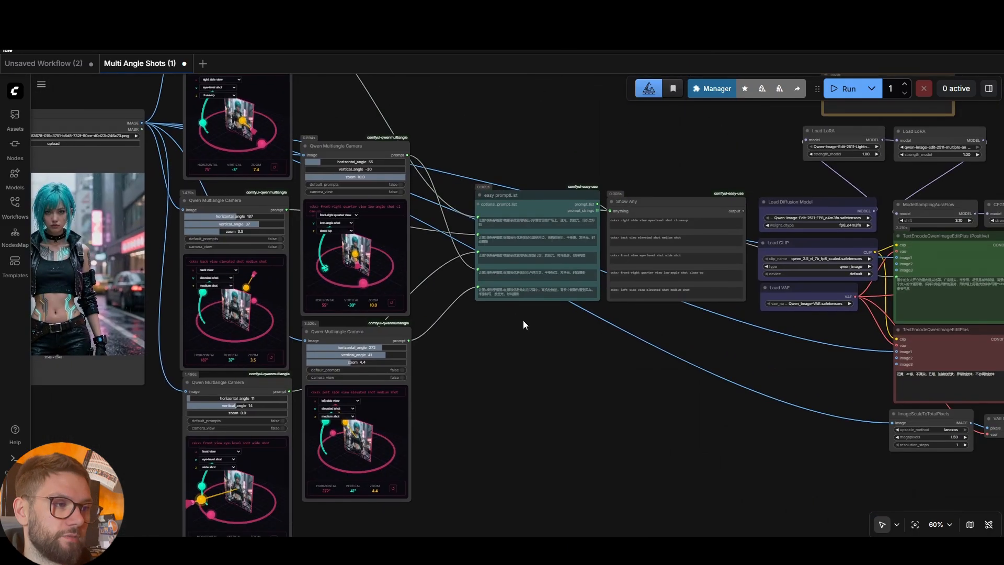
scroll(523, 320, down, 2)
drag(677, 330, 457, 321)
scroll(727, 157, down, 2)
drag(830, 149, 686, 191)
scroll(746, 153, down, 2)
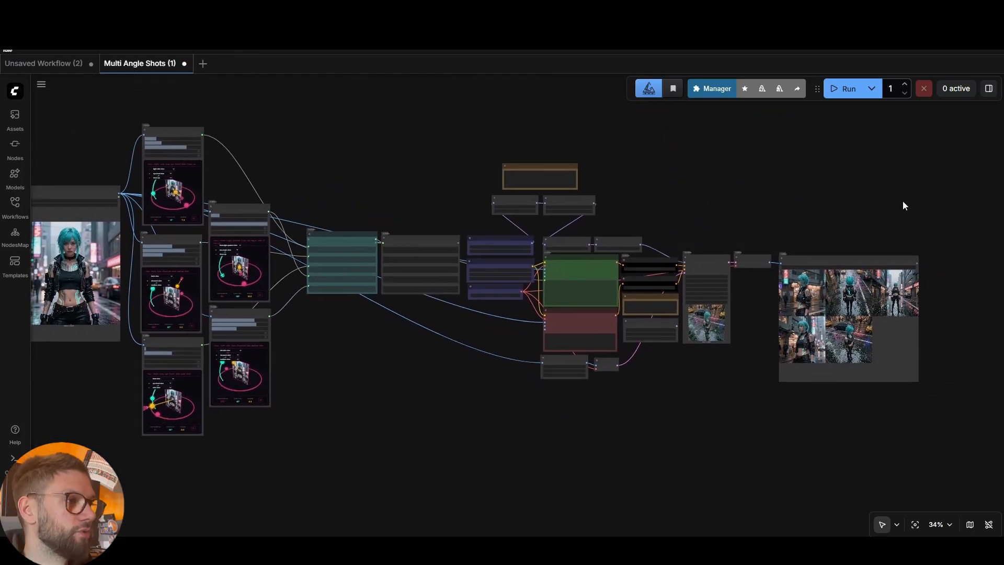
scroll(935, 273, up, 10)
drag(934, 273, 783, 246)
scroll(816, 243, down, 1)
scroll(283, 303, up, 3)
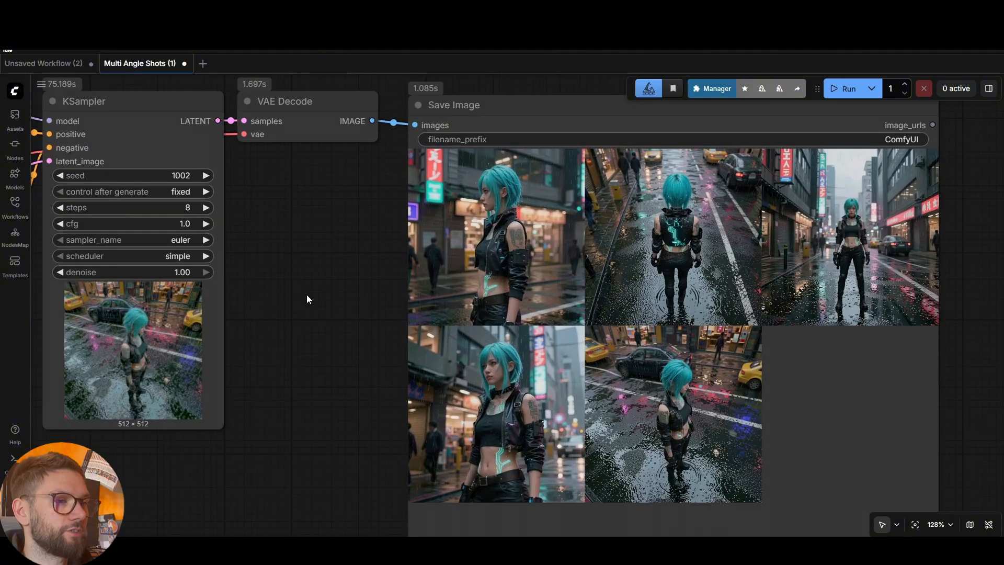
scroll(307, 296, down, 2)
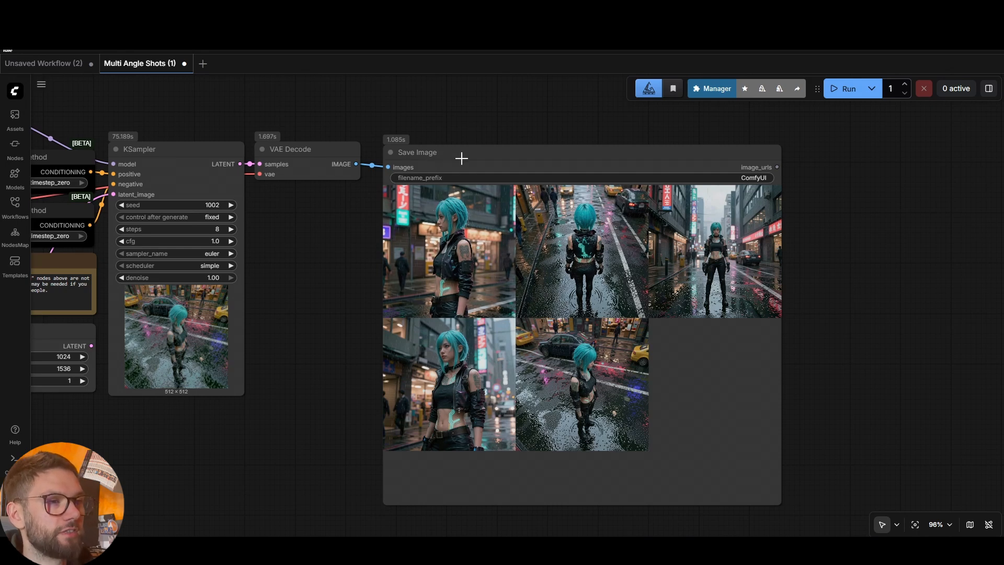
mouse_move(453, 157)
mouse_down()
mouse_move(489, 166)
mouse_move(455, 155)
mouse_up()
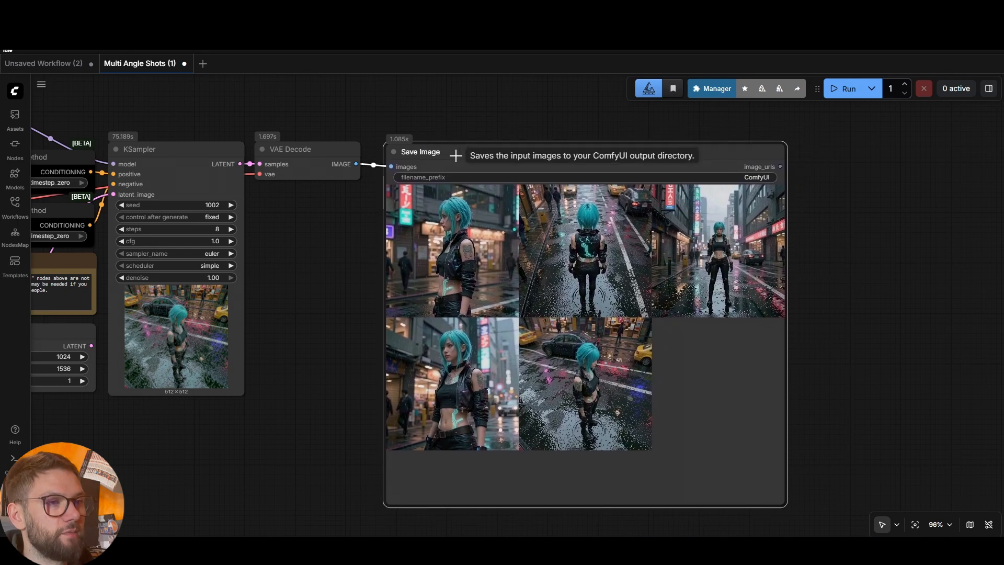
click(678, 131)
drag(679, 153, 679, 150)
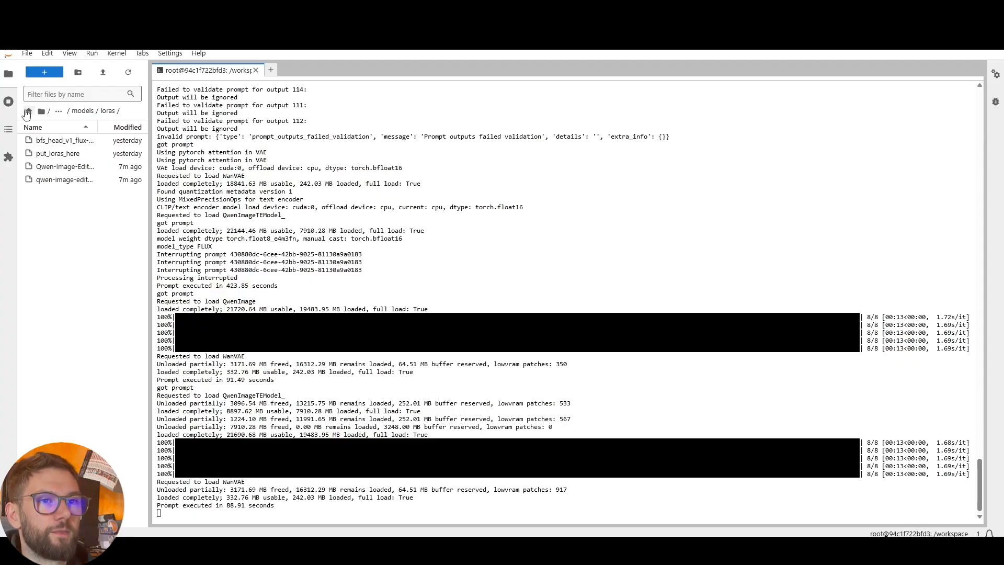
Navigate the file browser to /workspace/ComfyUI/output
click(28, 111)
click(565, 310)
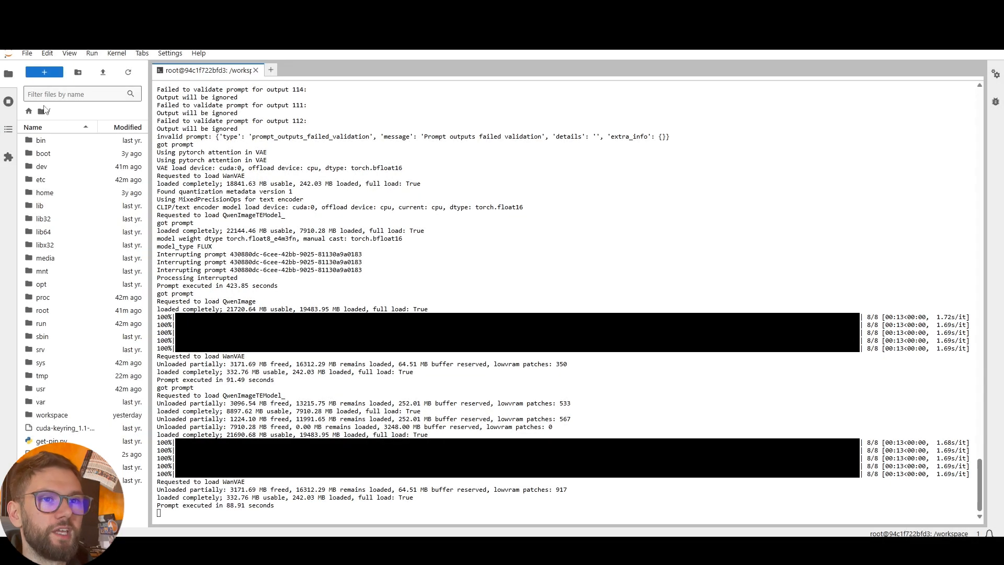
click(29, 111)
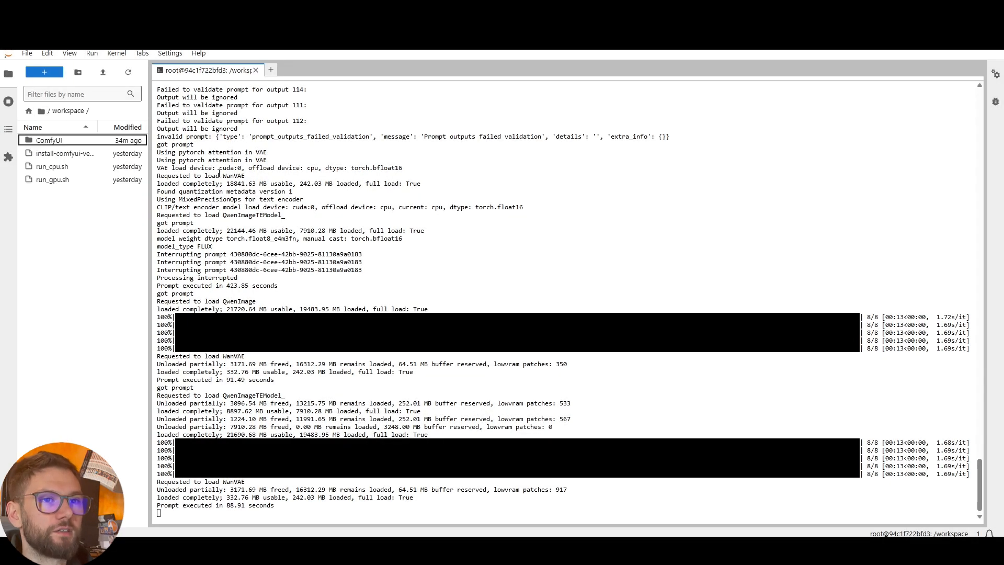
click(63, 143)
double_click(63, 143)
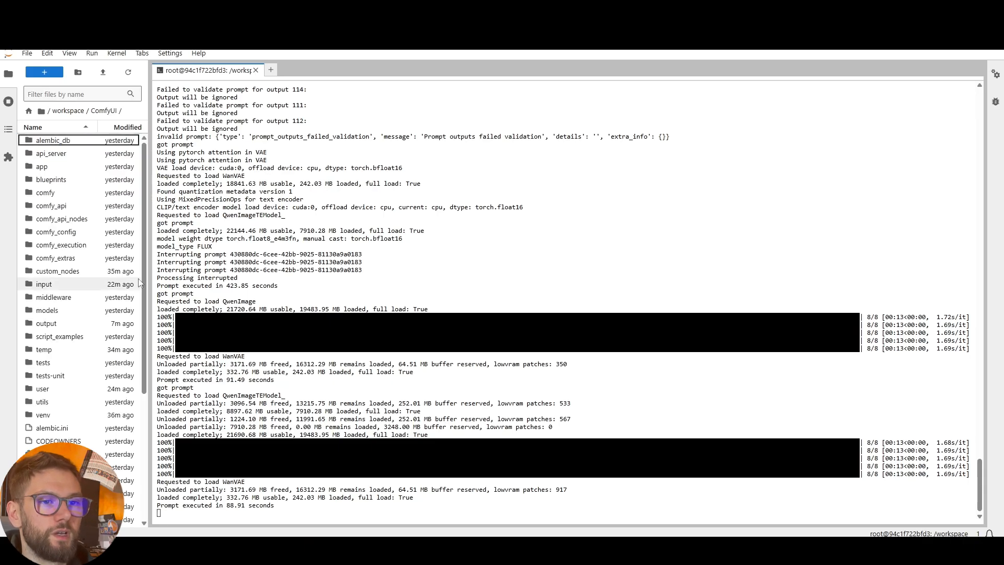
double_click(54, 328)
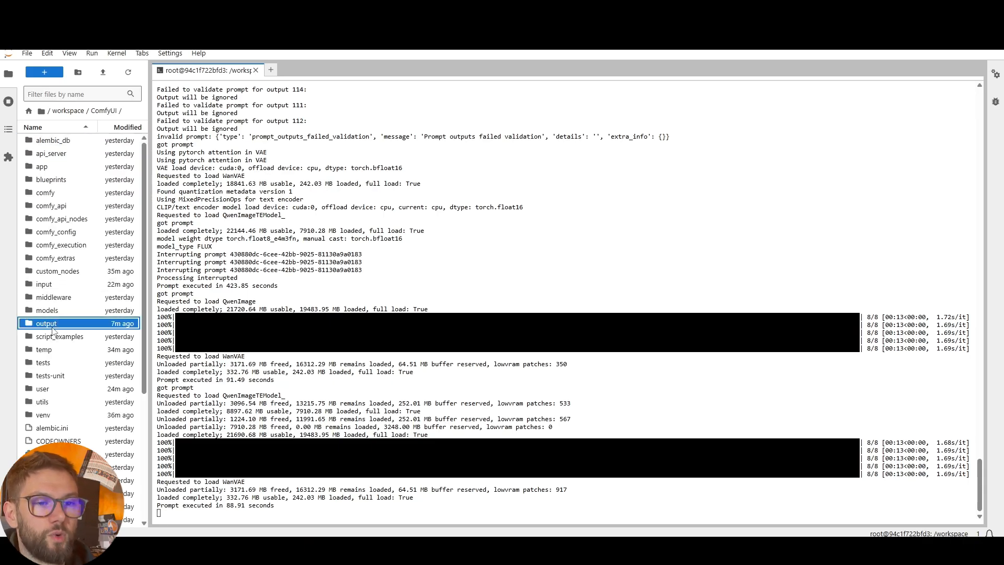
Open ComfyUI_00001_.png, 00002 and 00003, then bring up actions for the fourth file
click(78, 155)
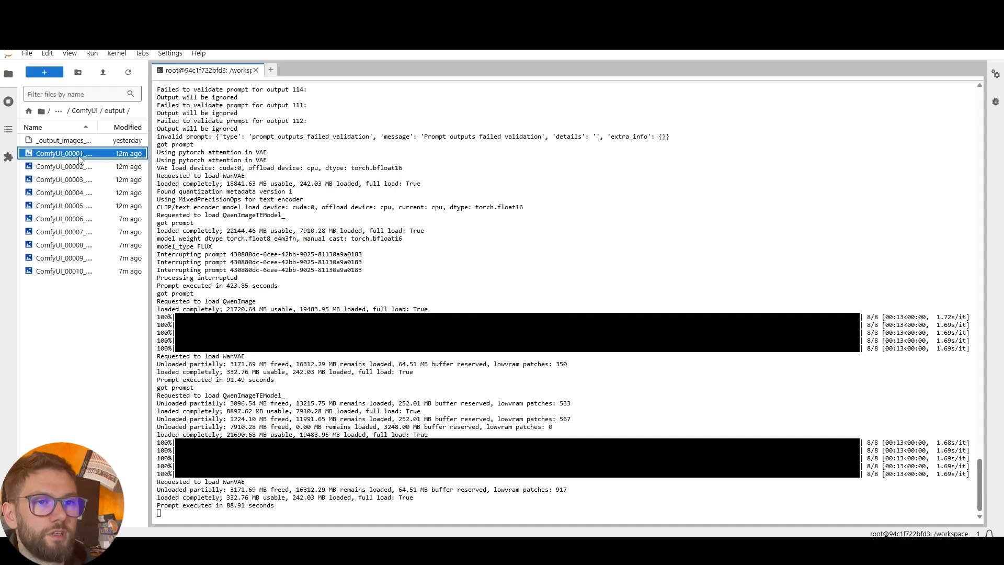
double_click(79, 157)
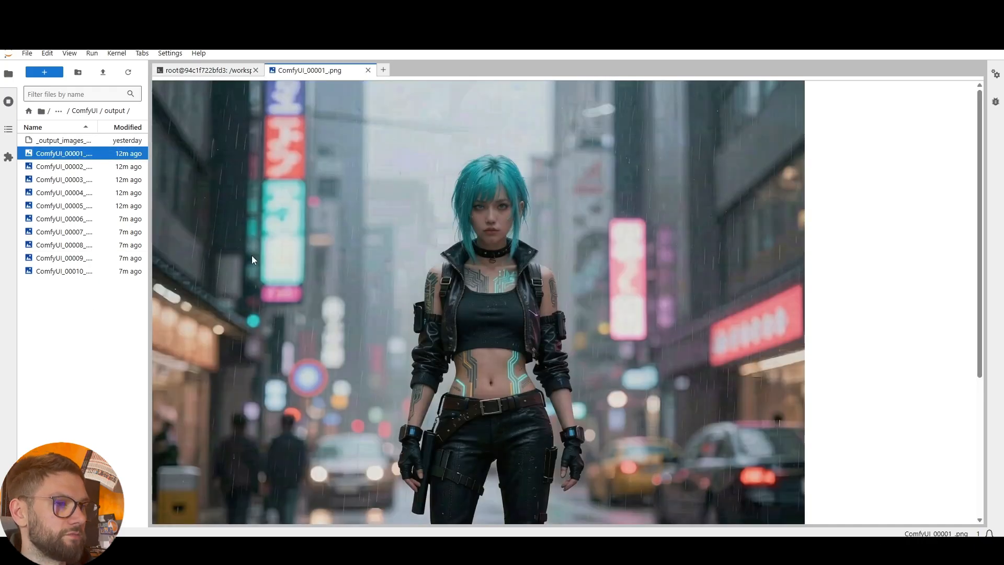
double_click(63, 166)
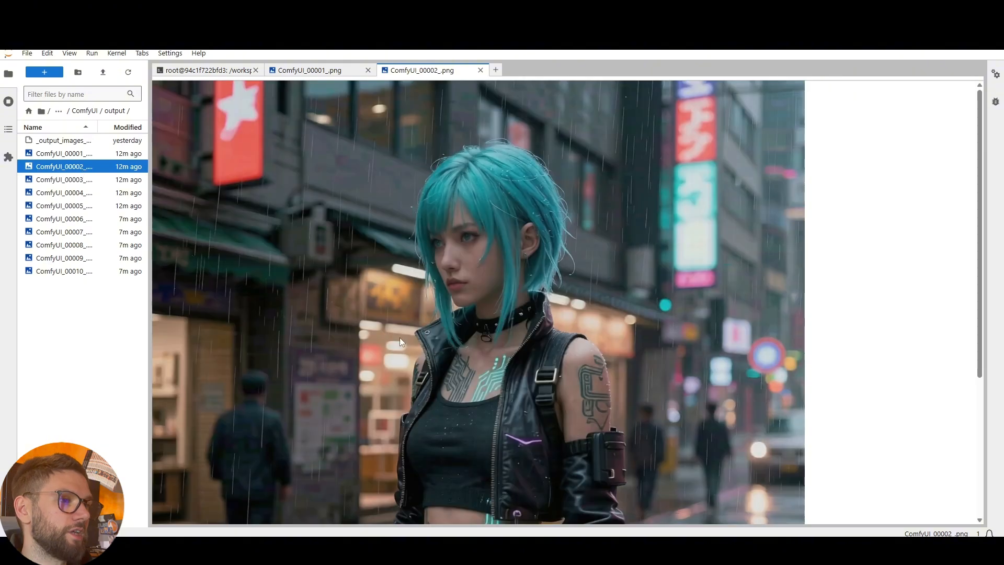
double_click(63, 179)
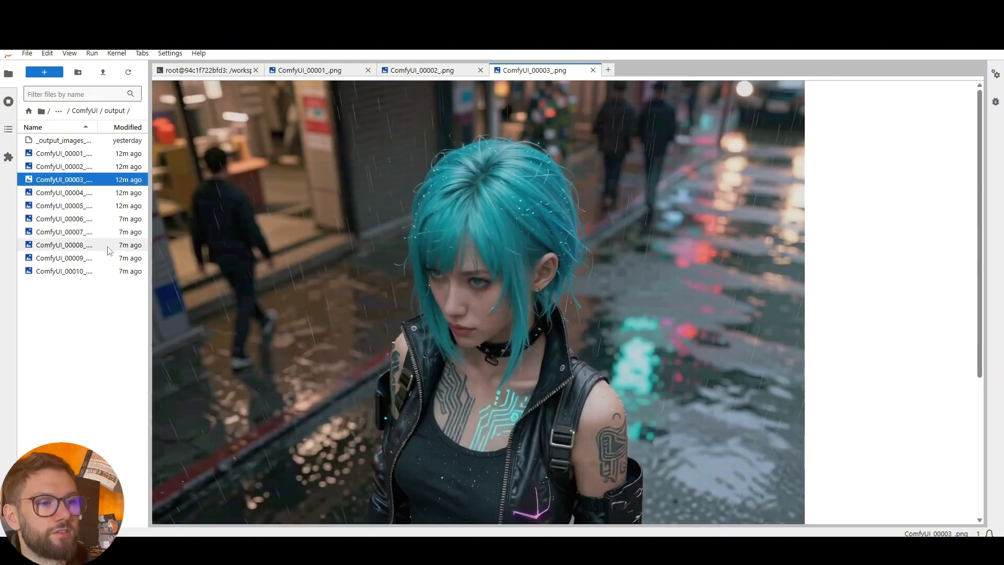
scroll(434, 282, down, 2)
scroll(426, 272, down, 4)
scroll(419, 262, up, 5)
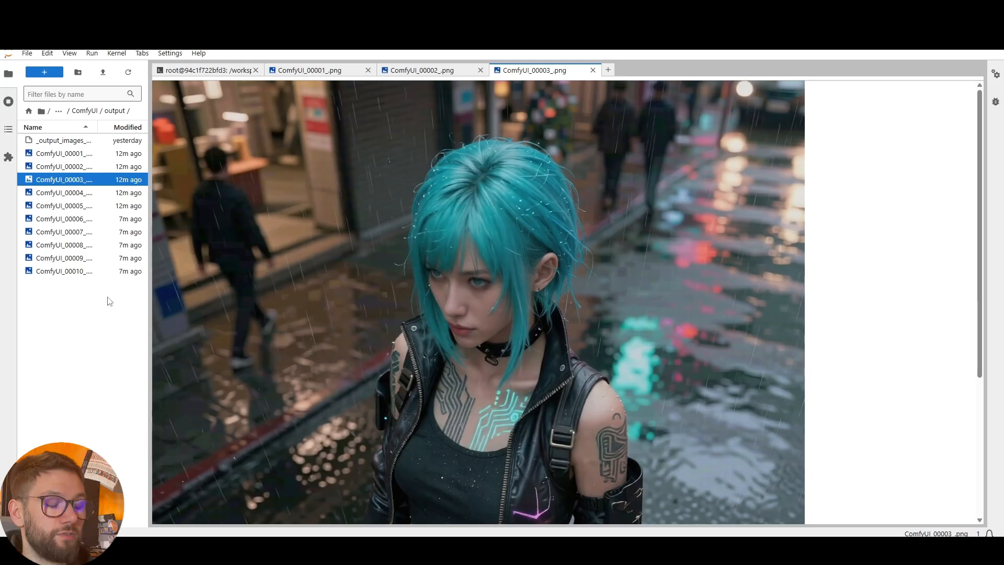
right_click(60, 195)
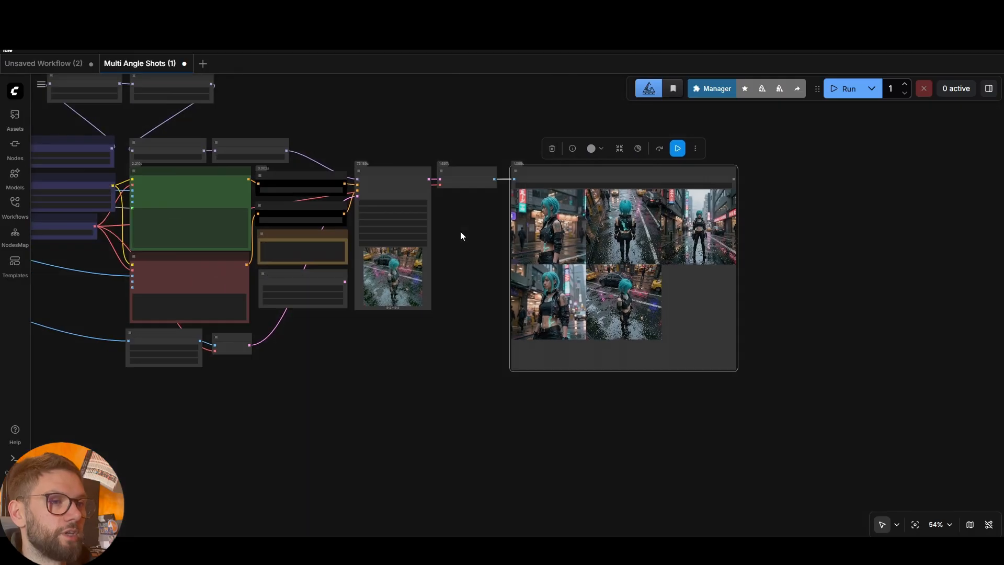
Zoom out and pan until the entire workflow, reference image to Save Image, fits on screen
drag(493, 134, 544, 202)
scroll(494, 139, down, 2)
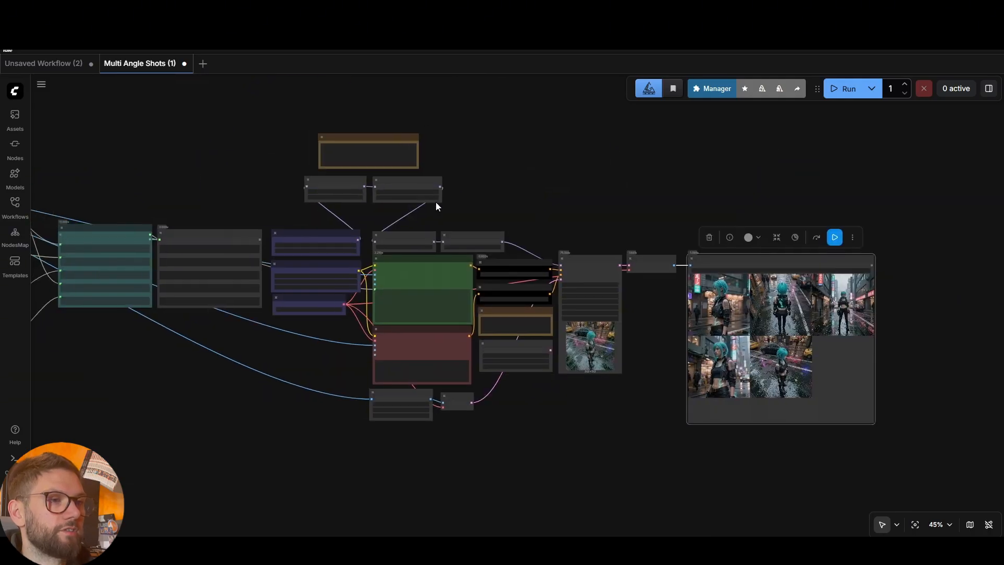
drag(214, 177, 381, 164)
scroll(380, 163, down, 4)
drag(332, 137, 381, 196)
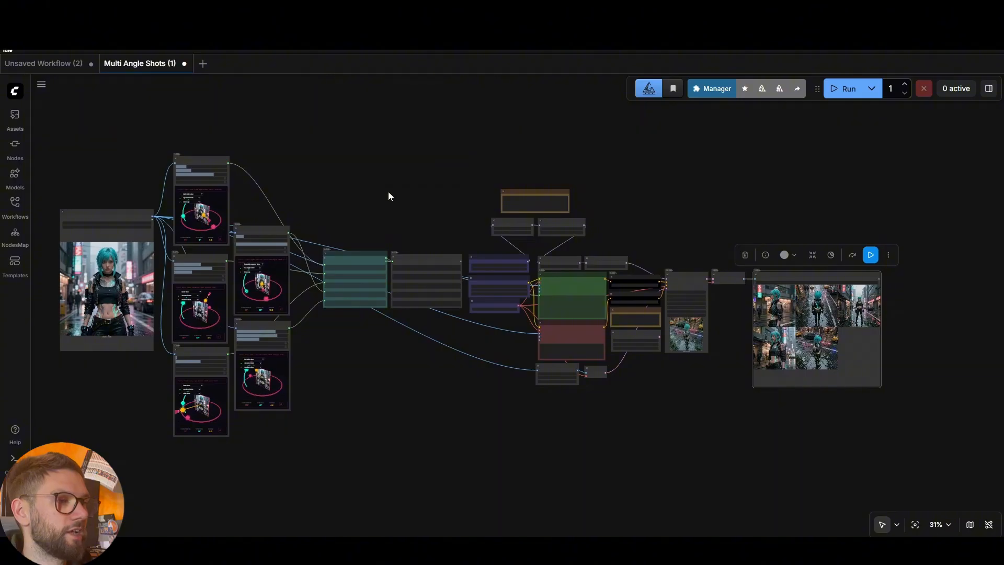